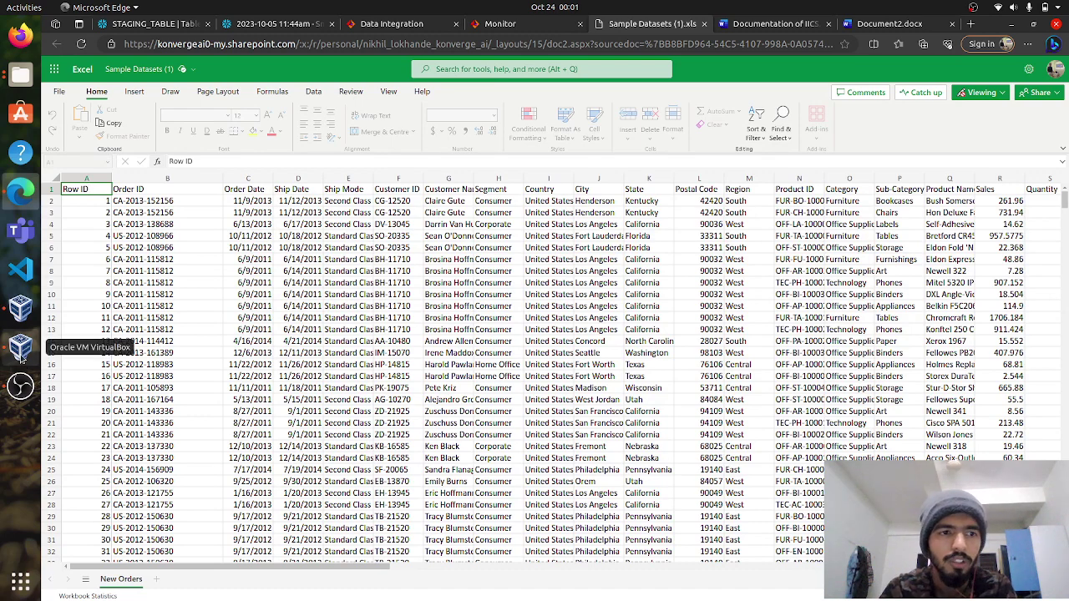
View Mapping2 in Informatica Data Integration, and switch to Power BI Desktop to view the super store dashboard's report page
left_click(374, 23)
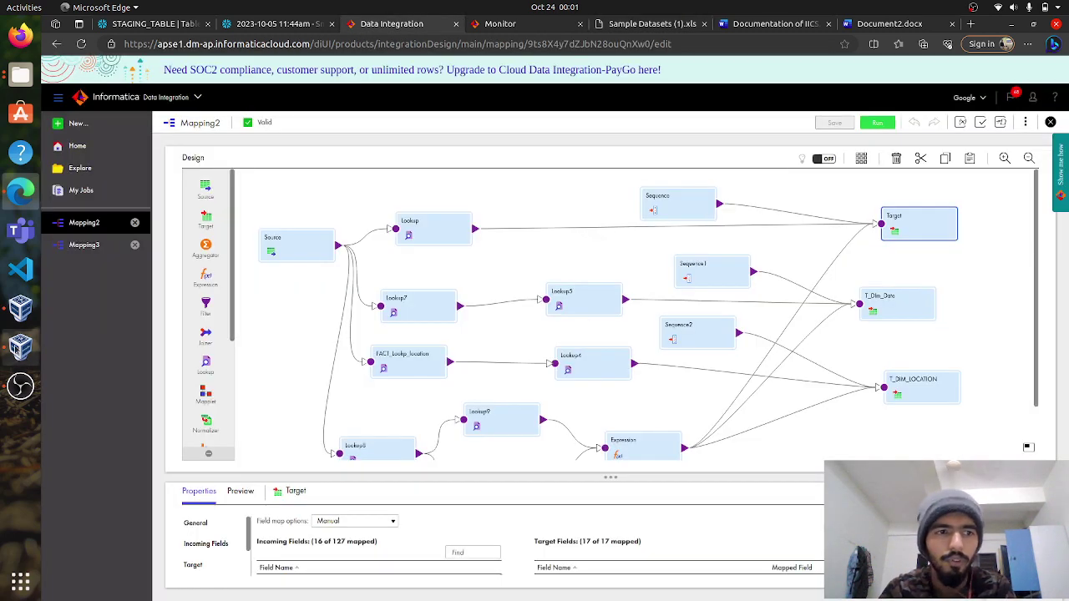
left_click(21, 347)
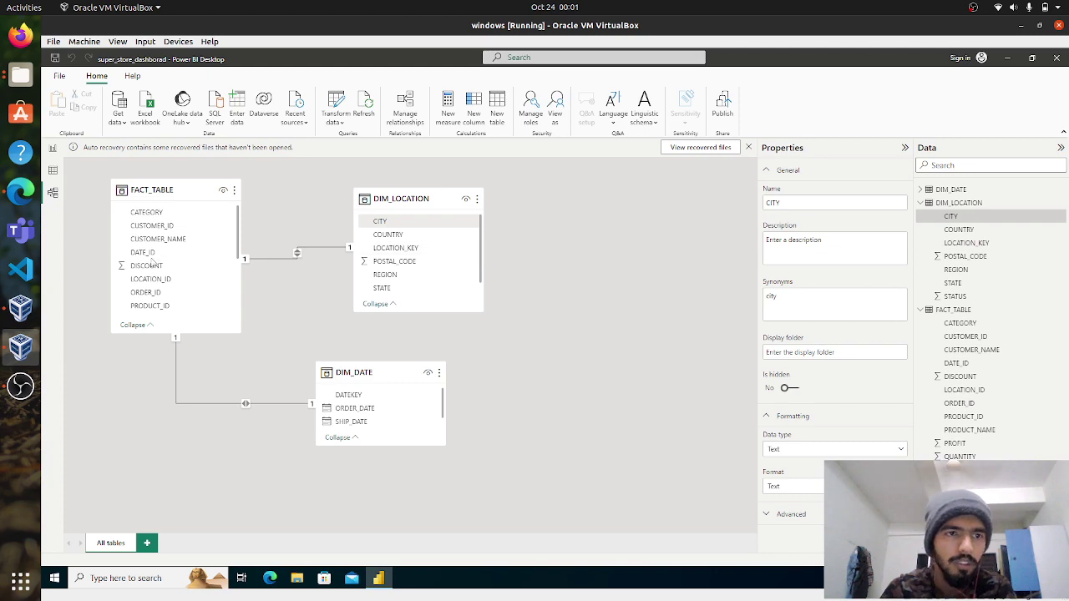
left_click(52, 148)
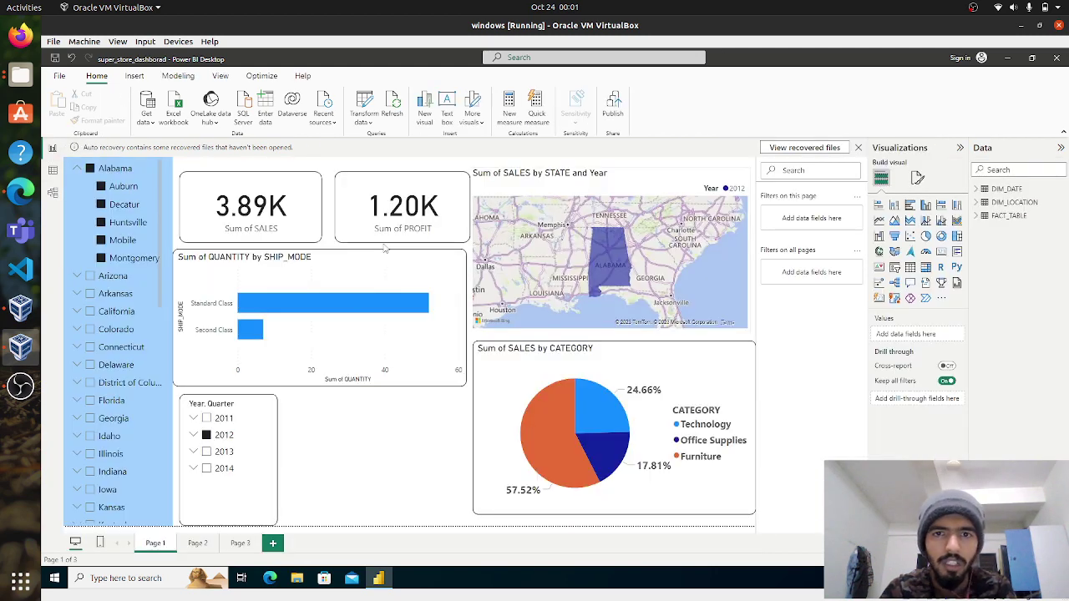
Switch to the Sample Datasets workbook in Edge and look through its New Orders columns from Row ID to Profit
left_click(20, 195)
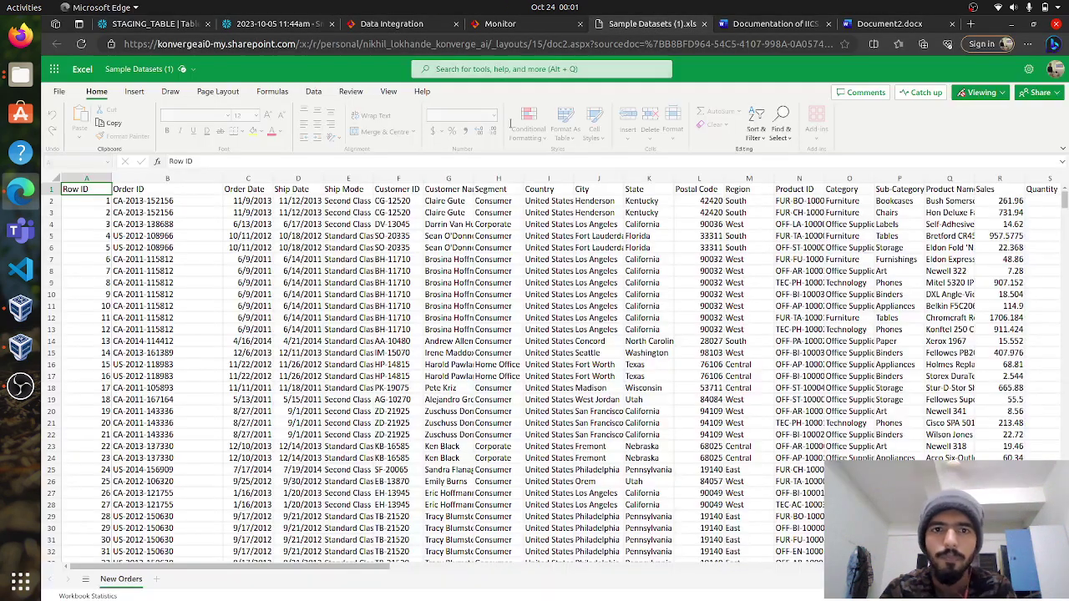
left_click(672, 23)
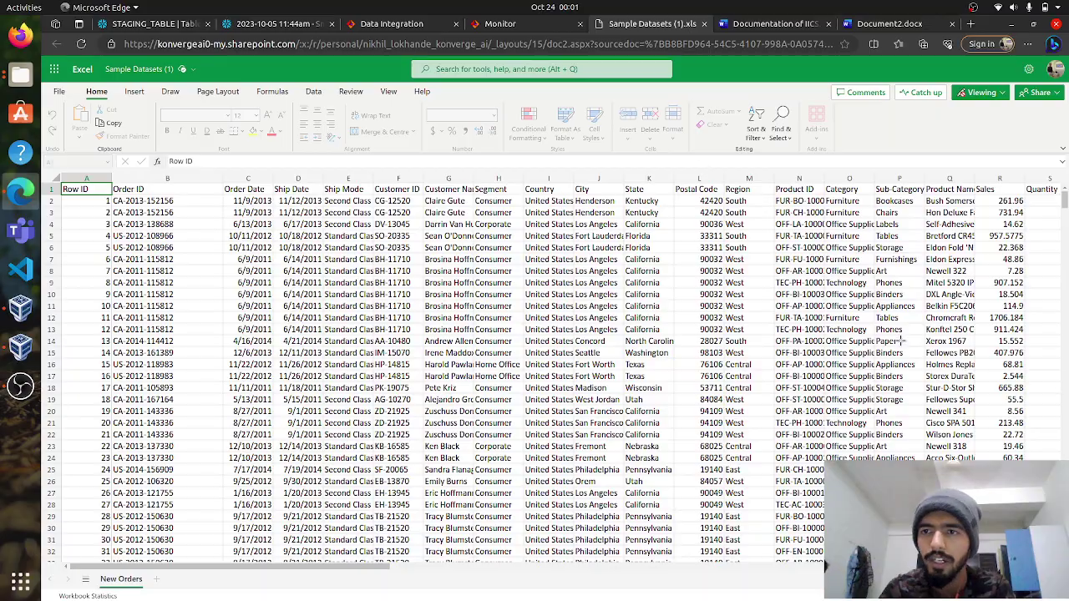
scroll(900, 334, "down", 2)
scroll(900, 334, "up", 2)
scroll(900, 334, "right", 5)
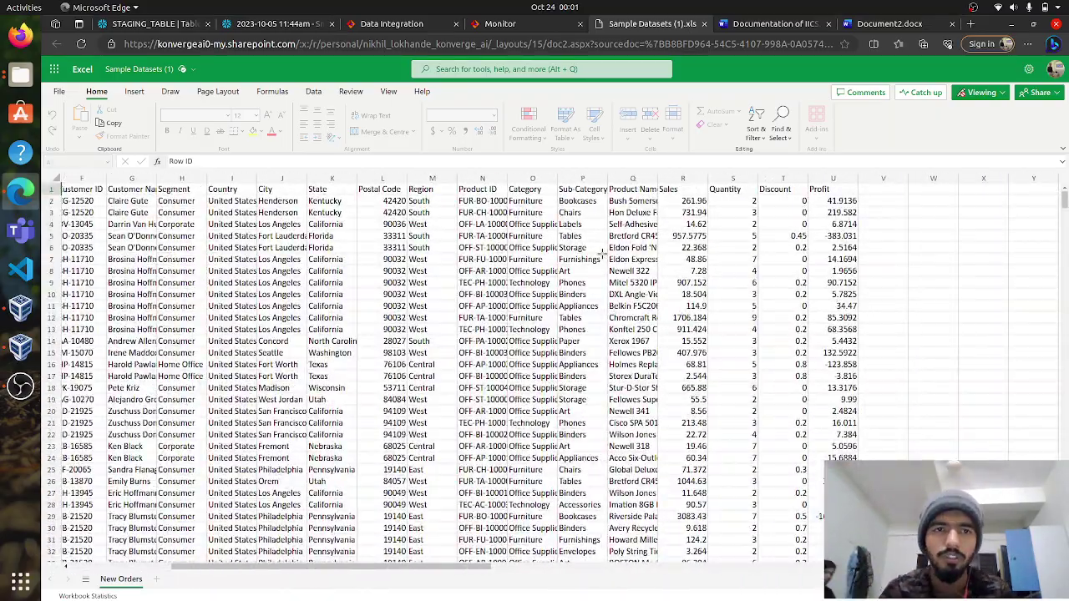
scroll(604, 254, "left", 5)
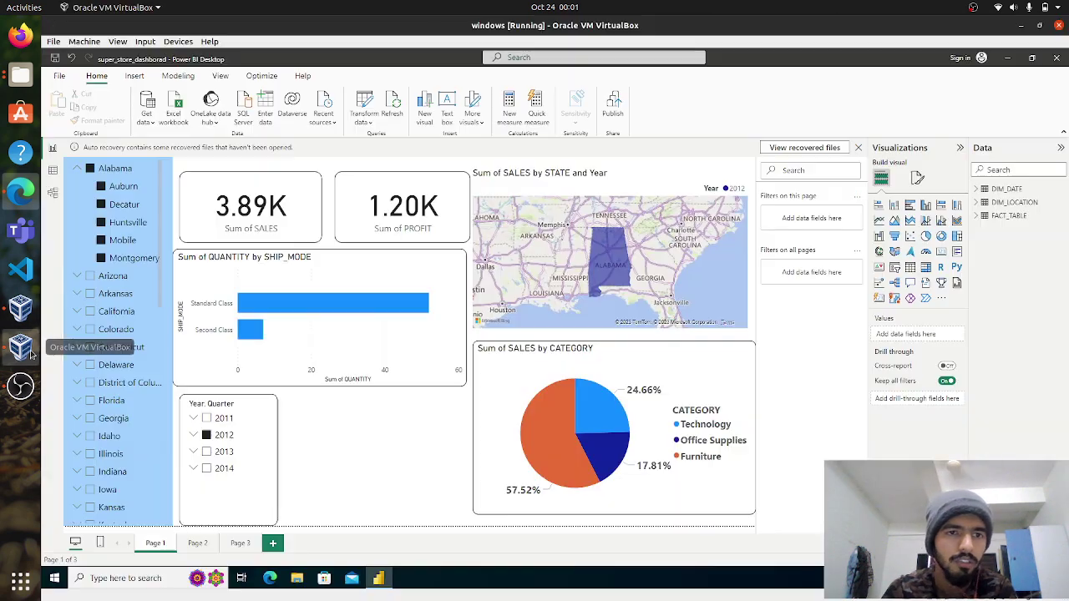
Switch to Power BI Desktop and examine the data model relating FACT_TABLE, DIM_LOCATION and DIM_DATE, including the DATEKEY field
left_click(21, 346)
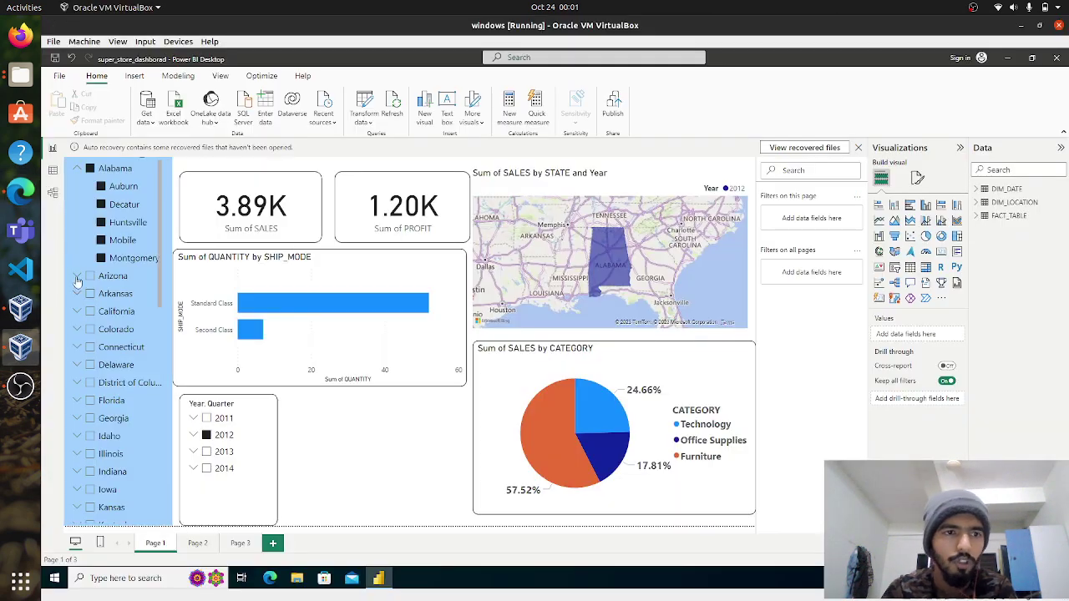
left_click(53, 192)
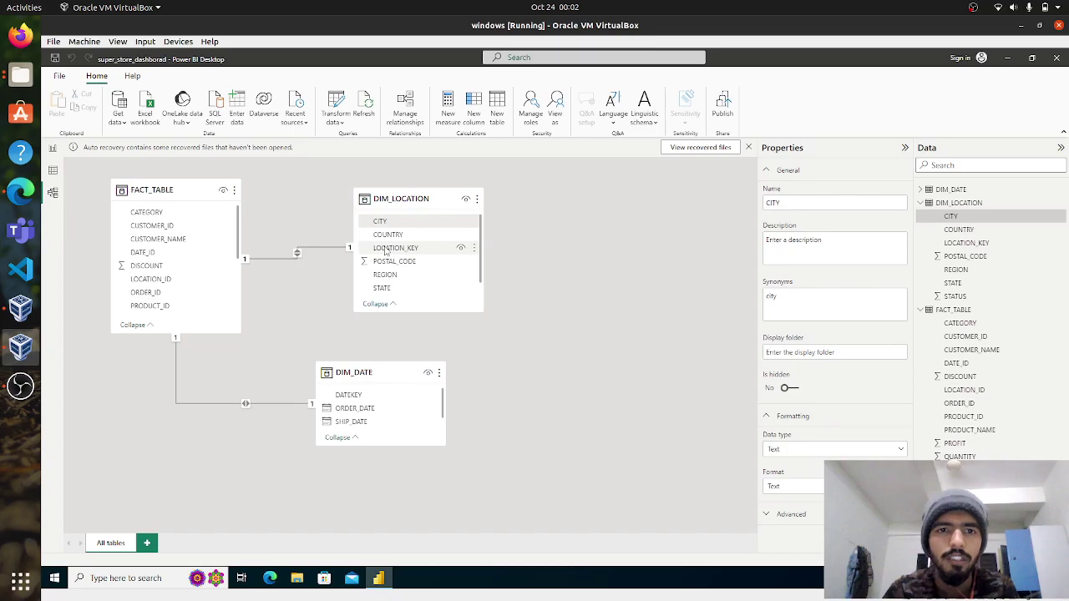
left_click(350, 399)
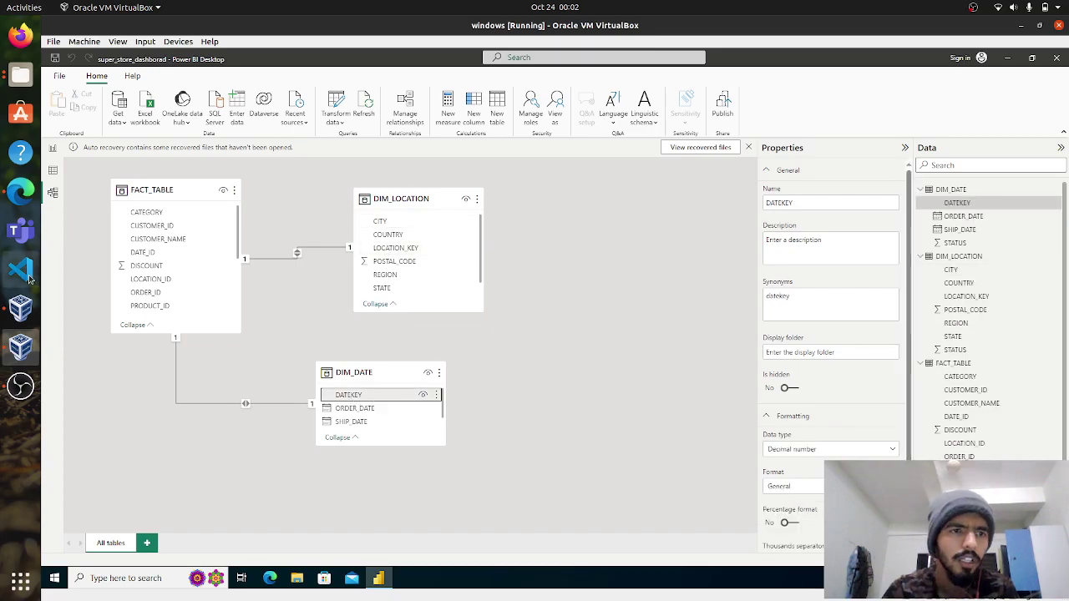
left_click(21, 192)
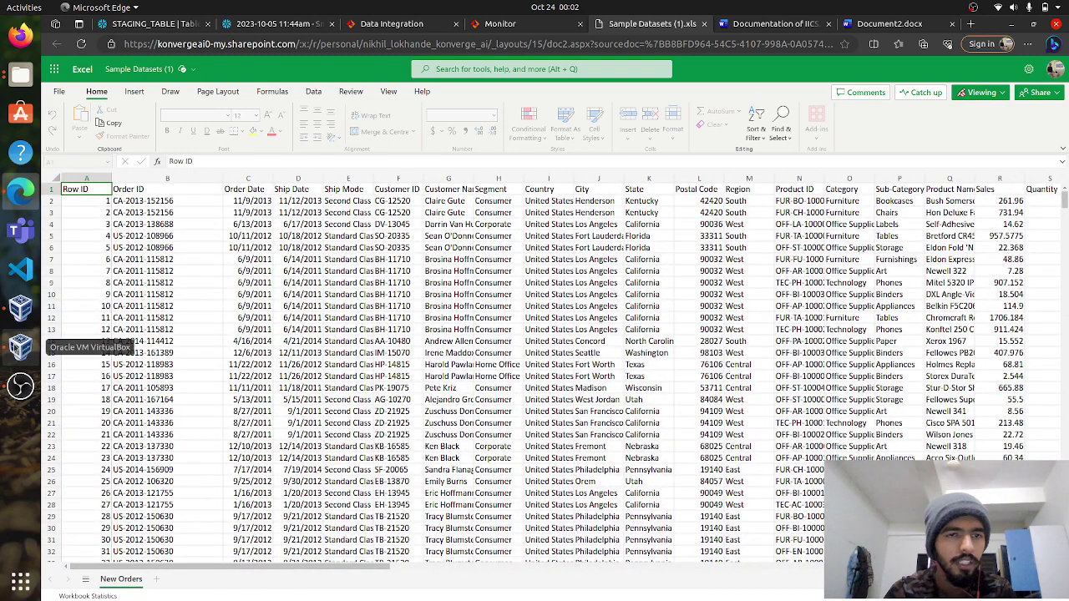
left_click(21, 349)
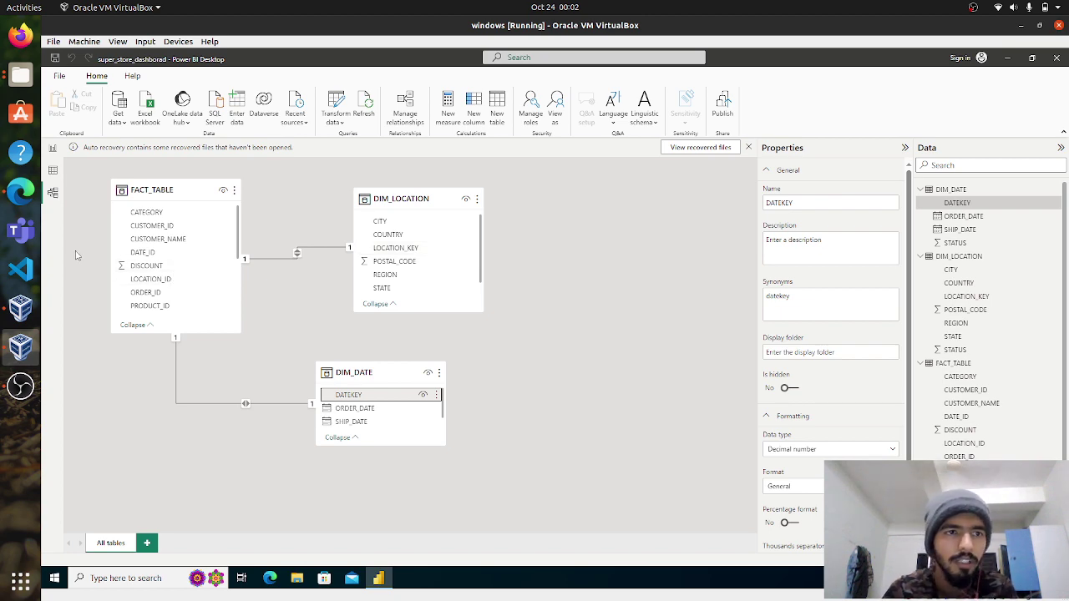
Switch to Snowflake in Edge and examine the files in SALESDB's SAMPLE_STAGE and the actions available for Sample-Datasets-_1_-_1_.csv
left_click(20, 191)
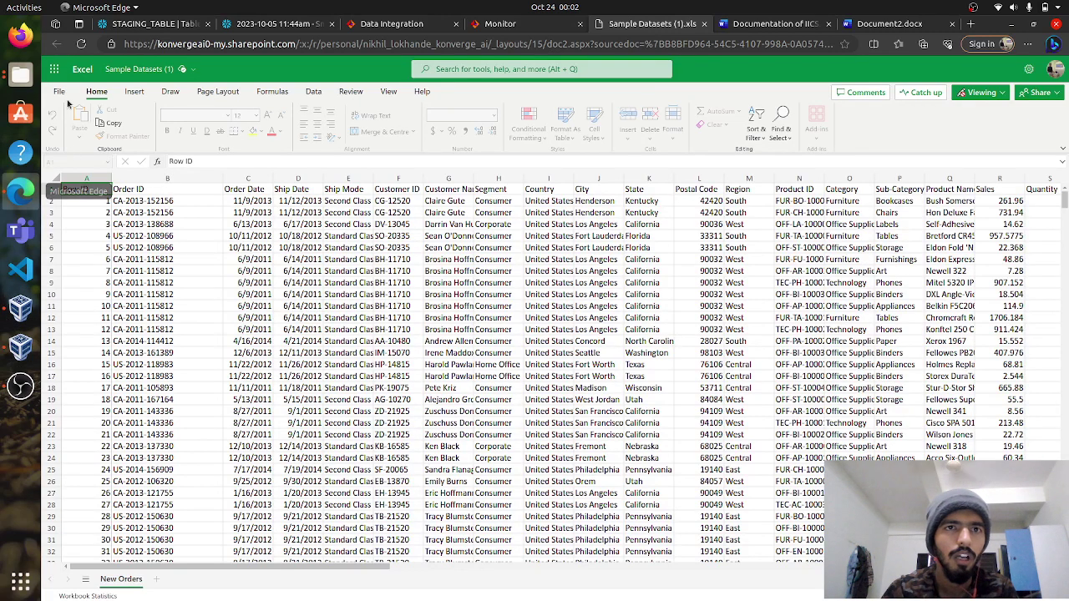
left_click(159, 23)
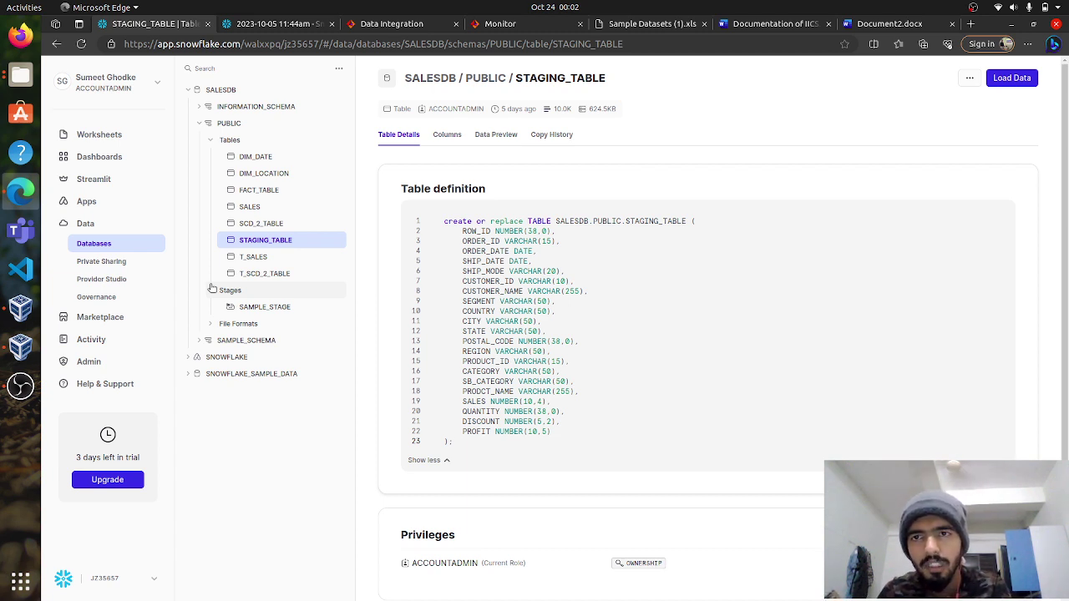
left_click(249, 308)
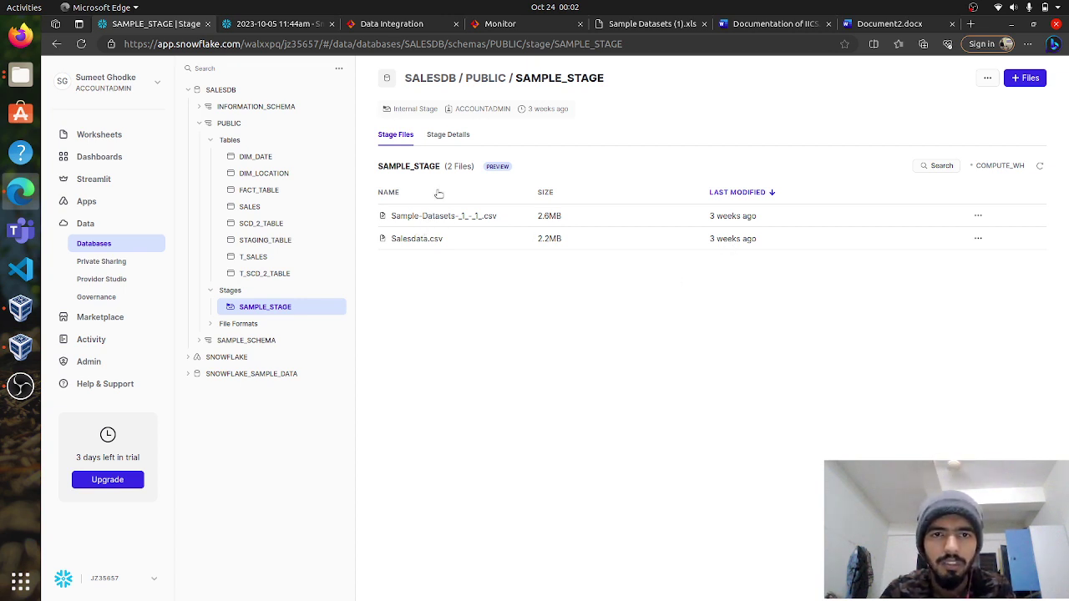
left_click(978, 215)
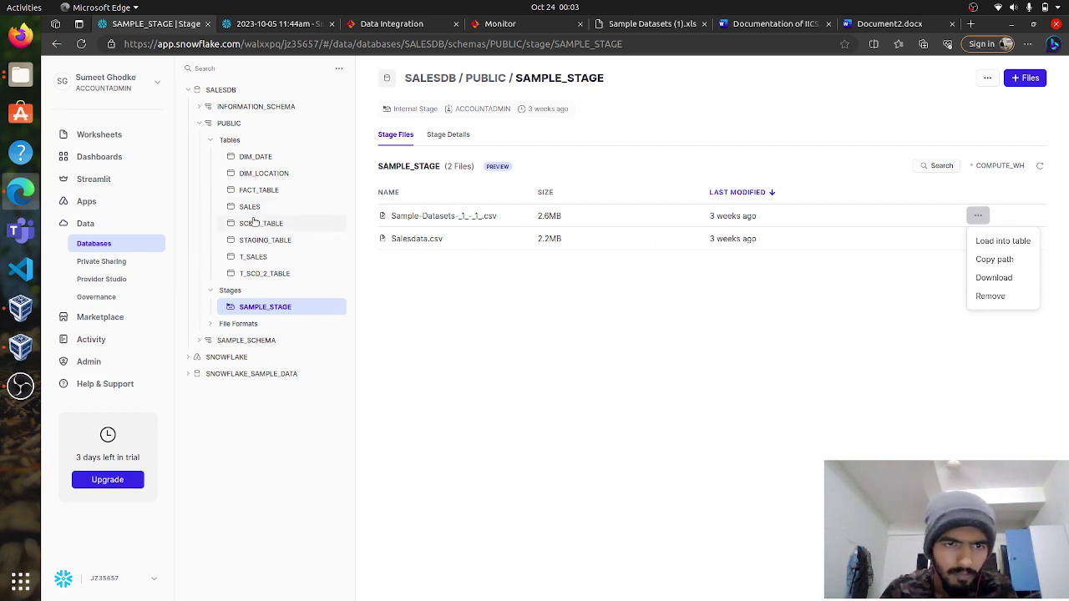
View the DIM_DATE and DIM_LOCATION table definitions, and preview the data in STAGING_TABLE
left_click(259, 158)
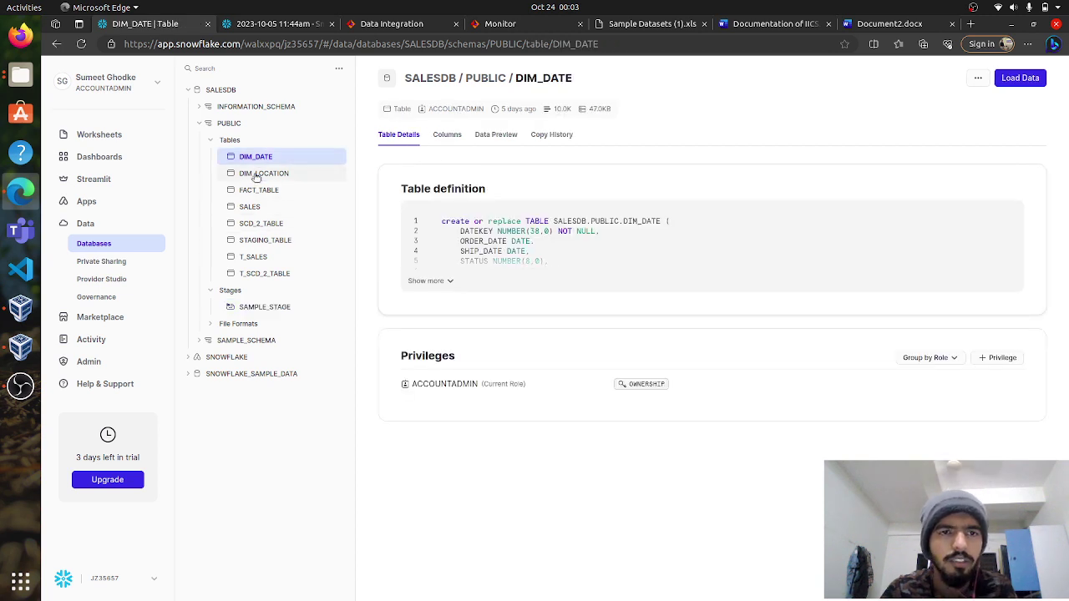
left_click(257, 173)
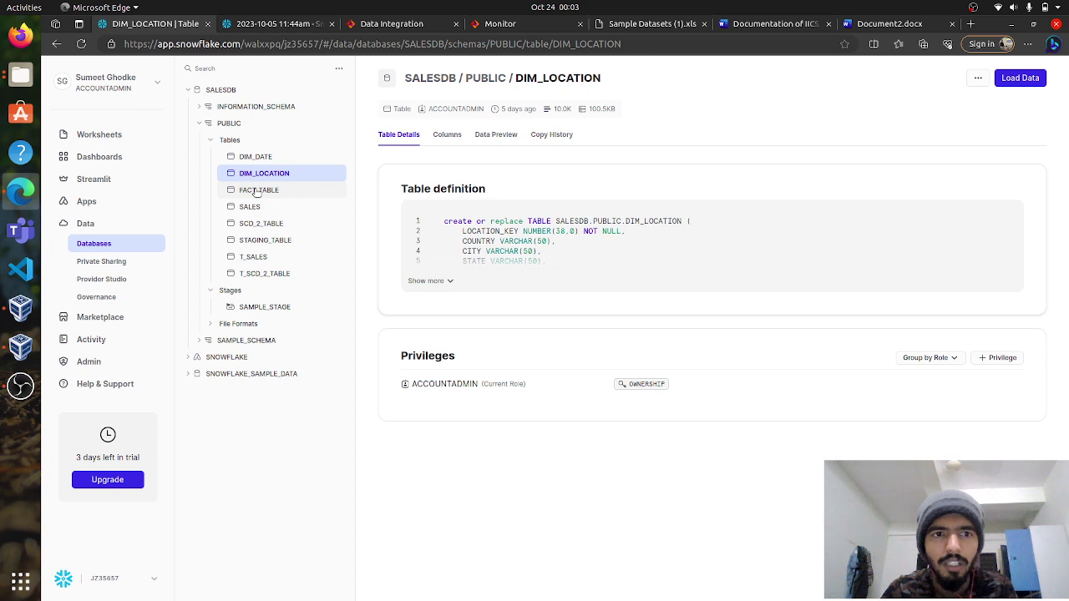
left_click(259, 241)
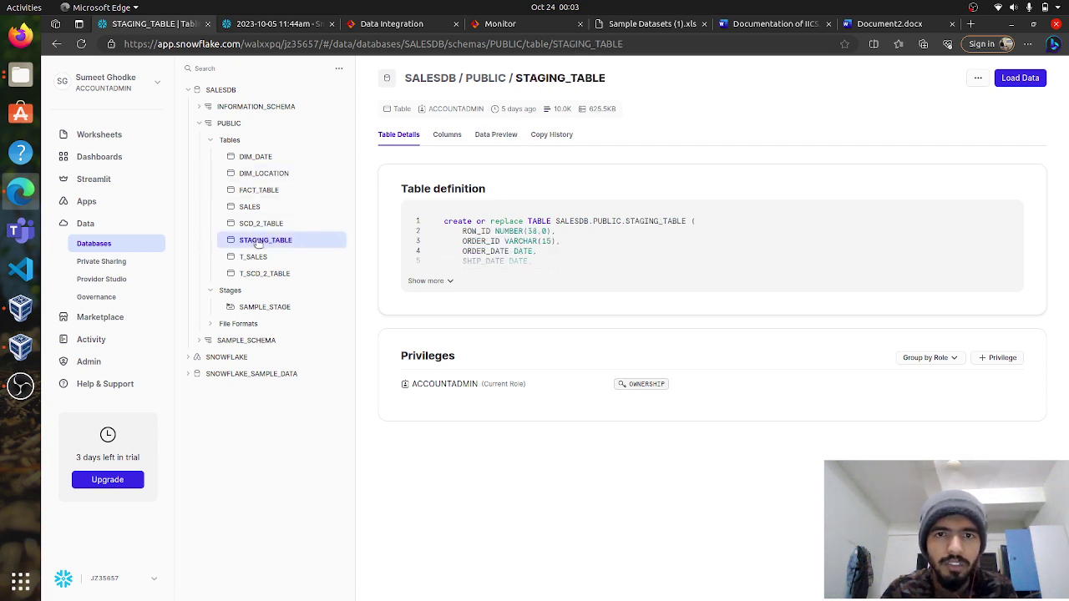
left_click(501, 136)
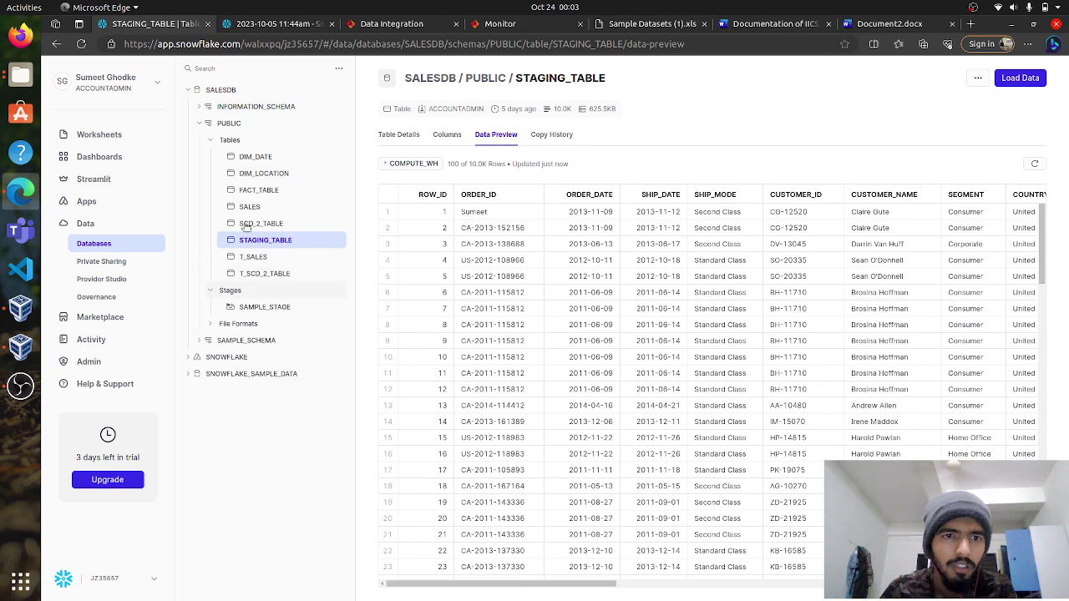
Return to Mapping2 in Informatica Data Integration and display the Source transformation's connection and object details
left_click(373, 23)
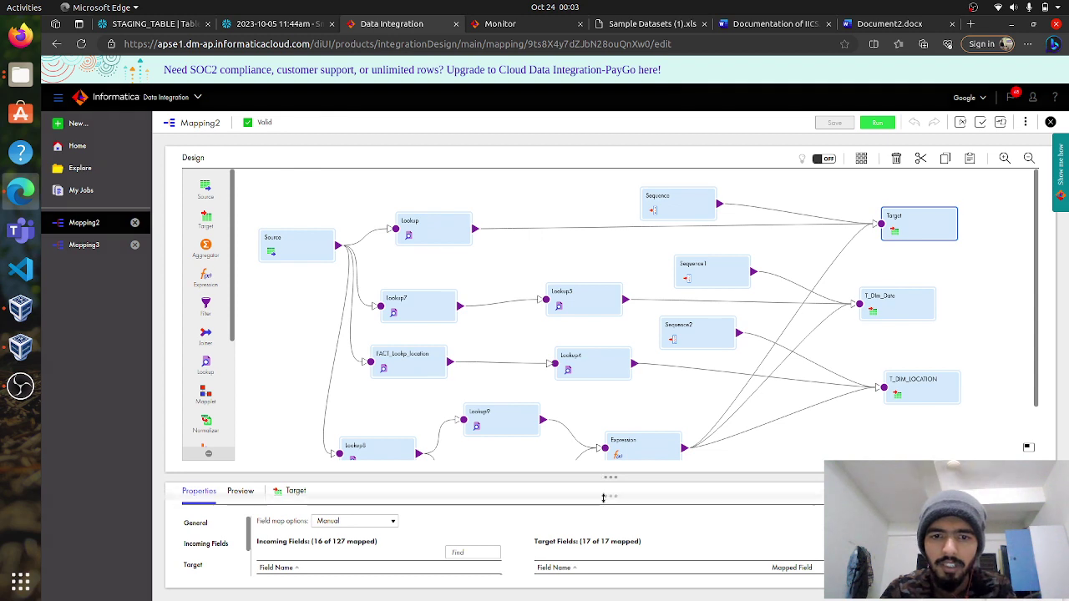
left_click_drag(608, 528, 608, 536)
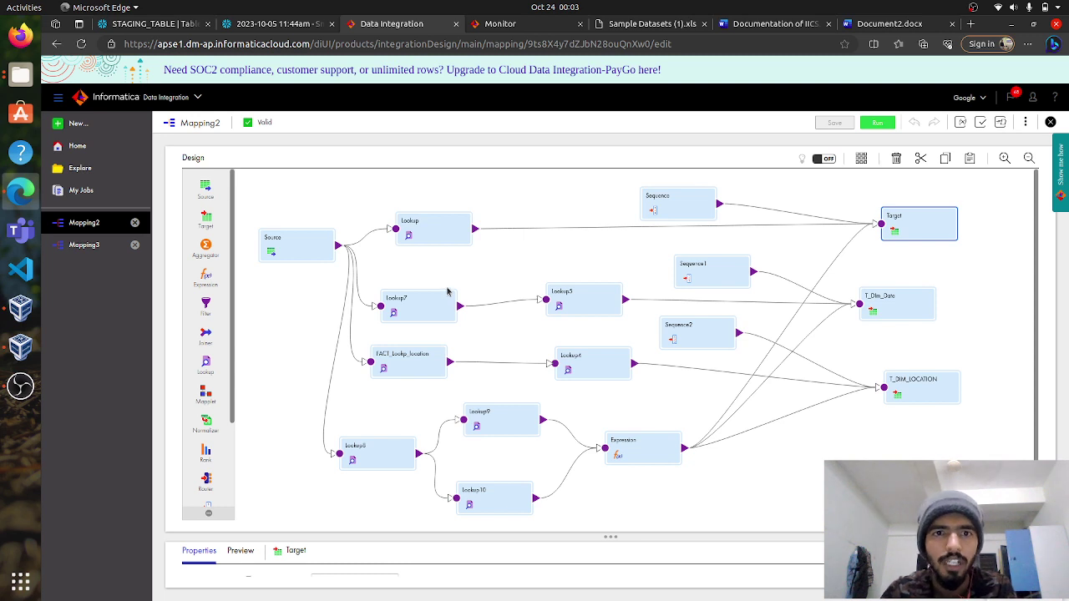
left_click(303, 261)
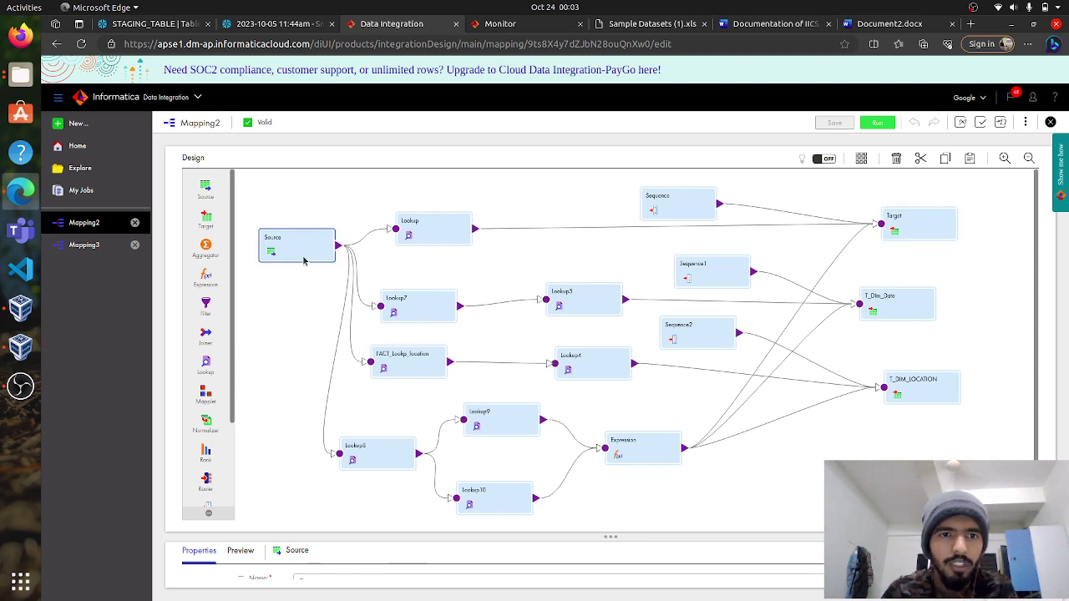
left_click_drag(606, 537, 589, 379)
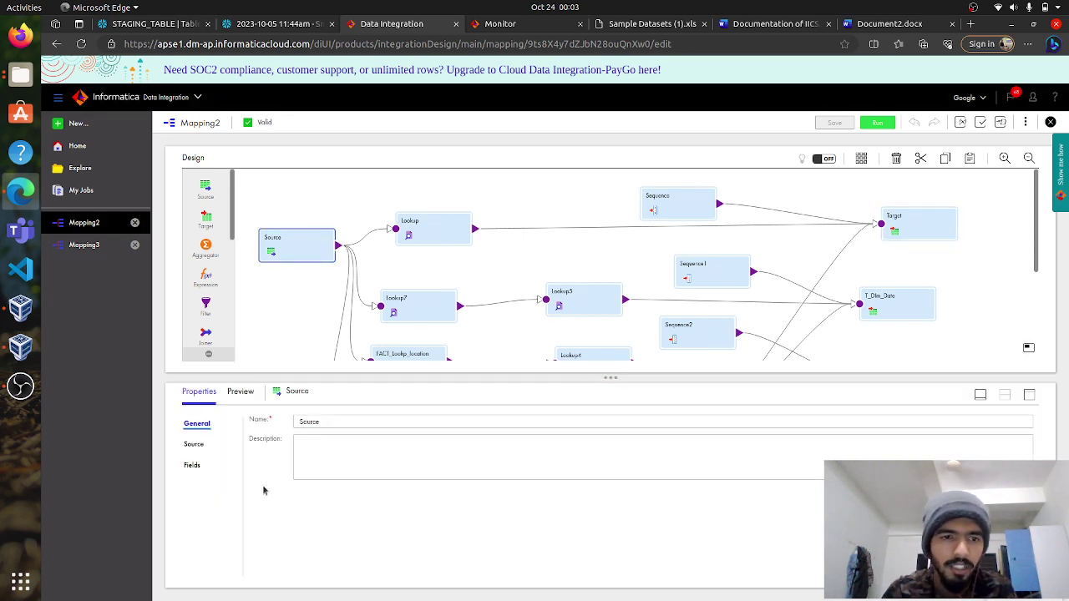
left_click(194, 444)
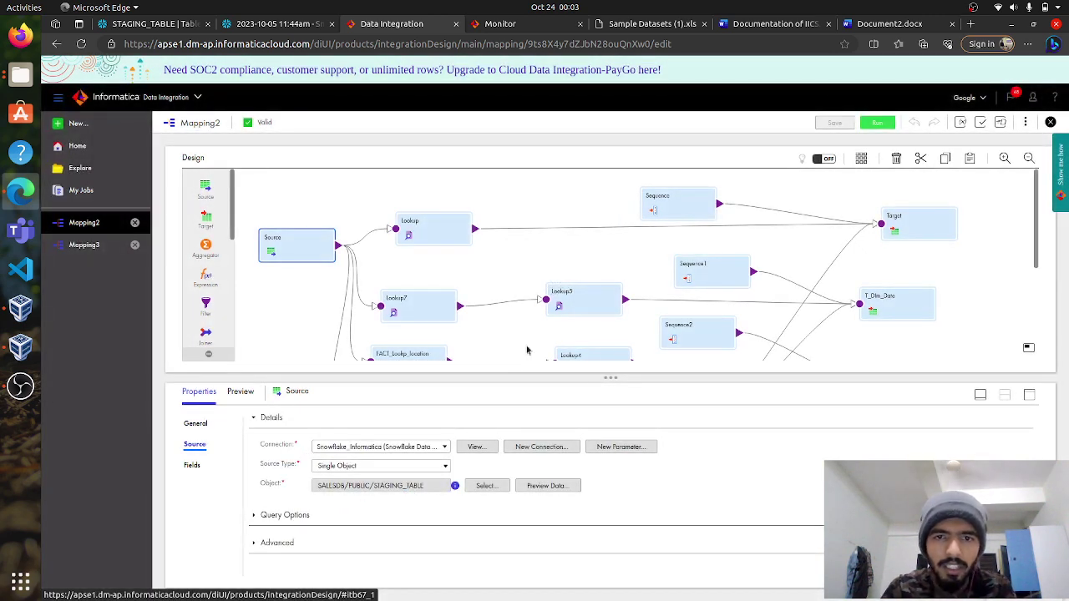
Enlarge the mapping canvas to show the whole flow, and select the Target, T_DIm_Date and T_DIM_LOCATION transformations in turn
left_click_drag(603, 377, 610, 505)
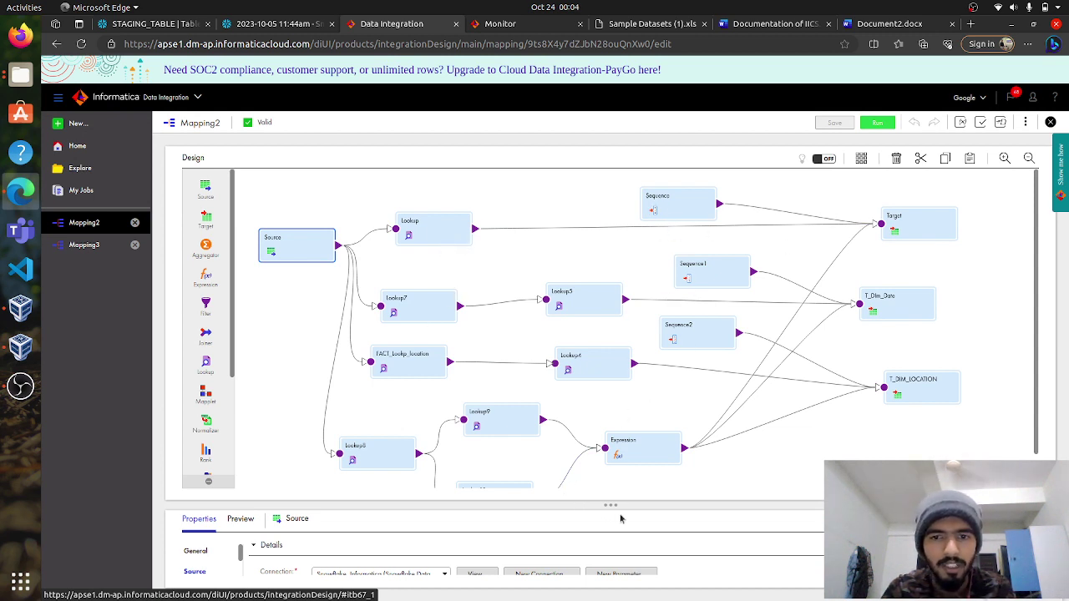
left_click_drag(618, 505, 620, 563)
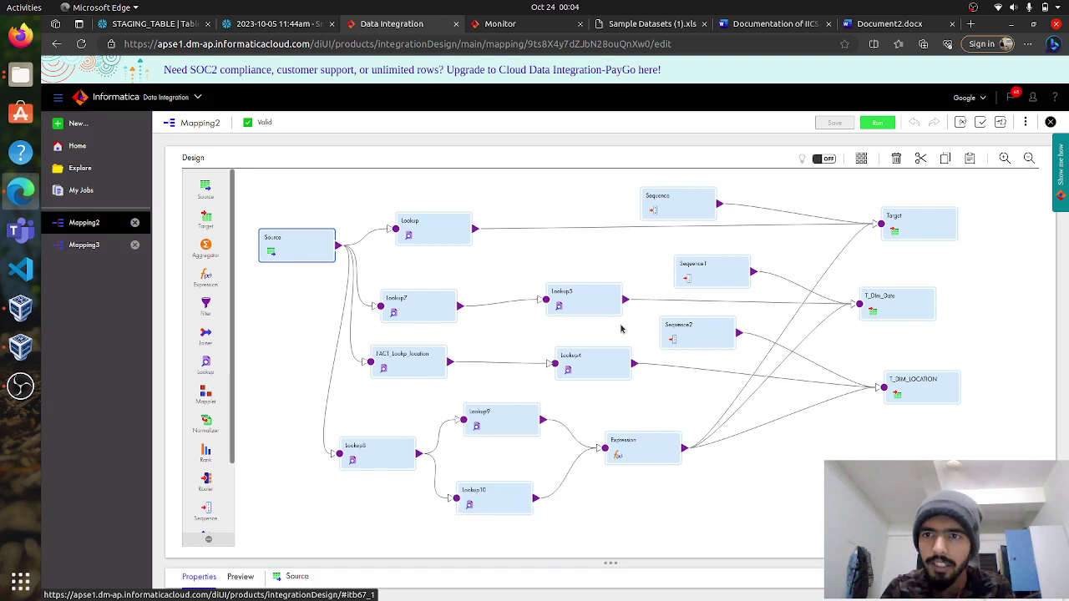
left_click(909, 228)
left_click(899, 304)
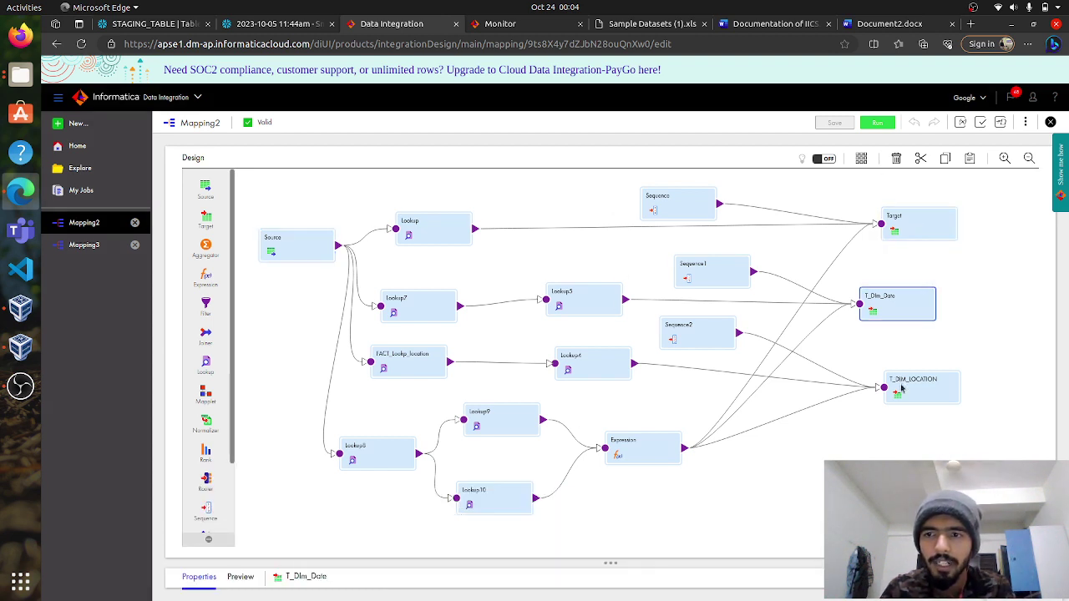
left_click(902, 388)
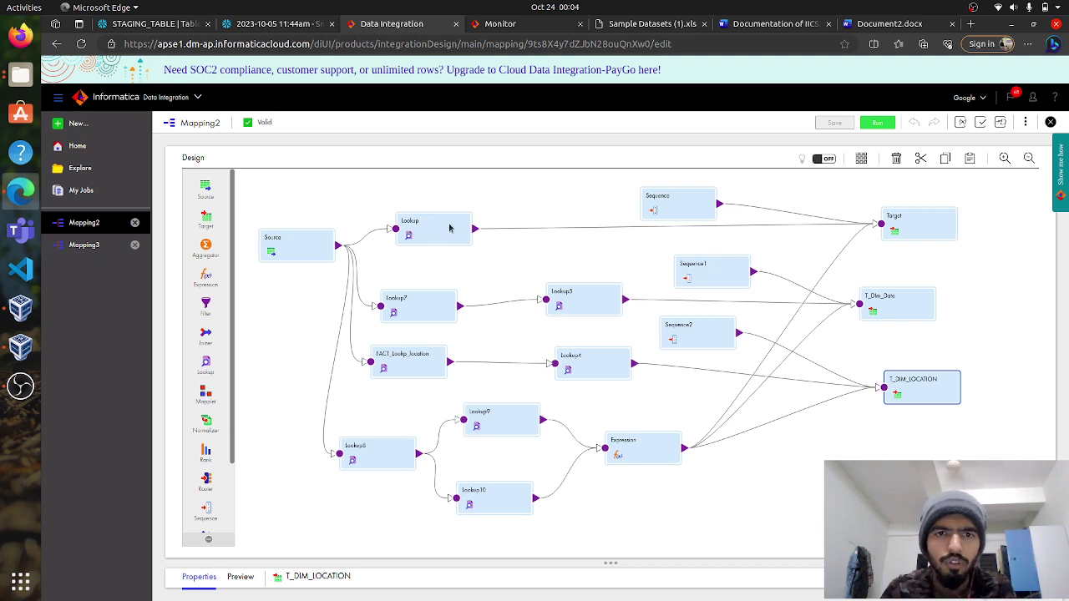
Select each of the three Sequence transformations in turn and examine the sequence properties of Sequence2
left_click(691, 210)
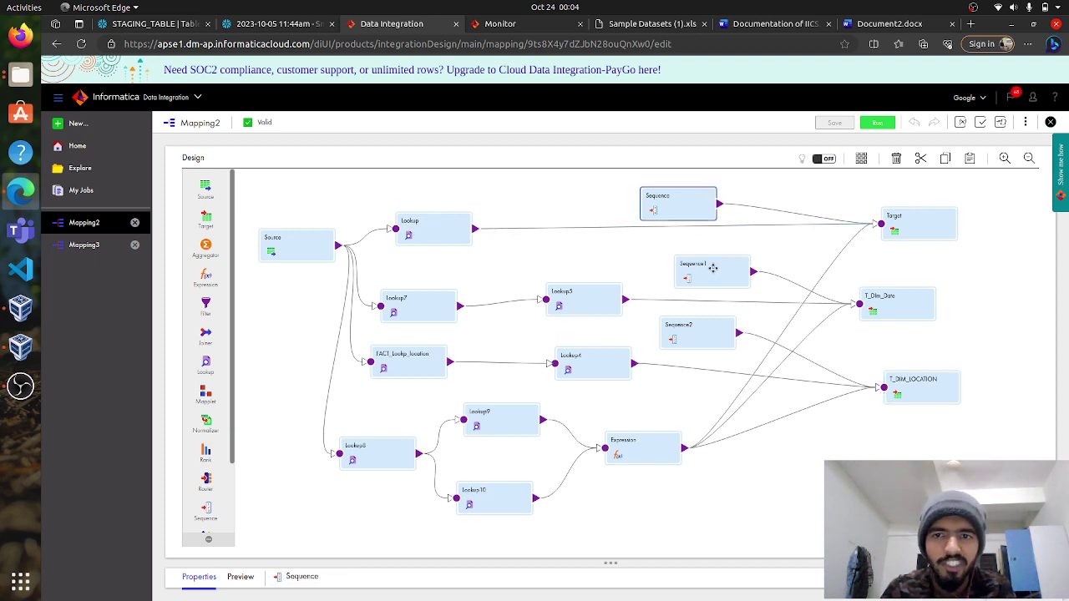
left_click(712, 267)
left_click(693, 333)
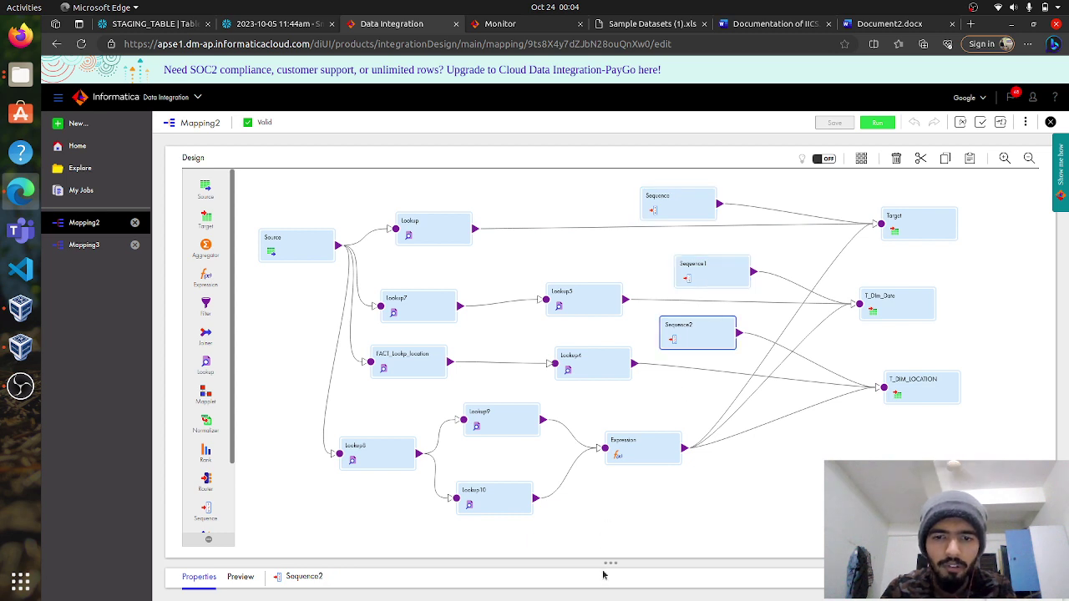
left_click_drag(611, 564, 640, 382)
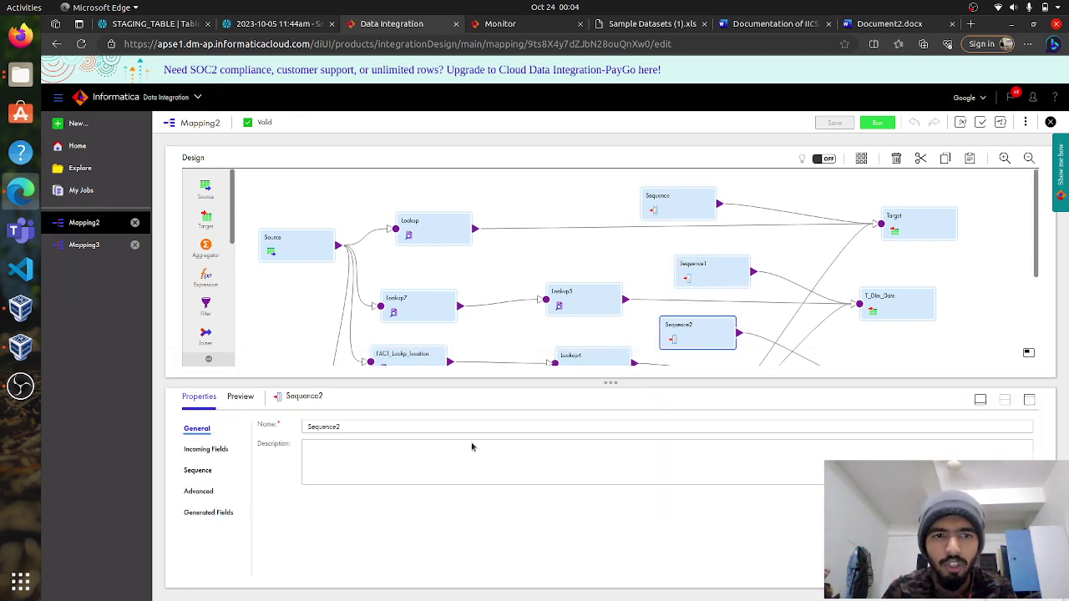
left_click(200, 473)
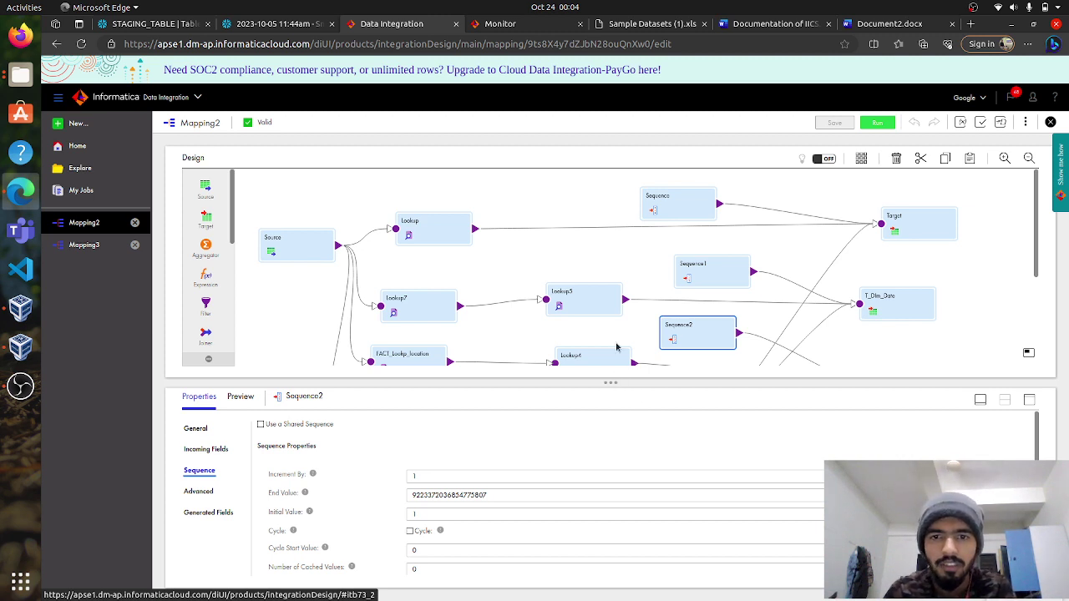
left_click_drag(610, 383, 608, 290)
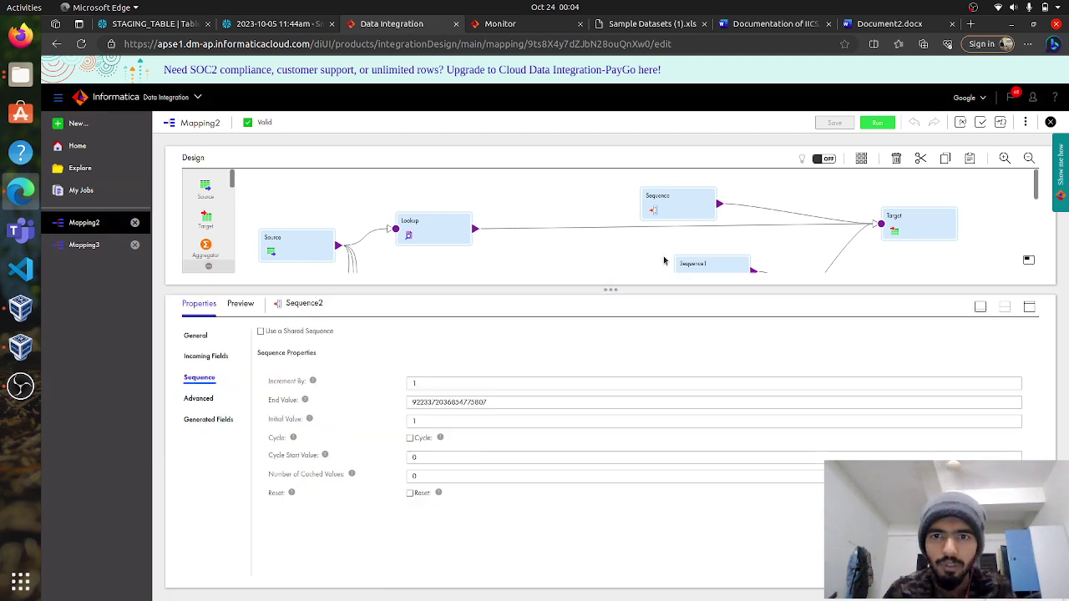
scroll(546, 227, "down", 3)
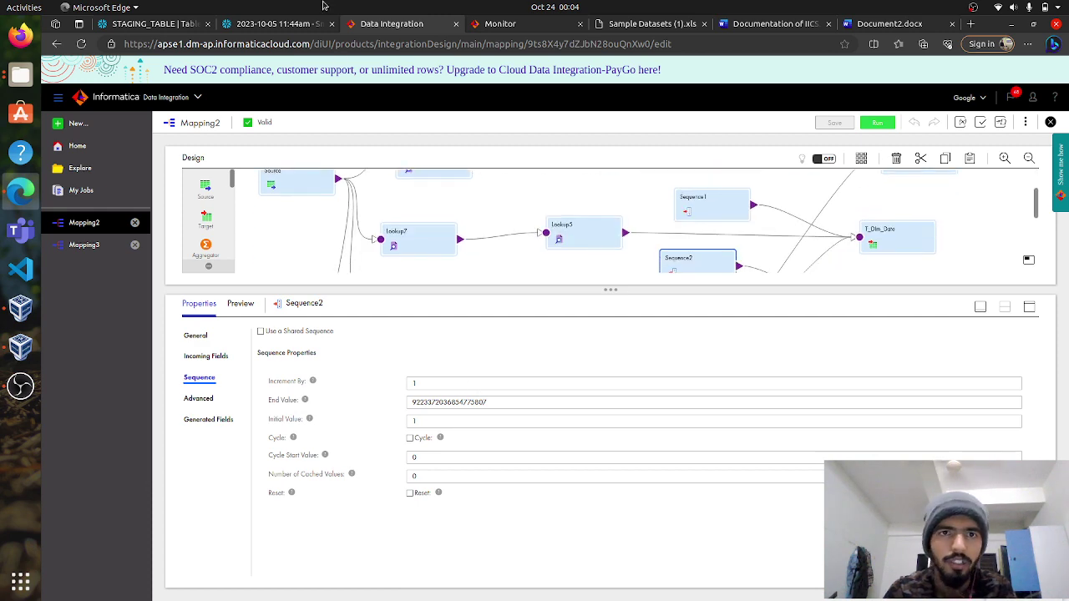
Switch to the Power BI model view and point out the LOCATION_KEY and DATEKEY fields linking DIM_LOCATION and DIM_DATE to FACT_TABLE
left_click(10, 348)
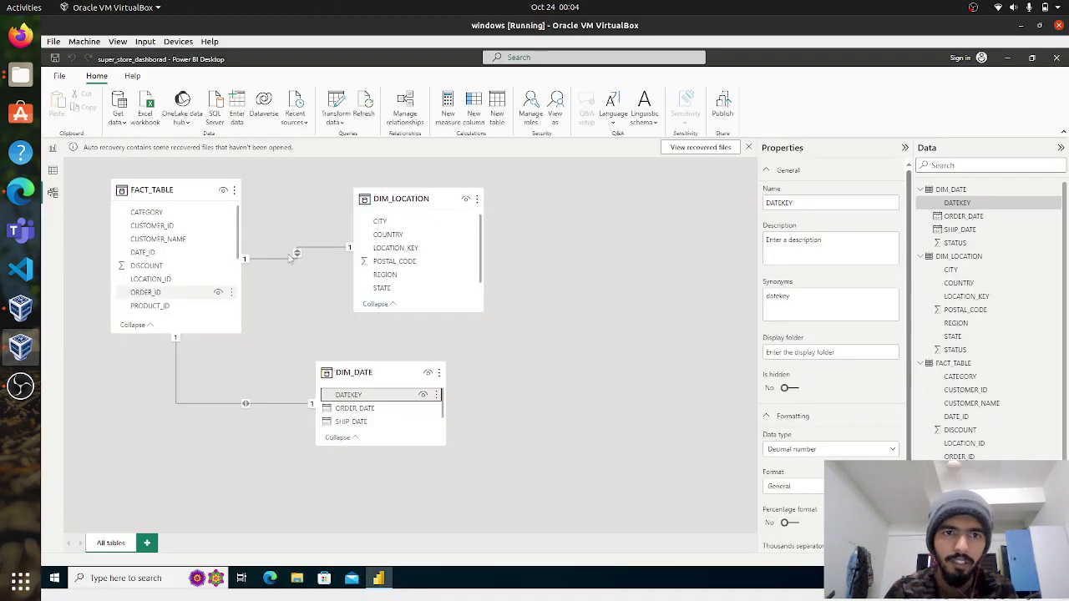
left_click(402, 249)
left_click(367, 395)
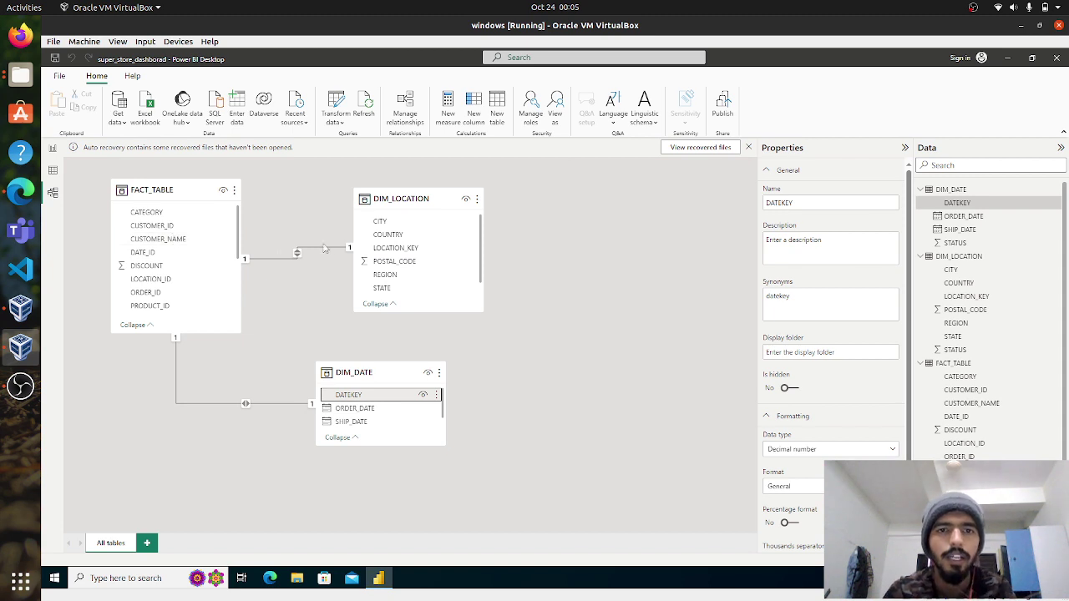
left_click(390, 248)
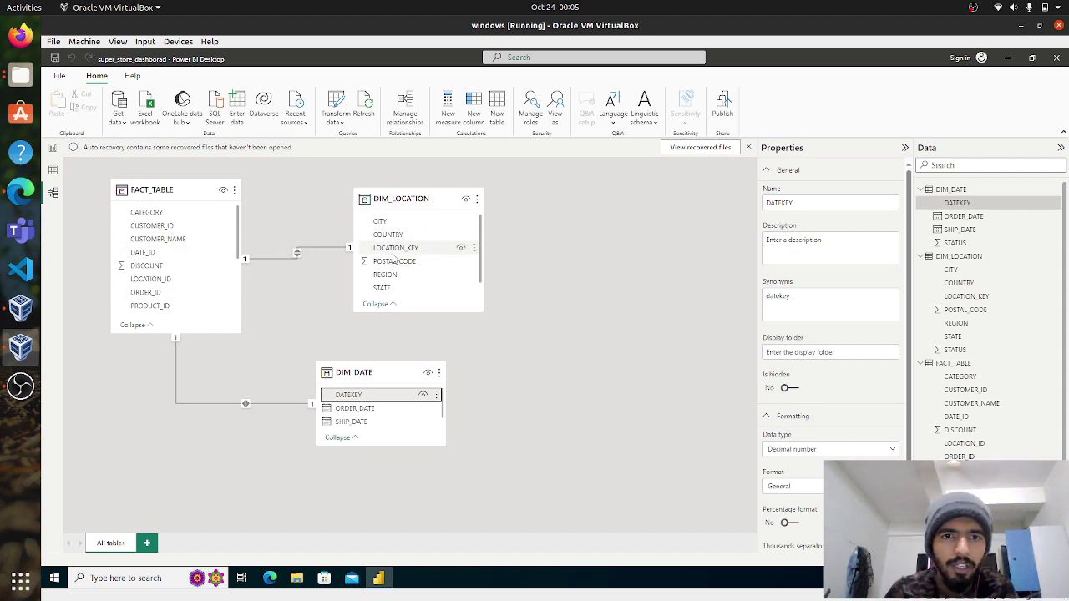
left_click(348, 396)
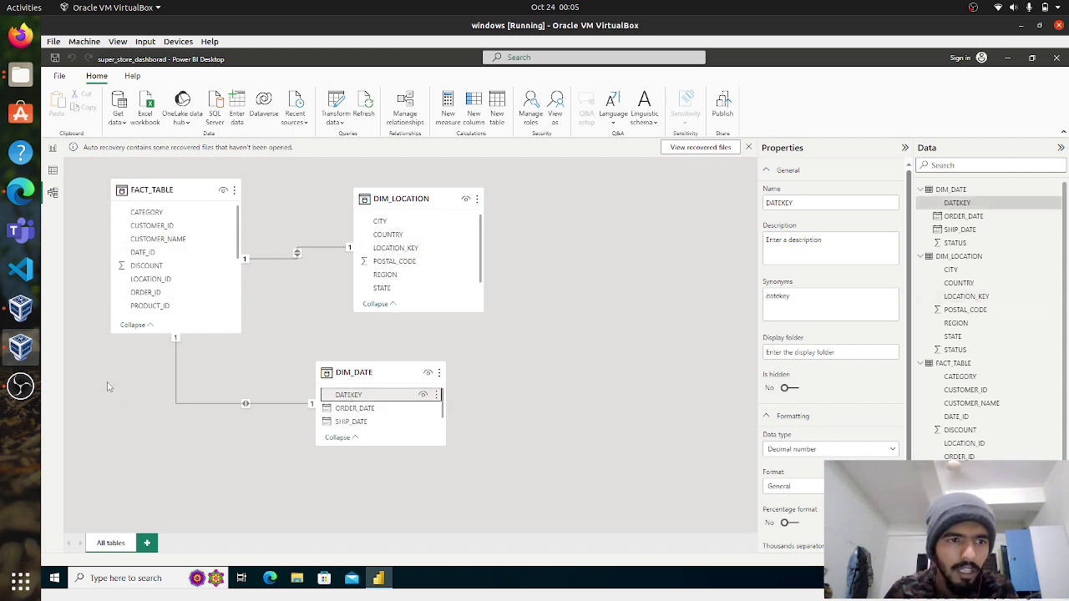
Return to Mapping2 in Informatica, select Sequence1 and Sequence2 in turn, and display the sequence properties of Sequence2
left_click(19, 195)
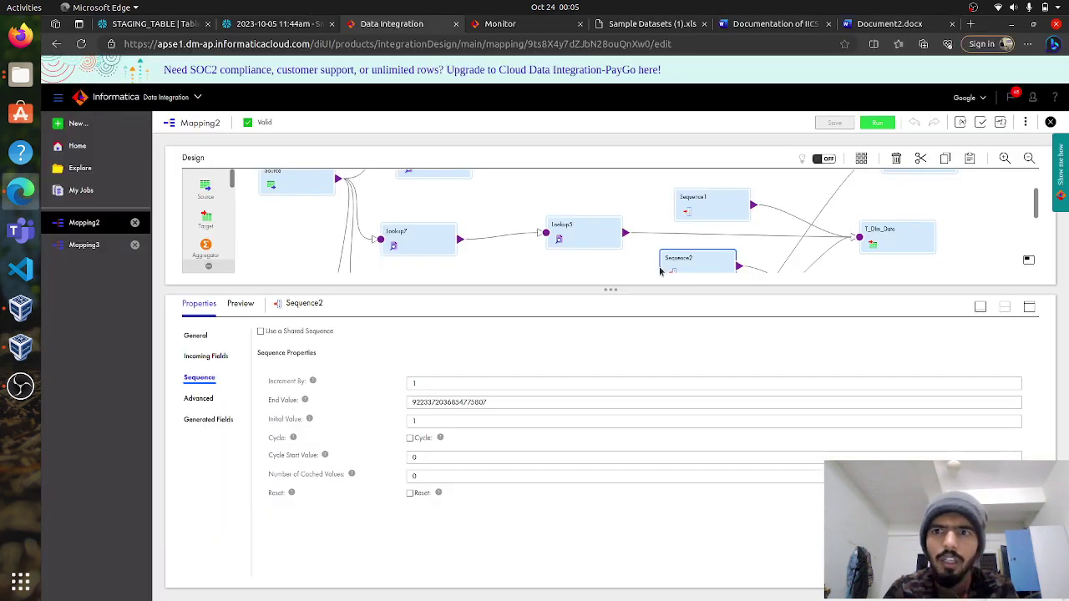
left_click_drag(612, 293, 614, 453)
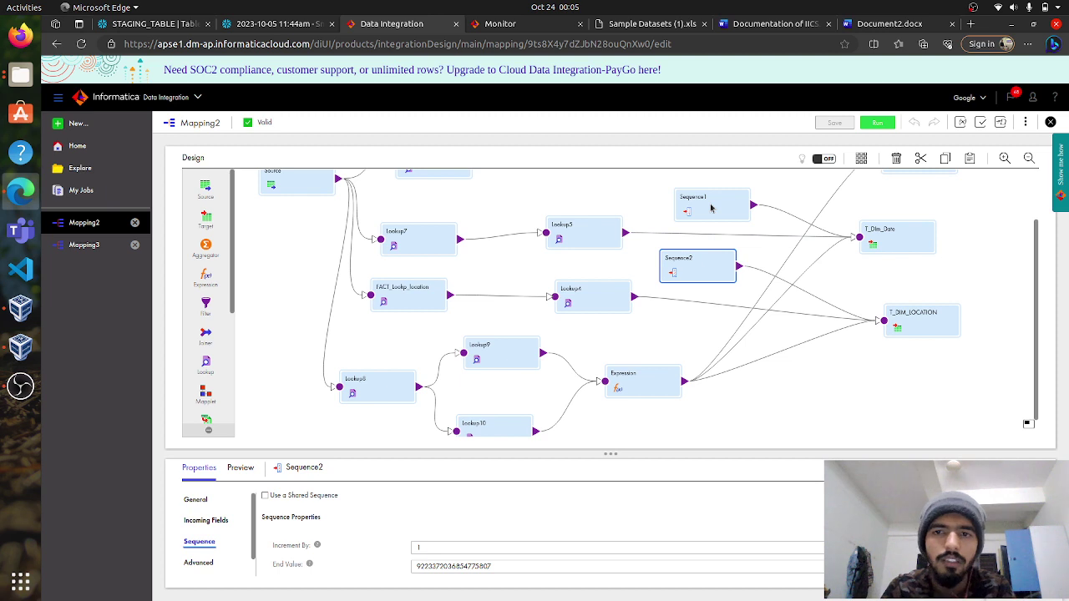
left_click(706, 205)
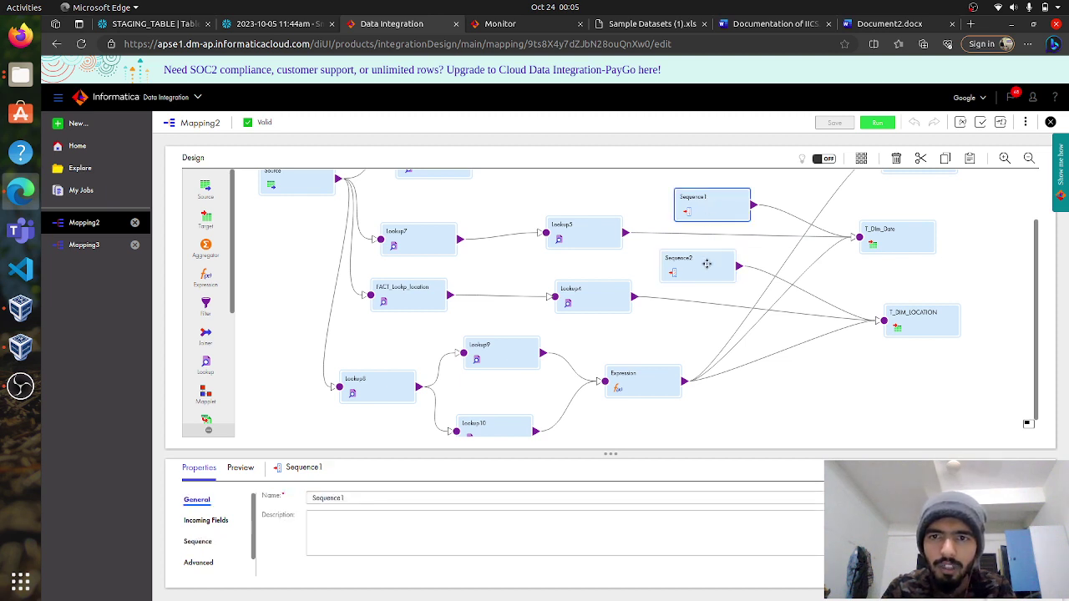
left_click(706, 264)
left_click_drag(595, 455, 595, 365)
left_click(199, 455)
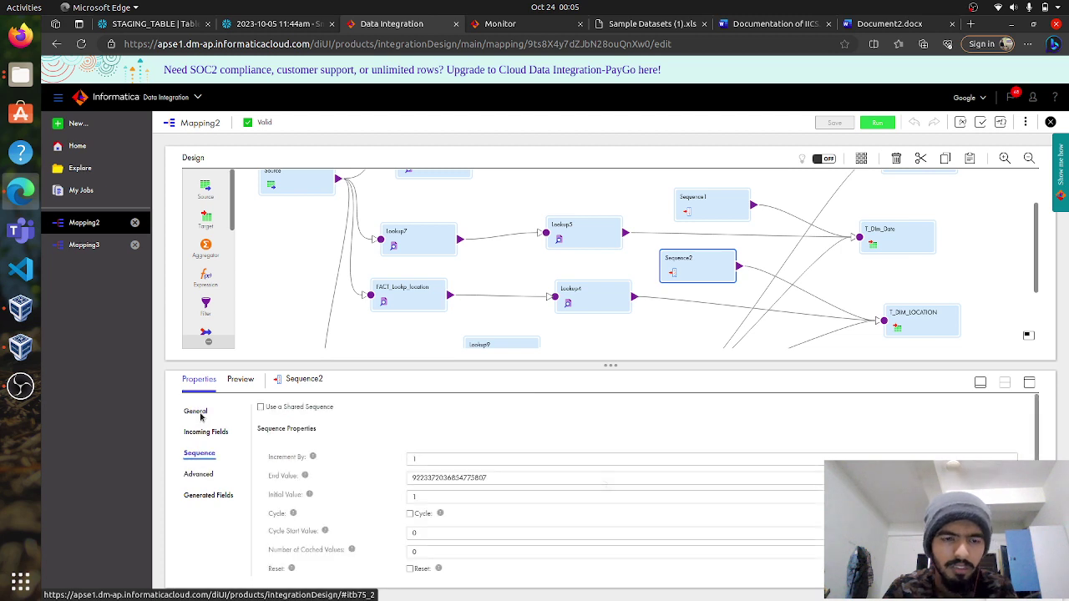
Highlight the Increment By value of Sequence2 and view its advanced settings
left_click_drag(607, 365, 608, 335)
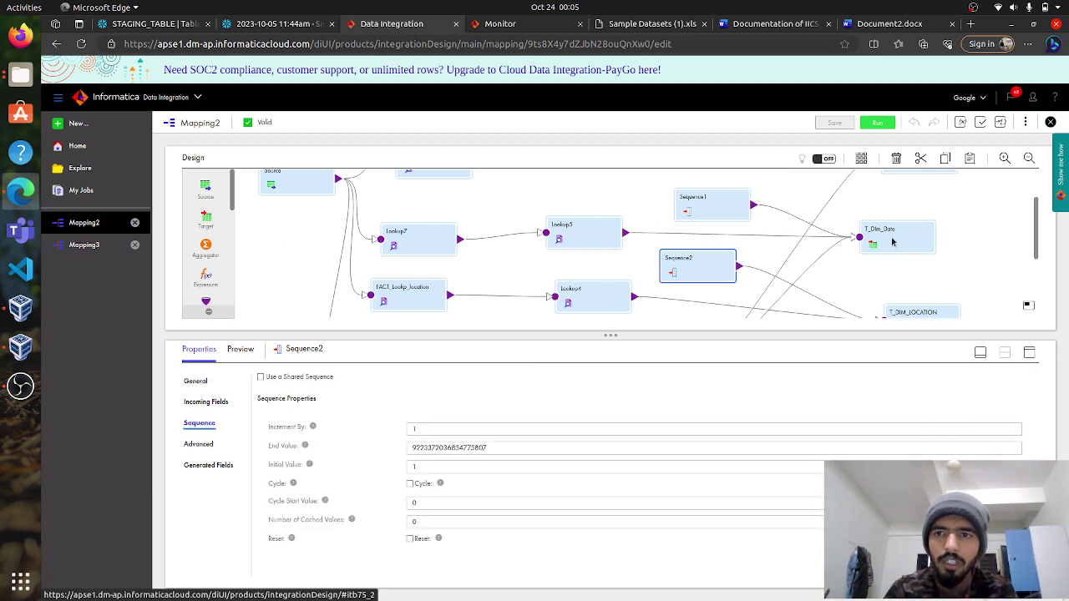
left_click(409, 429)
double_click(409, 429)
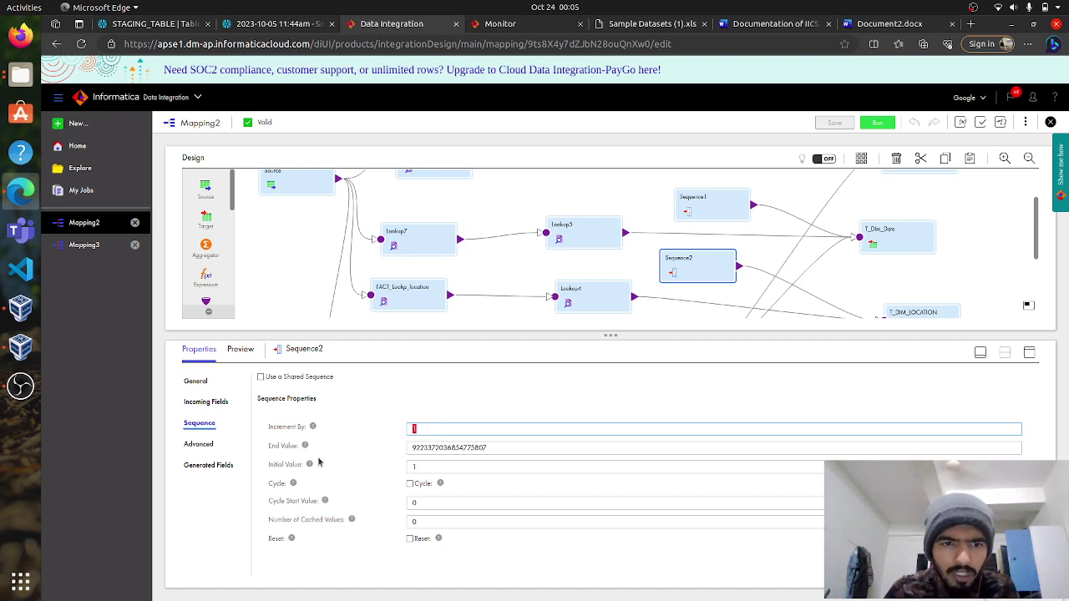
left_click(199, 444)
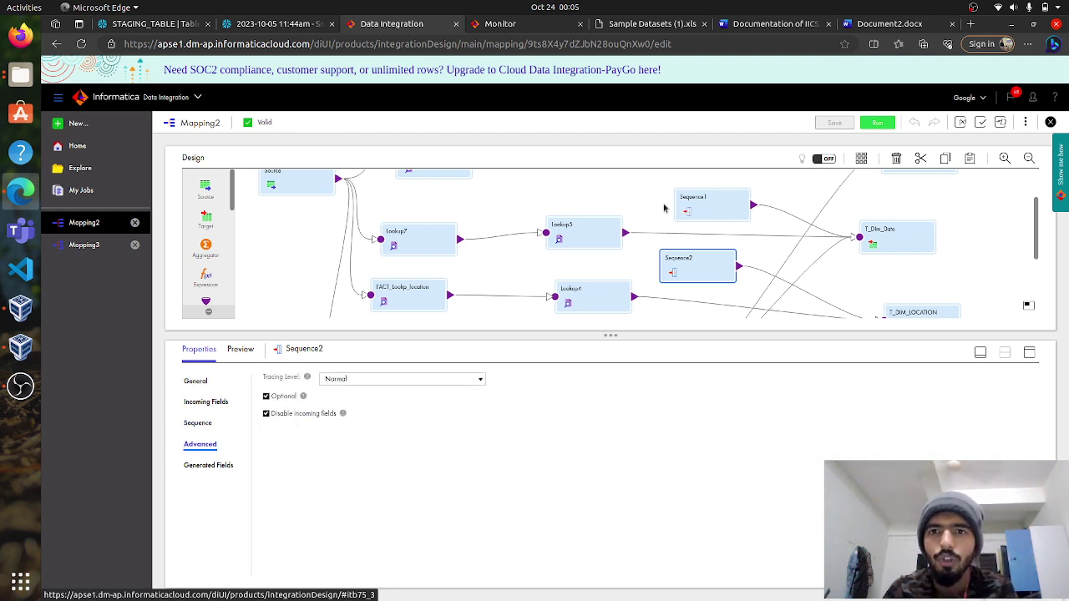
Select the Lookup transformation that feeds Target, and view its lookup object details and lookup condition
left_click_drag(607, 333, 611, 480)
scroll(438, 250, "up", 2)
scroll(438, 250, "up", 1)
left_click(440, 242)
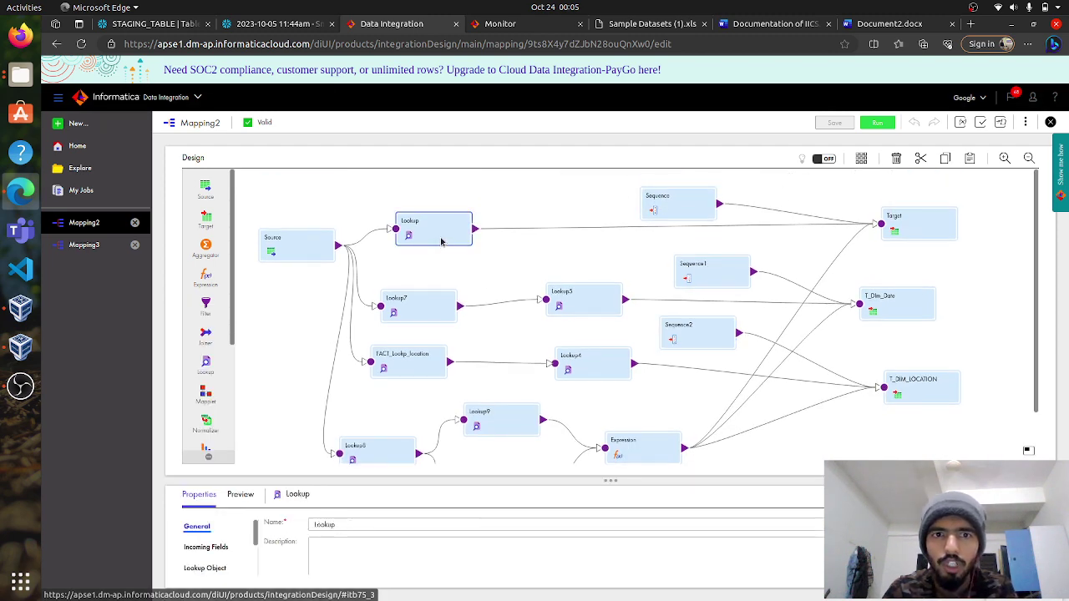
left_click_drag(607, 482, 597, 345)
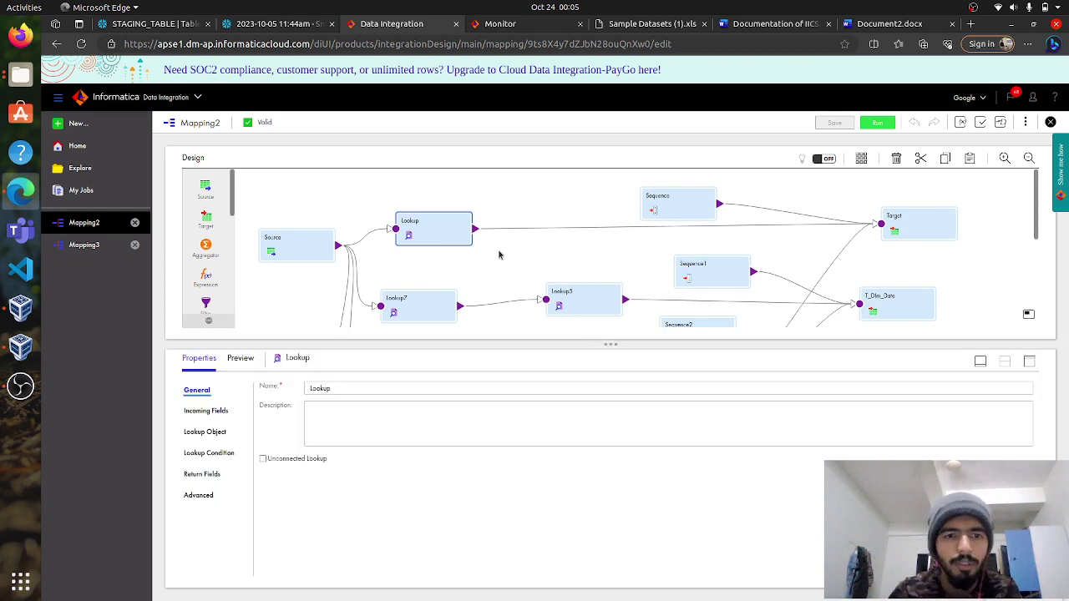
left_click(203, 435)
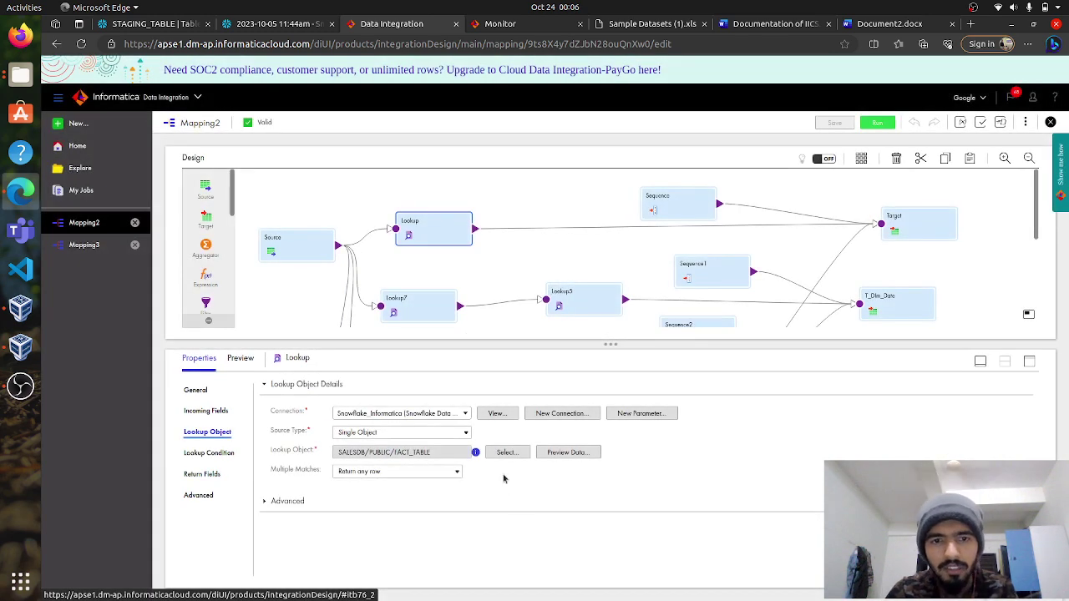
left_click(217, 454)
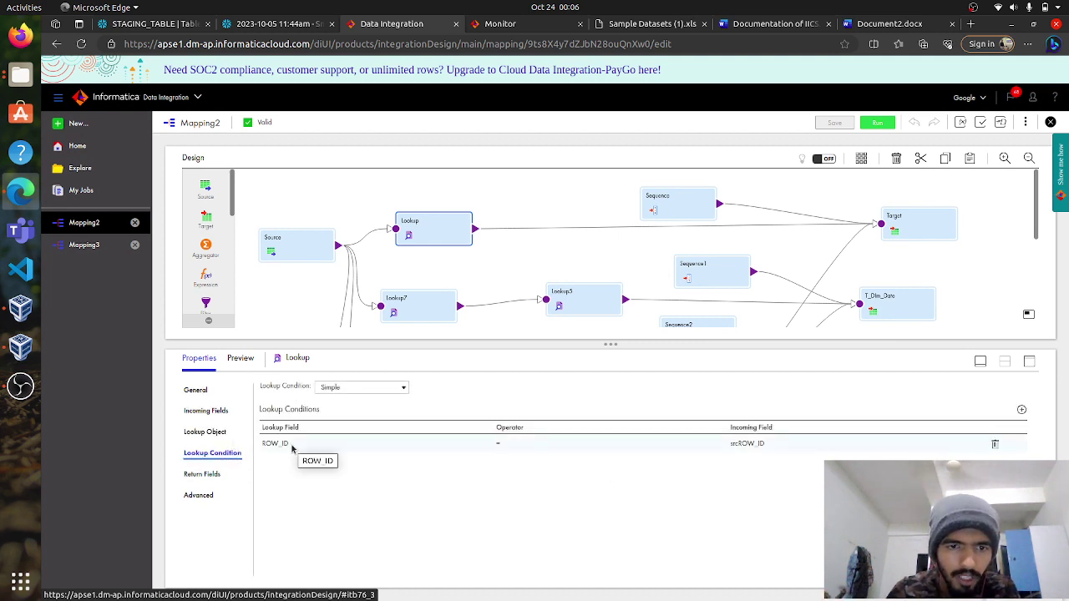
Select the Source transformation, return to Lookup's object details, and highlight its ROW_ID lookup condition
left_click(283, 250)
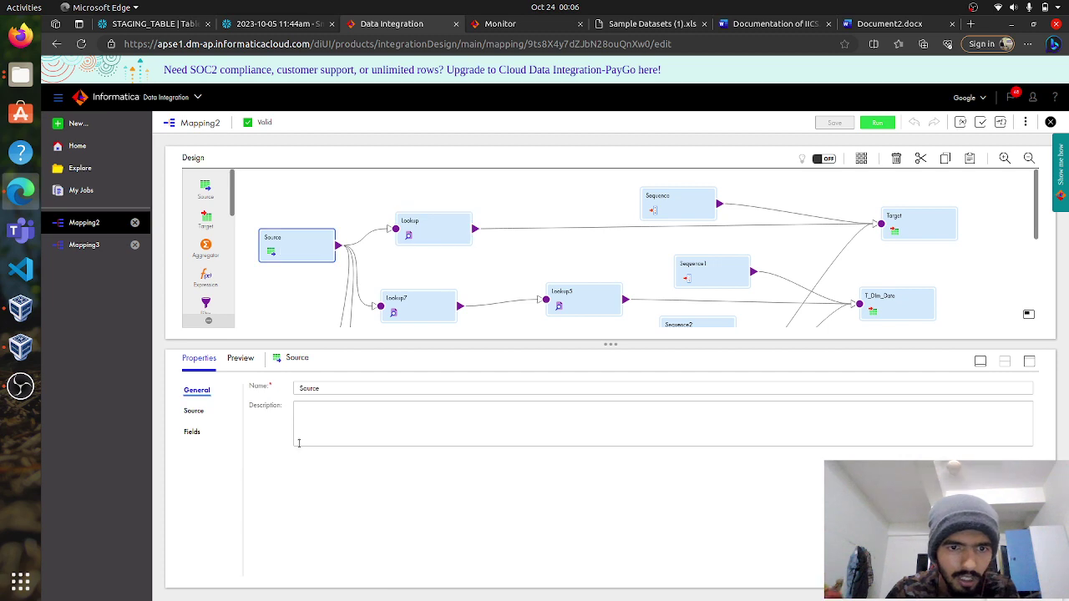
left_click(470, 223)
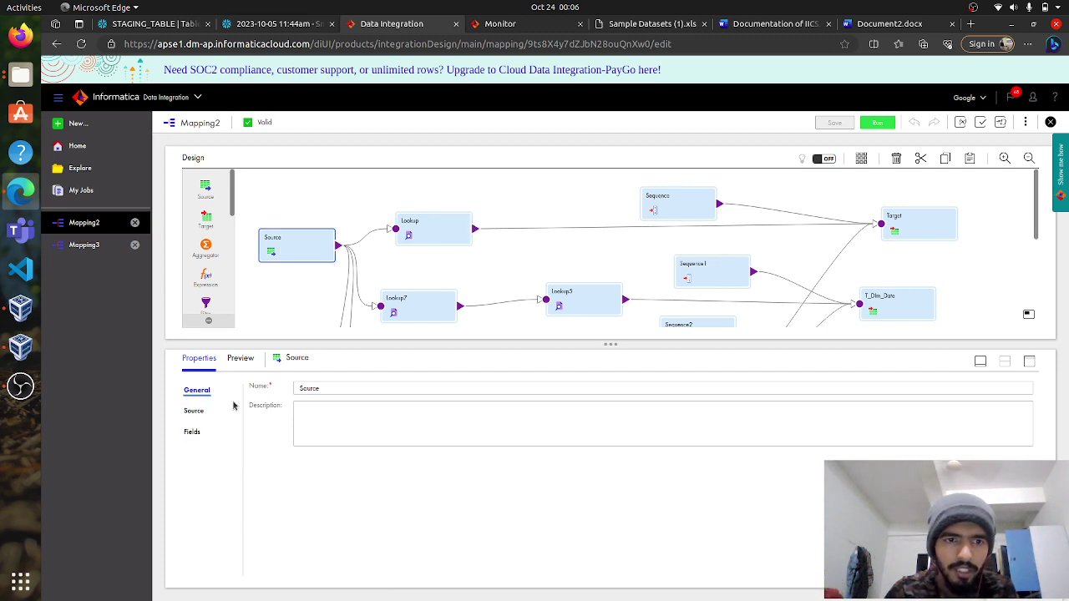
left_click(201, 433)
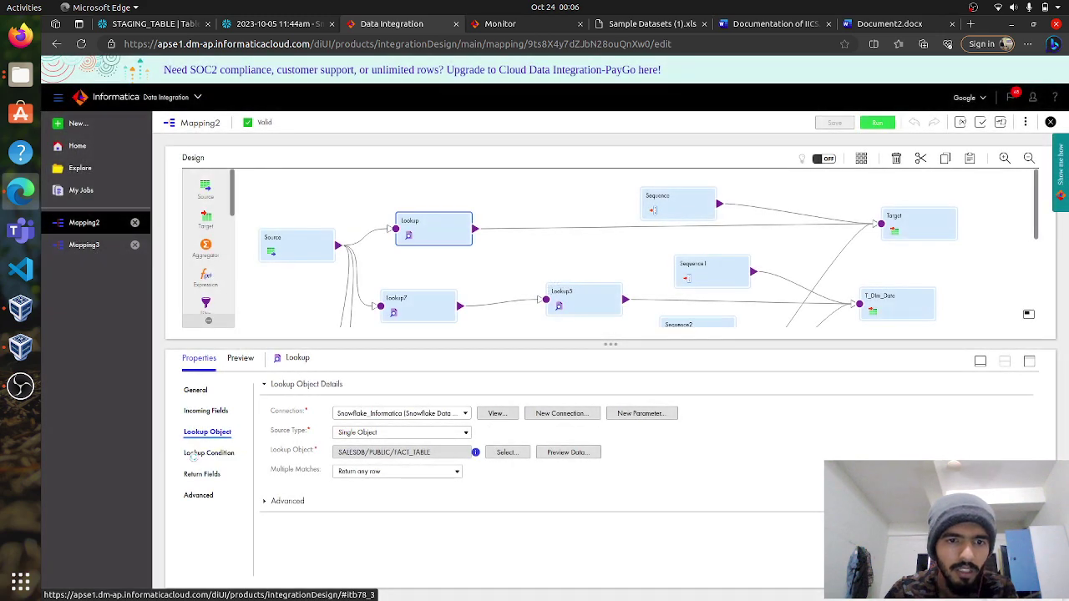
left_click(204, 453)
left_click(311, 446)
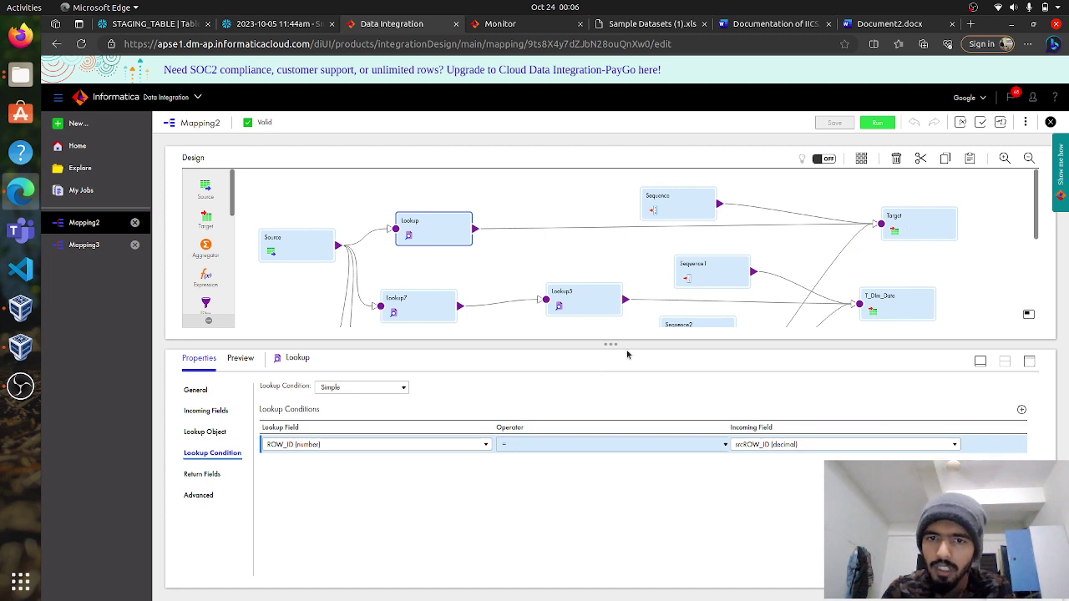
Select the Lookup7 transformation in the full mapping flow and display its lookup object details
left_click_drag(622, 343, 622, 372)
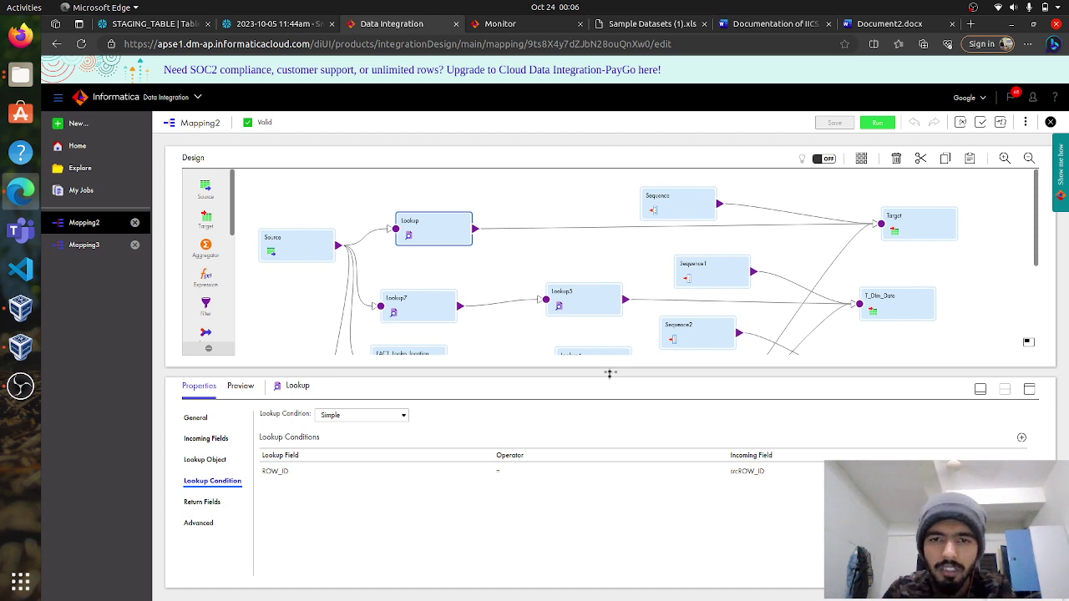
left_click_drag(609, 374, 617, 535)
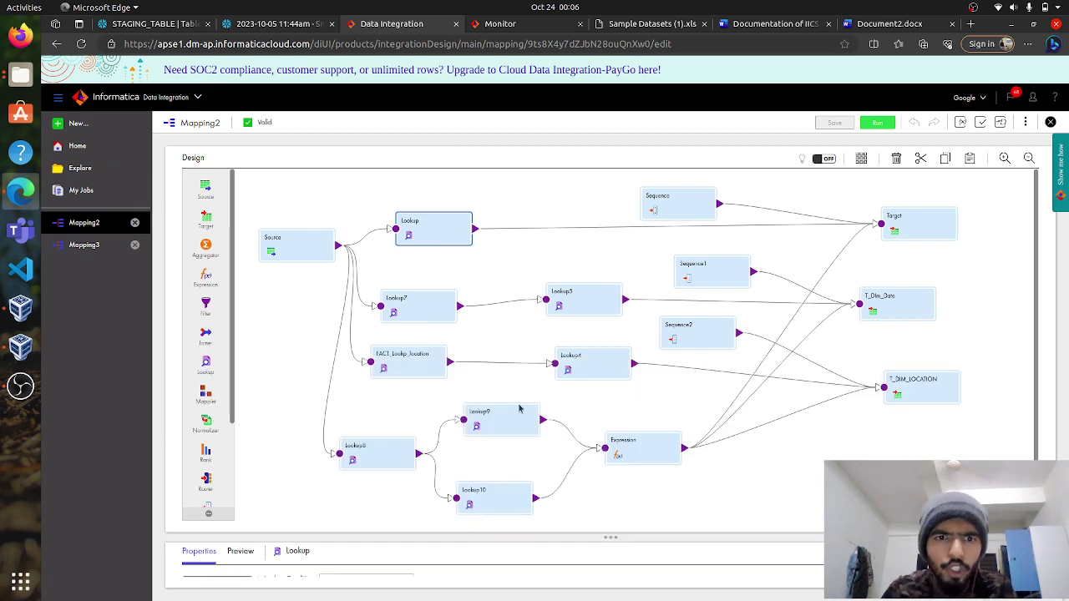
left_click(413, 313)
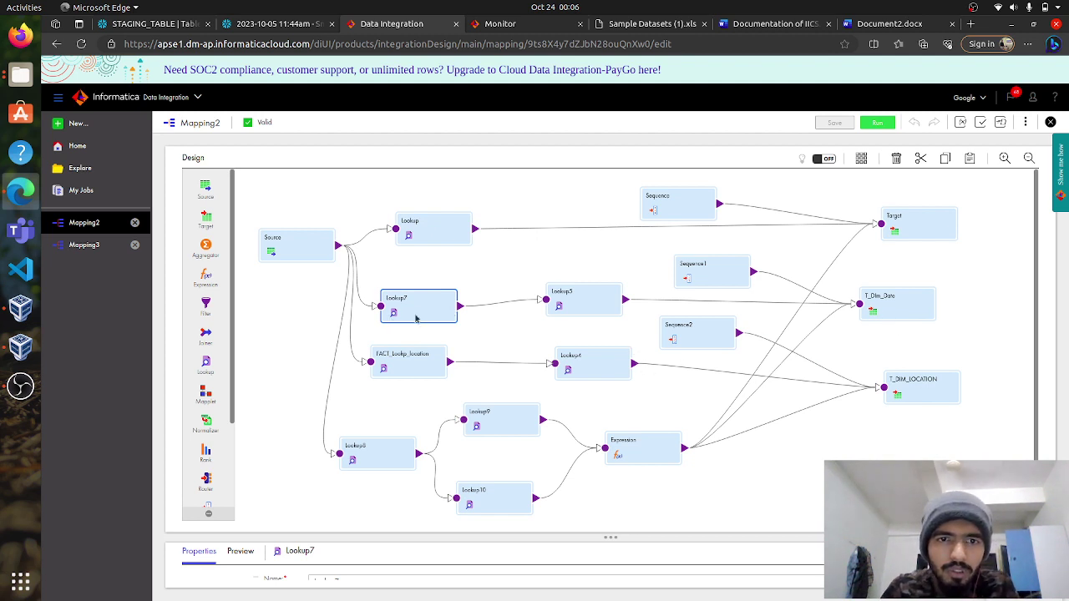
left_click_drag(613, 538, 610, 399)
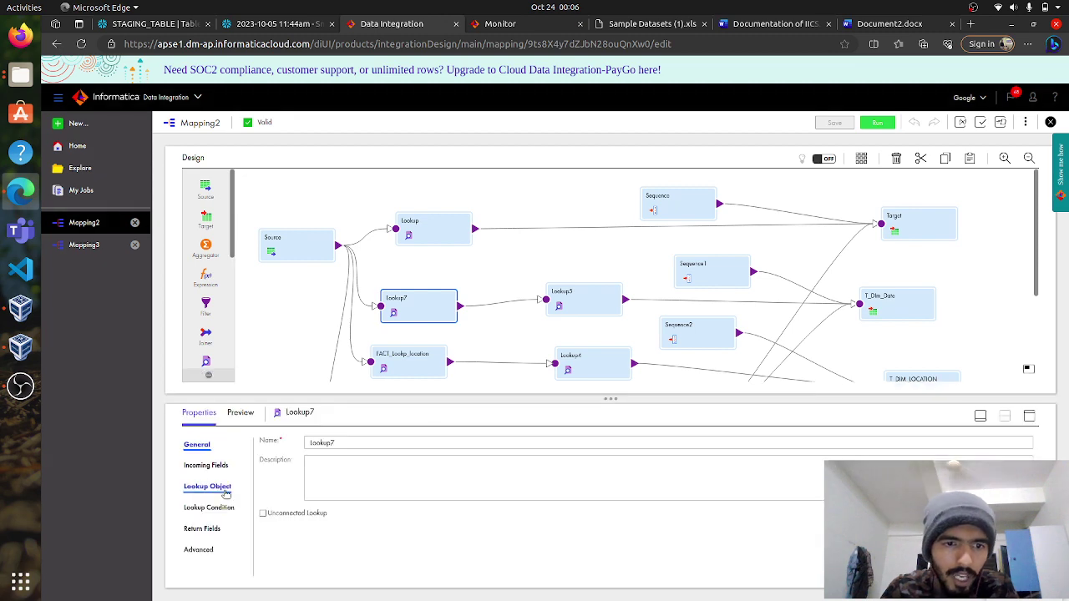
left_click(209, 486)
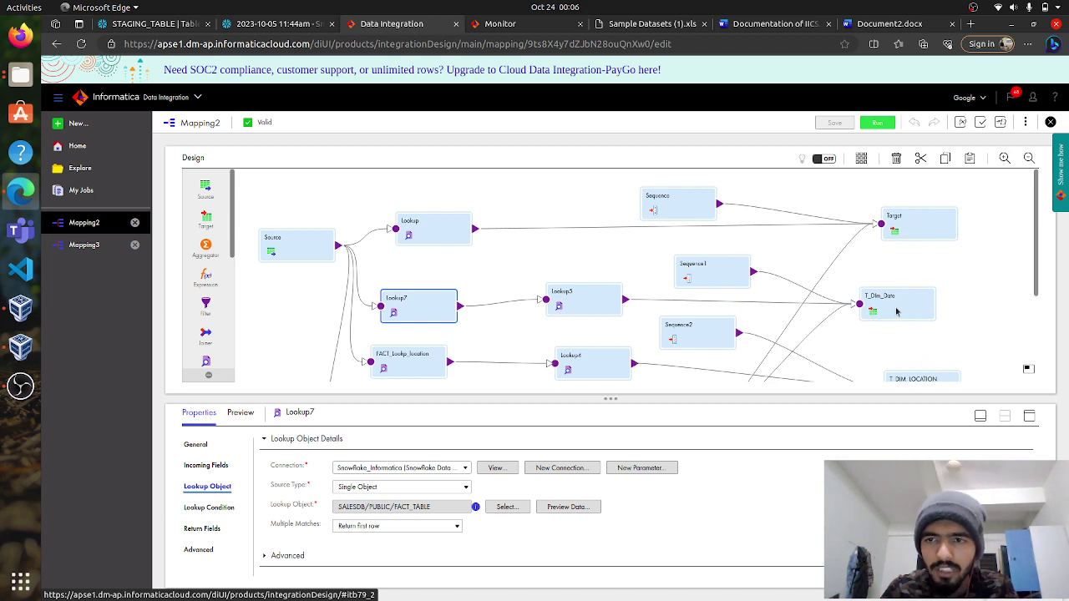
scroll(896, 311, "down", 2)
scroll(896, 311, "up", 2)
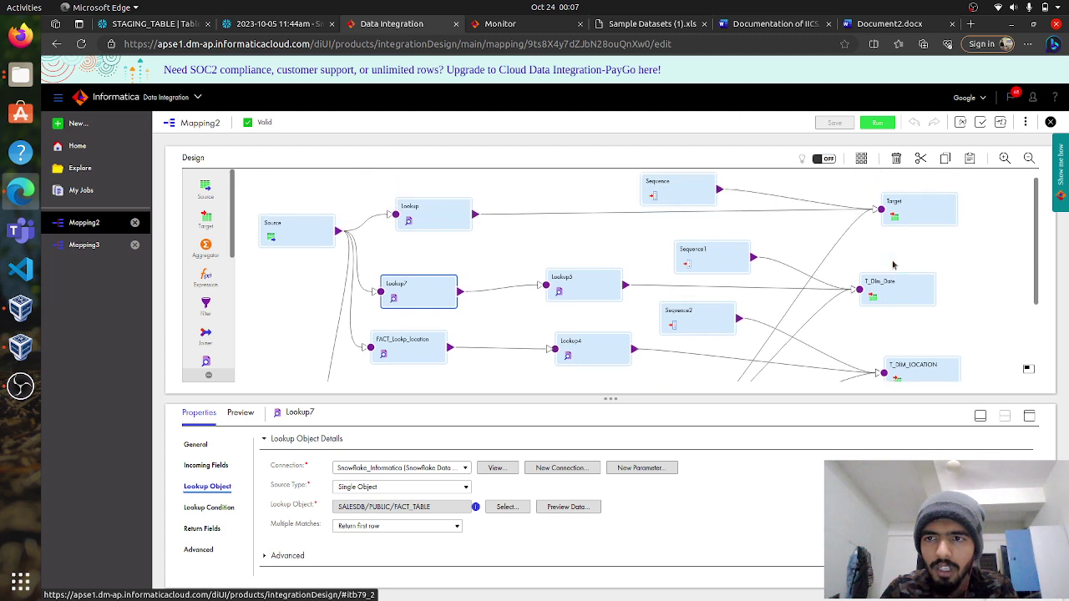
Select the Lookup5 transformation and examine its lookup condition and its link to T_DIm_Date
left_click(585, 304)
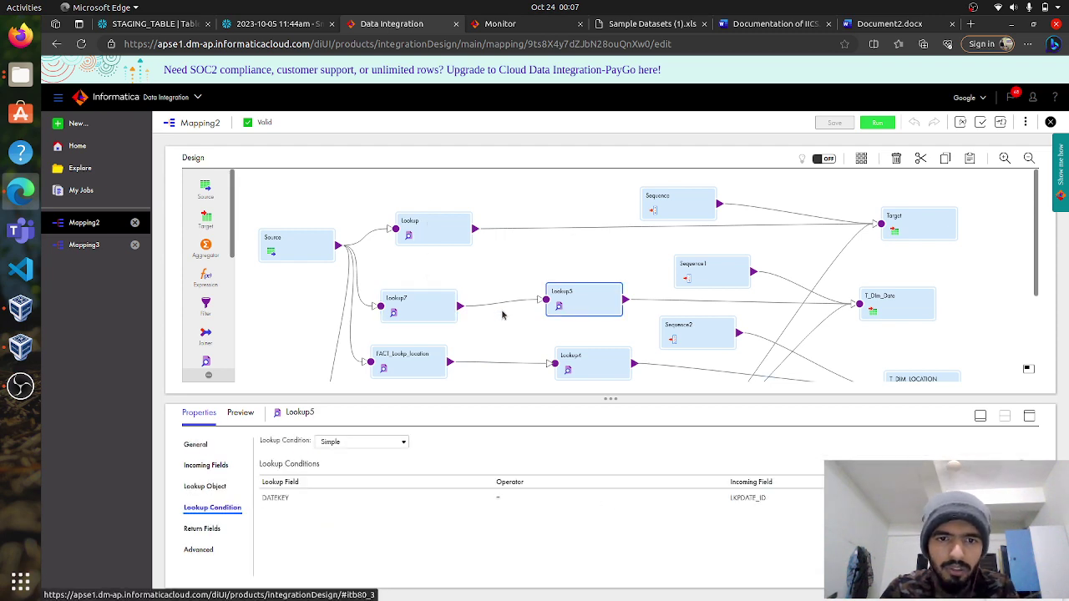
scroll(501, 310, "down", 2)
scroll(501, 310, "up", 2)
scroll(509, 312, "down", 1)
scroll(552, 280, "up", 1)
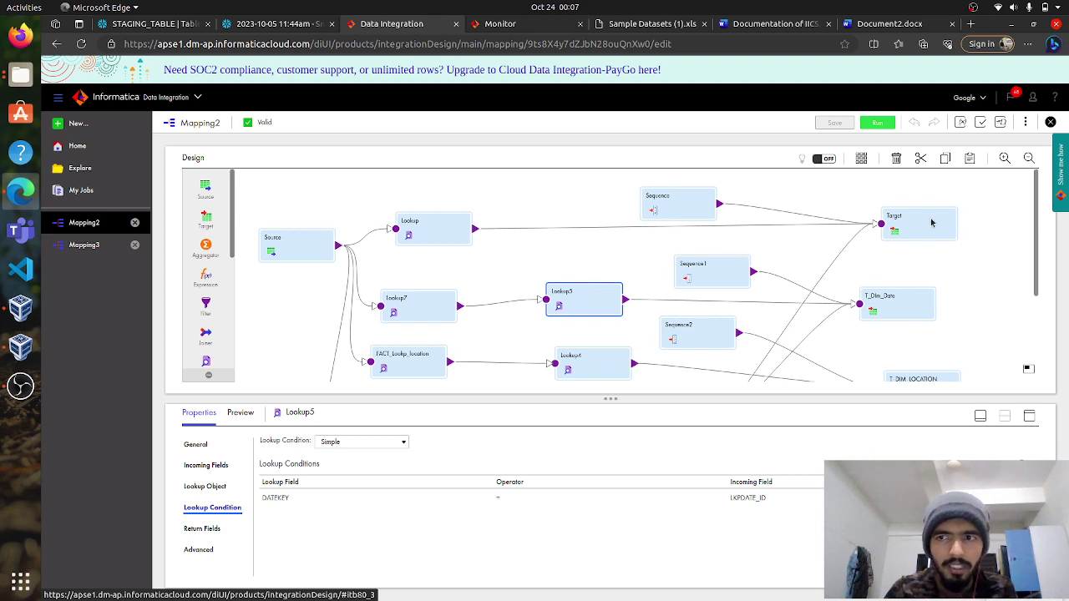
left_click(178, 25)
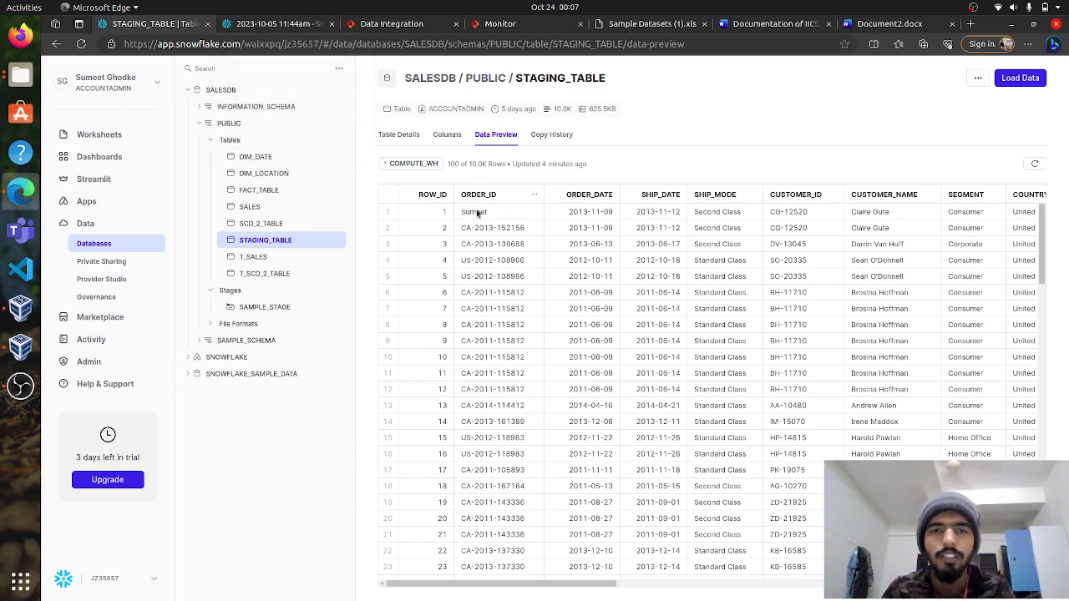
scroll(741, 237, "right", 10)
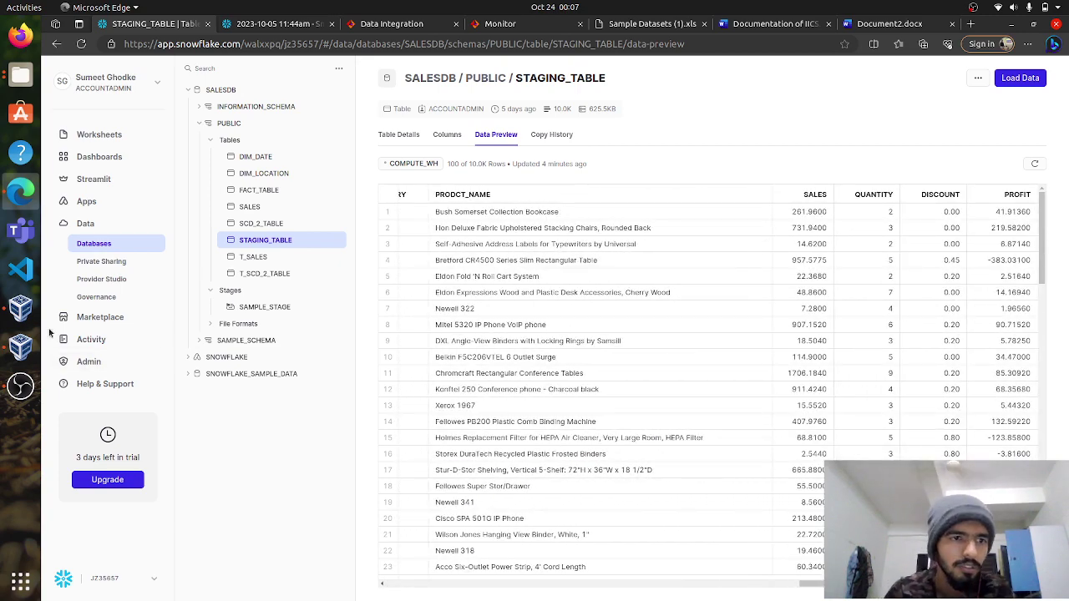
left_click(286, 29)
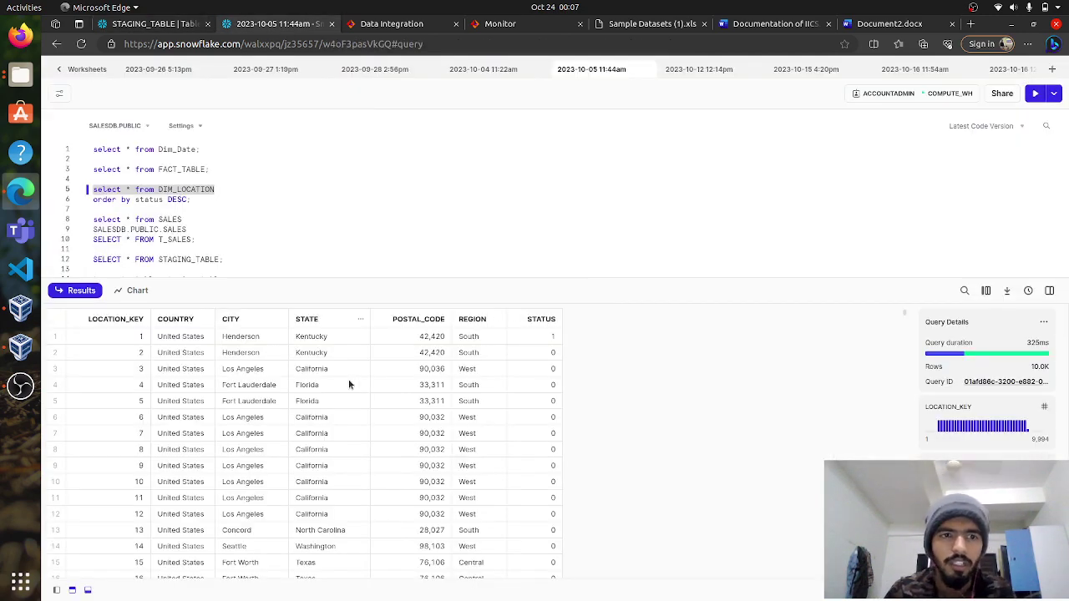
left_click(215, 166)
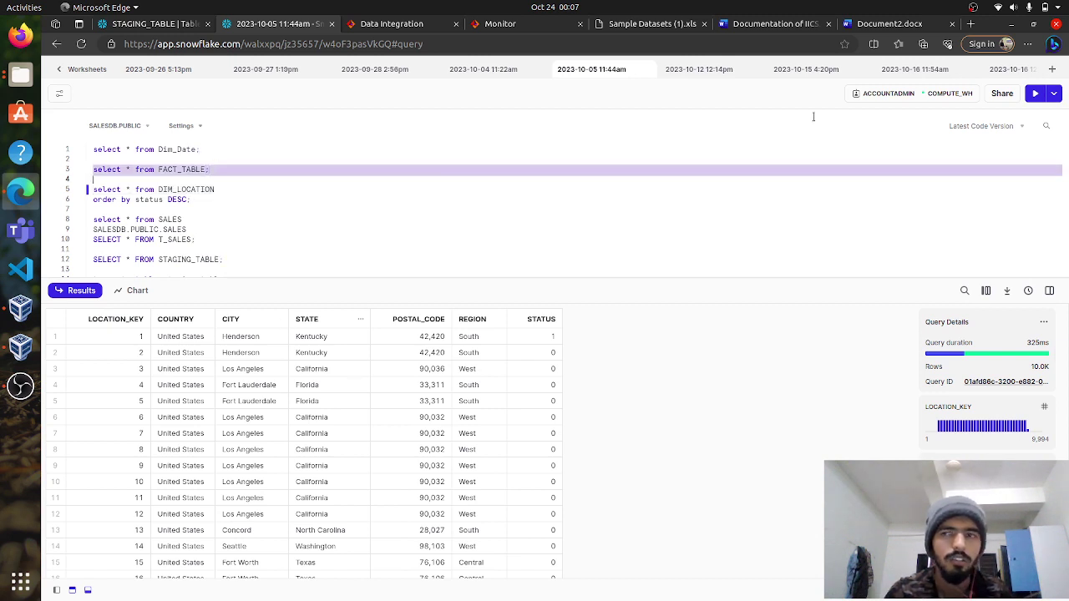
left_click(1043, 96)
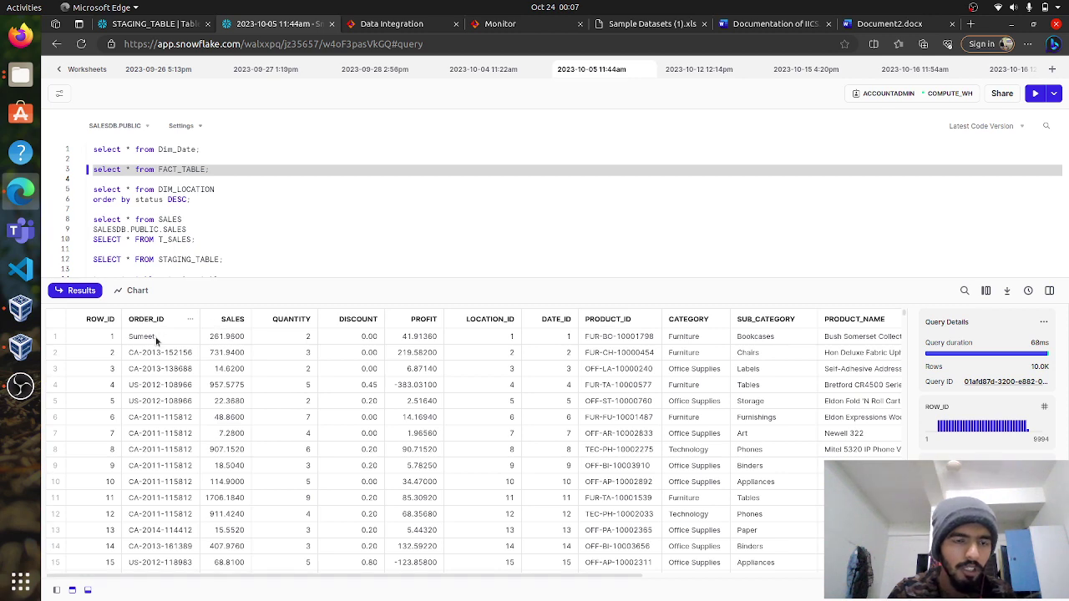
Inspect the first row's STATUS value in the FACT_TABLE query results and return to the first columns
scroll(468, 350, "right", 5)
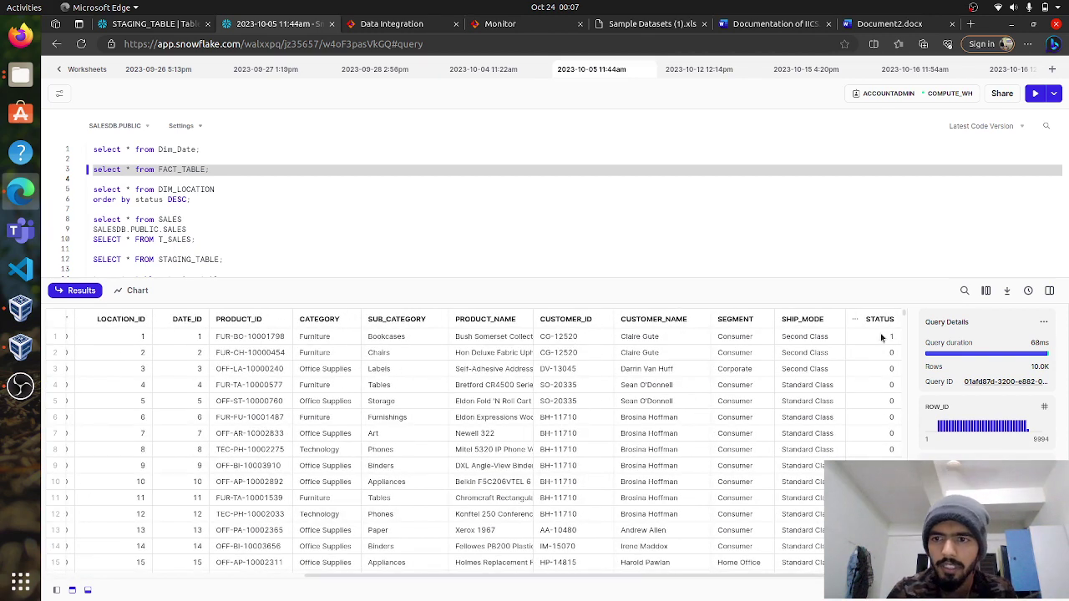
left_click(890, 337)
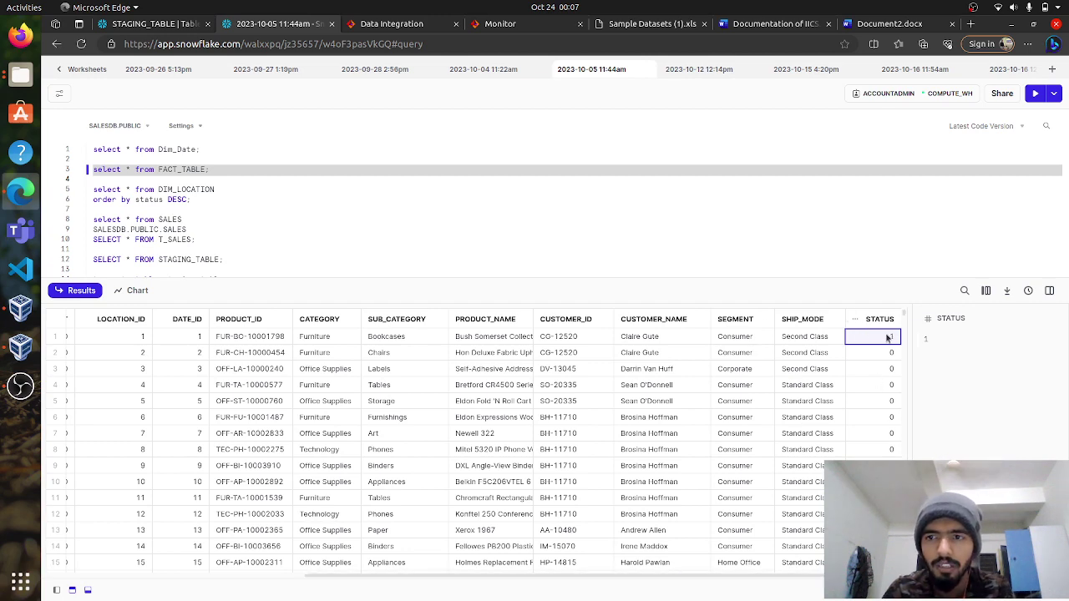
scroll(583, 348, "left", 5)
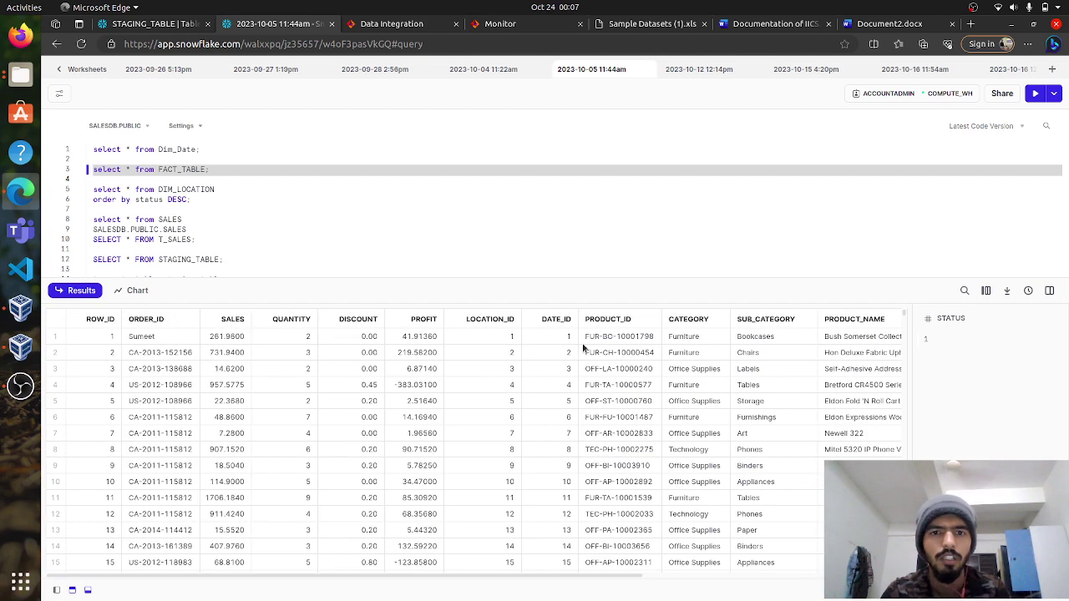
Review the FACT_TABLE results across to STATUS, and select Lookup10 in Informatica's Mapping2 with the design canvas enlarged
scroll(892, 426, "right", 5)
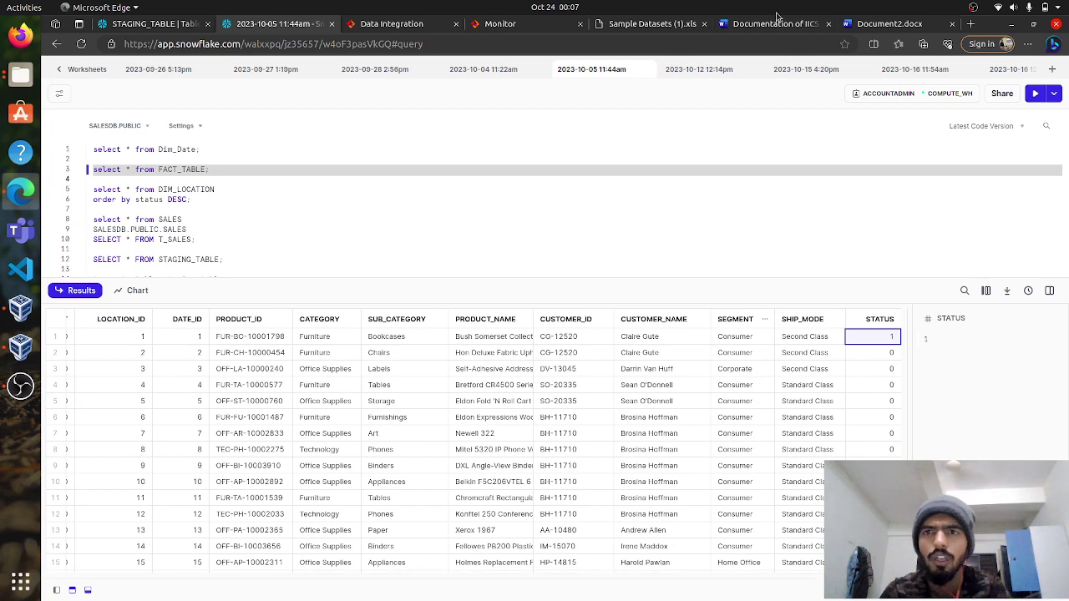
left_click(392, 25)
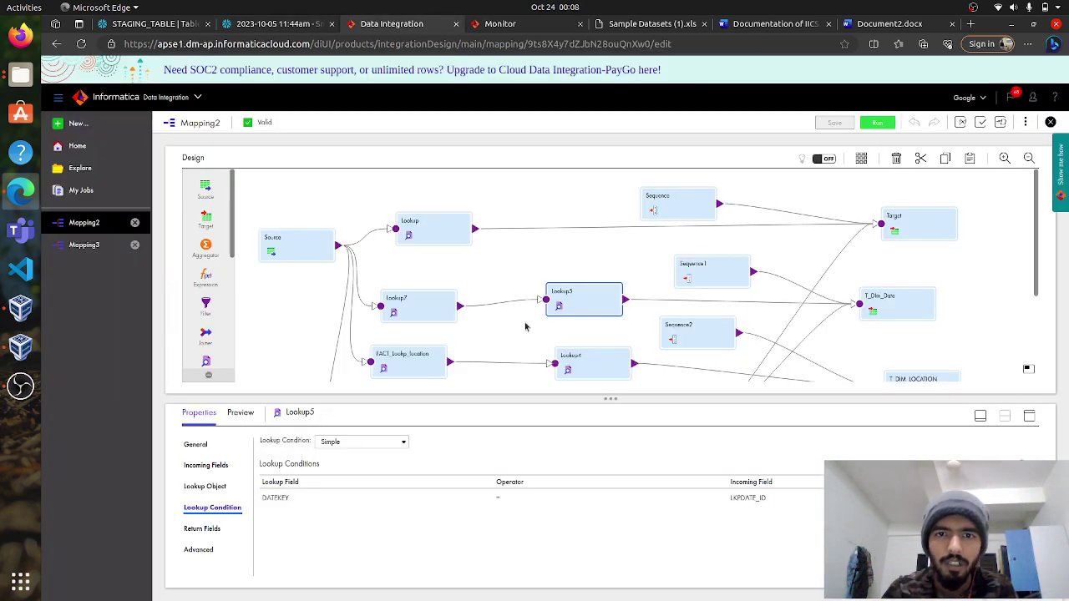
left_click_drag(609, 399, 610, 475)
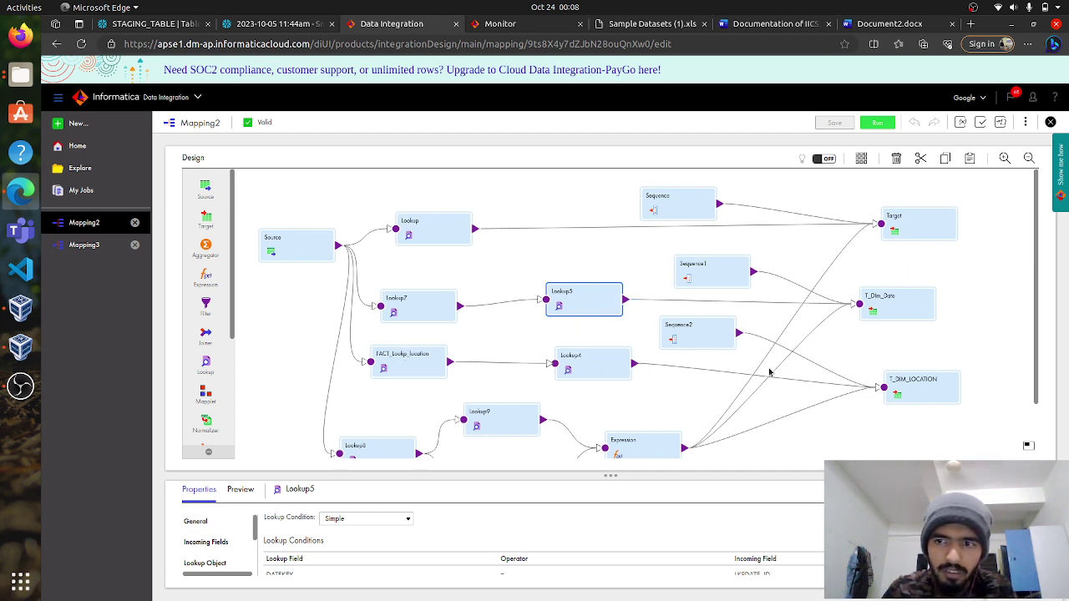
scroll(583, 435, "down", 1)
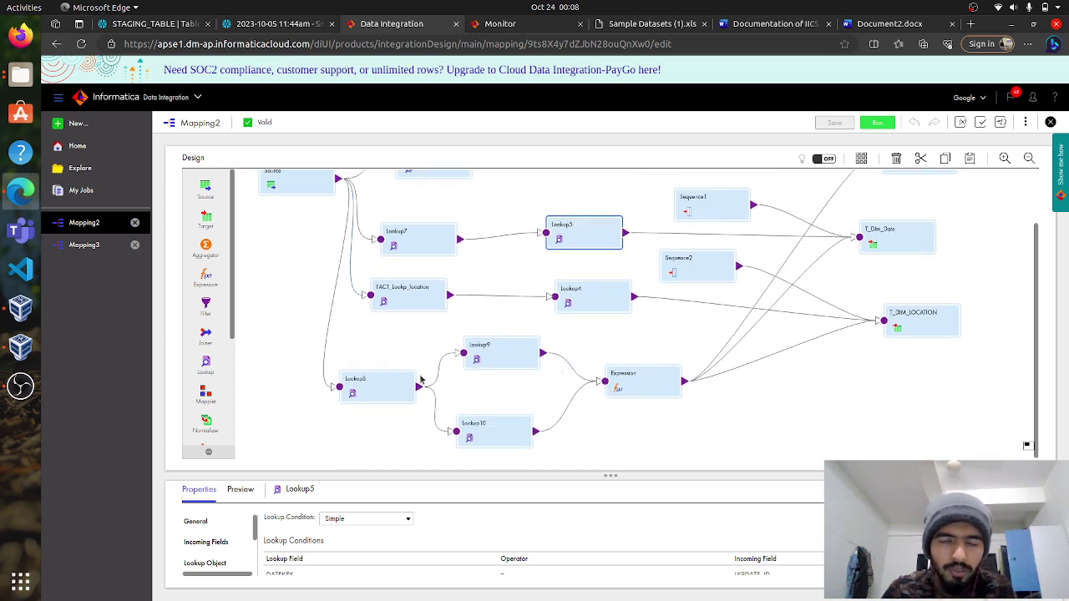
left_click(490, 444)
Revisit the STATUS column in the Snowflake results, and select Lookup8 in Informatica's Mapping2 to trace its place in the flow
left_click(274, 25)
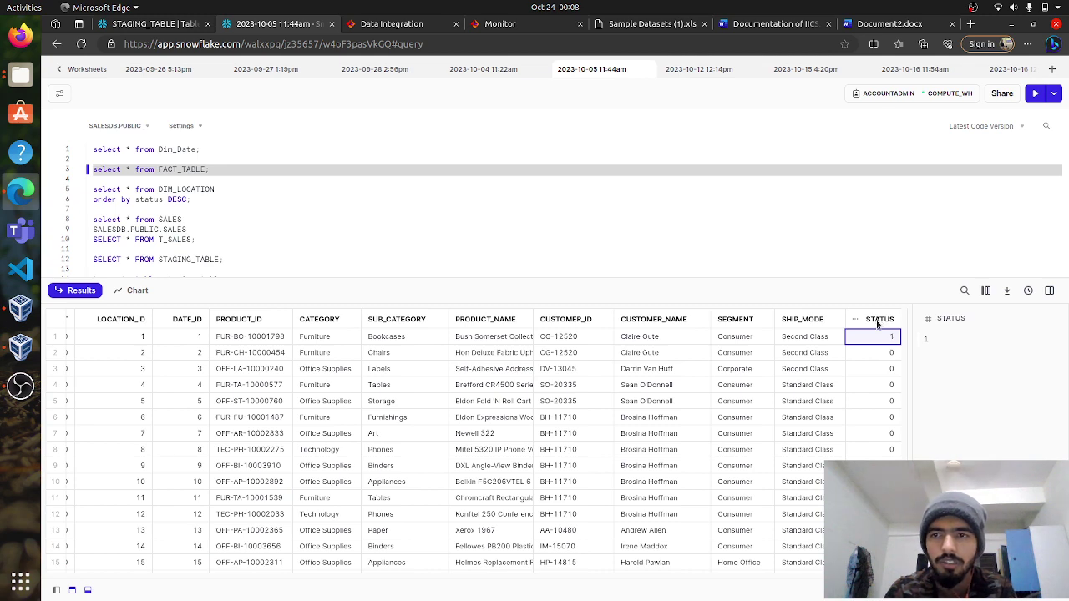
key("ctrl+a")
left_click(380, 25)
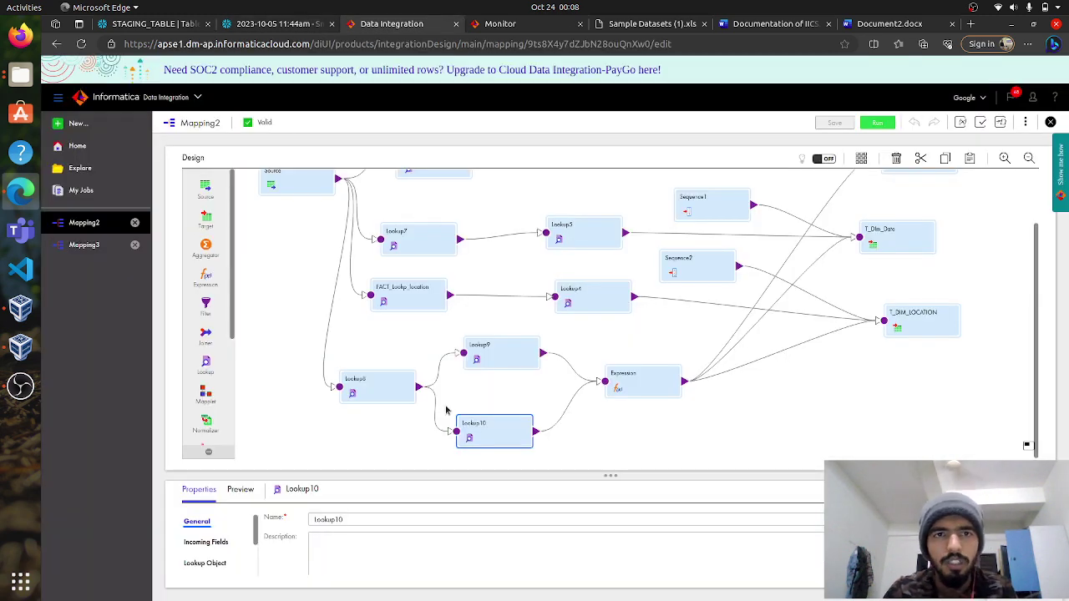
left_click(371, 385)
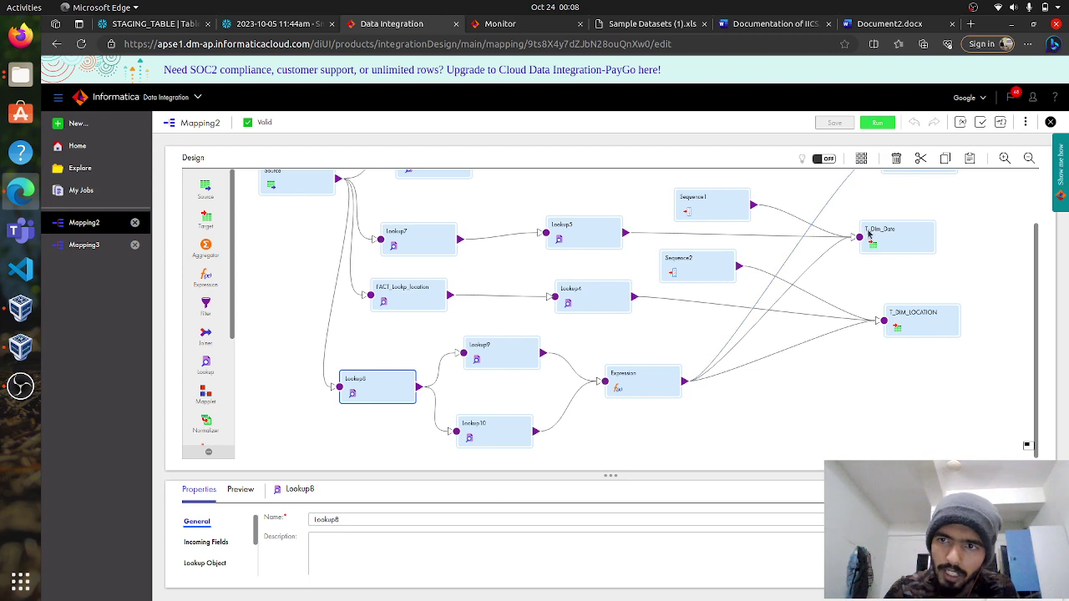
scroll(885, 230, "up", 2)
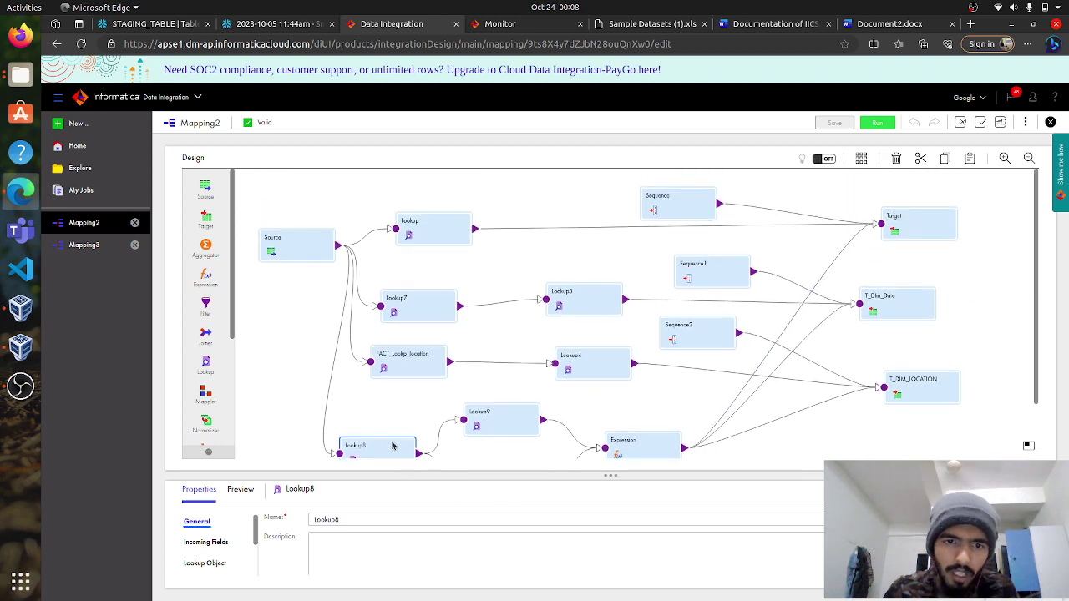
scroll(416, 455, "down", 2)
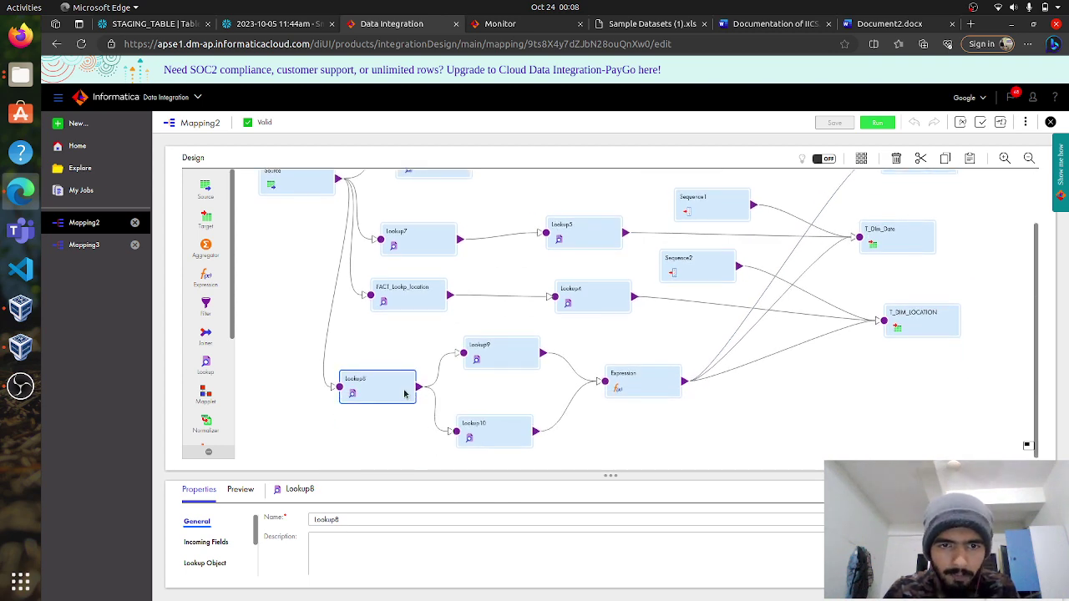
Select the Lookup9 transformation and display its lookup object details in an enlarged properties area
left_click(492, 353)
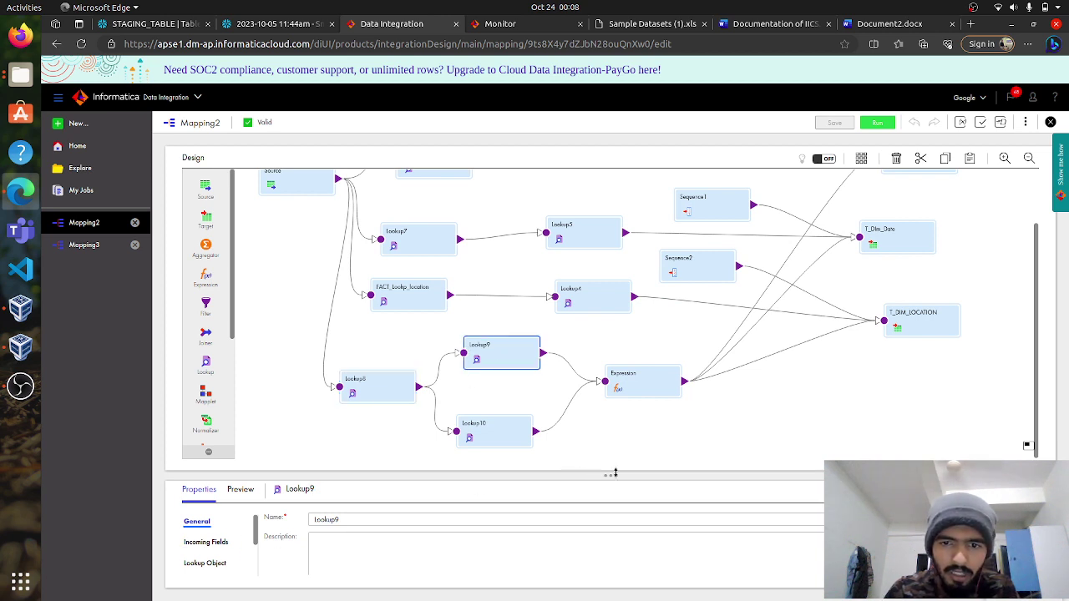
left_click_drag(618, 462, 619, 414)
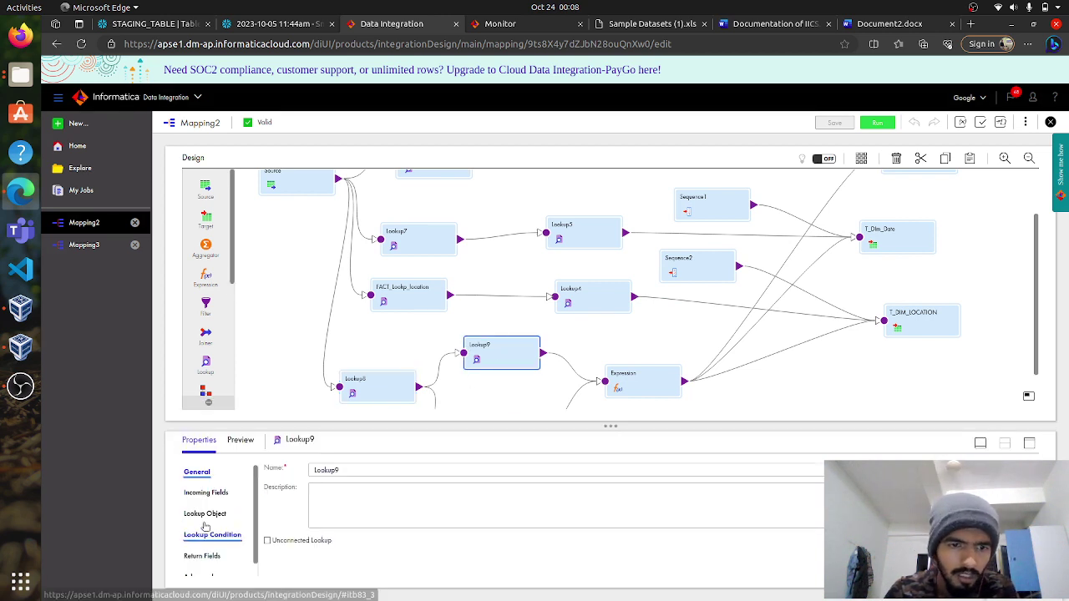
left_click(209, 534)
left_click(205, 513)
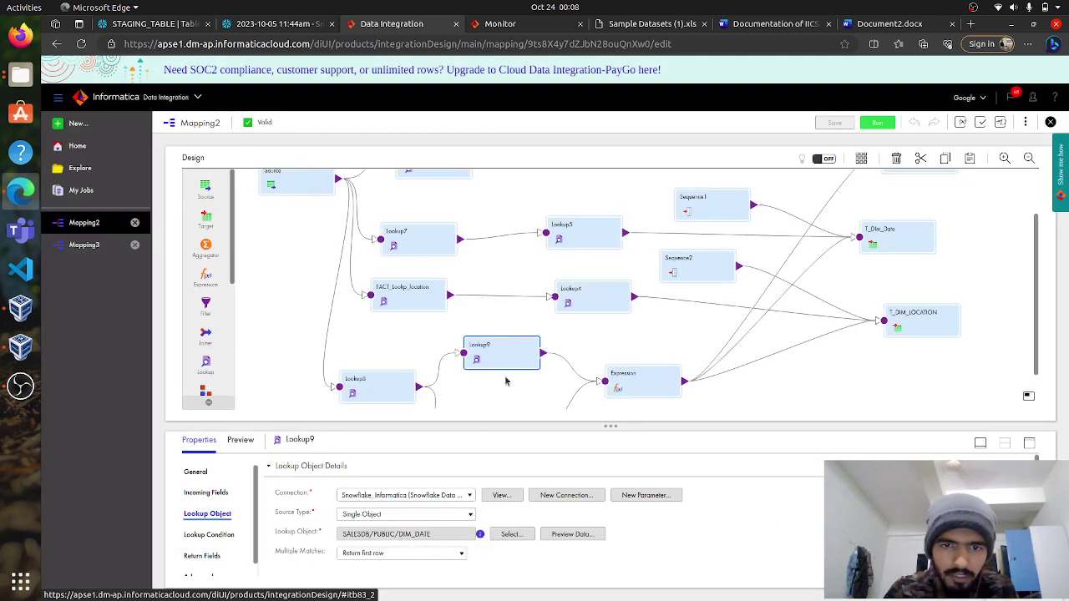
Select the Expression transformation fed by Lookup9 and Lookup10, and display its list of expressions
scroll(508, 372, "down", 1)
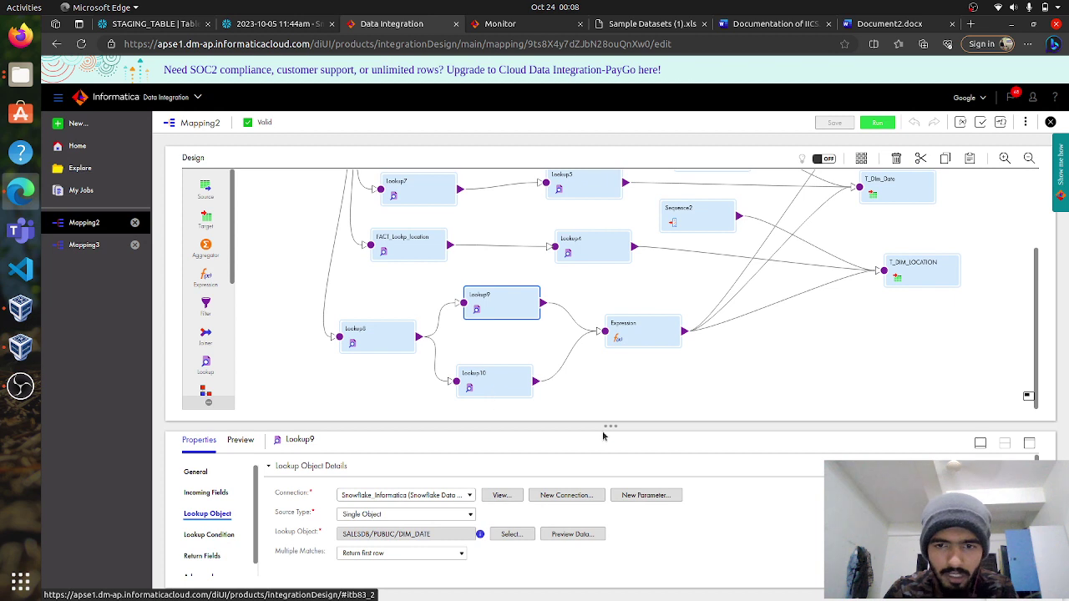
left_click(630, 343)
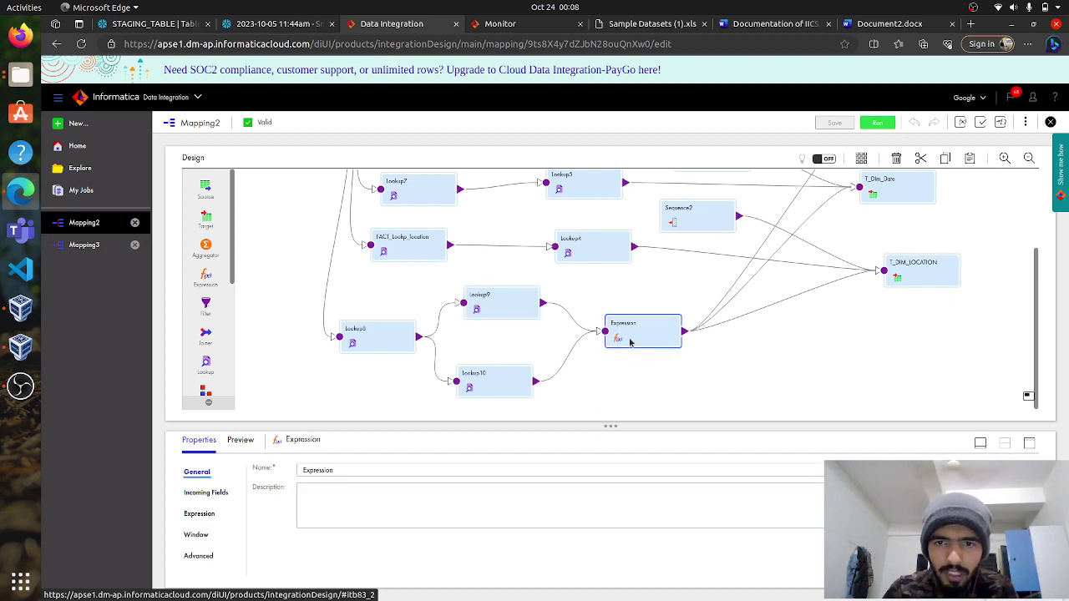
left_click_drag(610, 427, 611, 375)
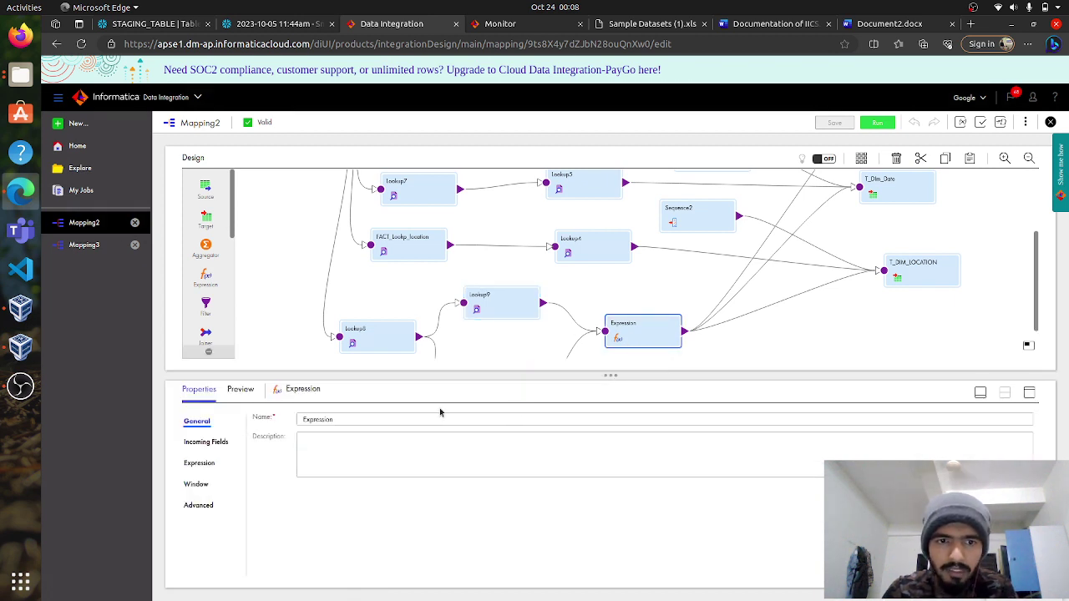
left_click(203, 463)
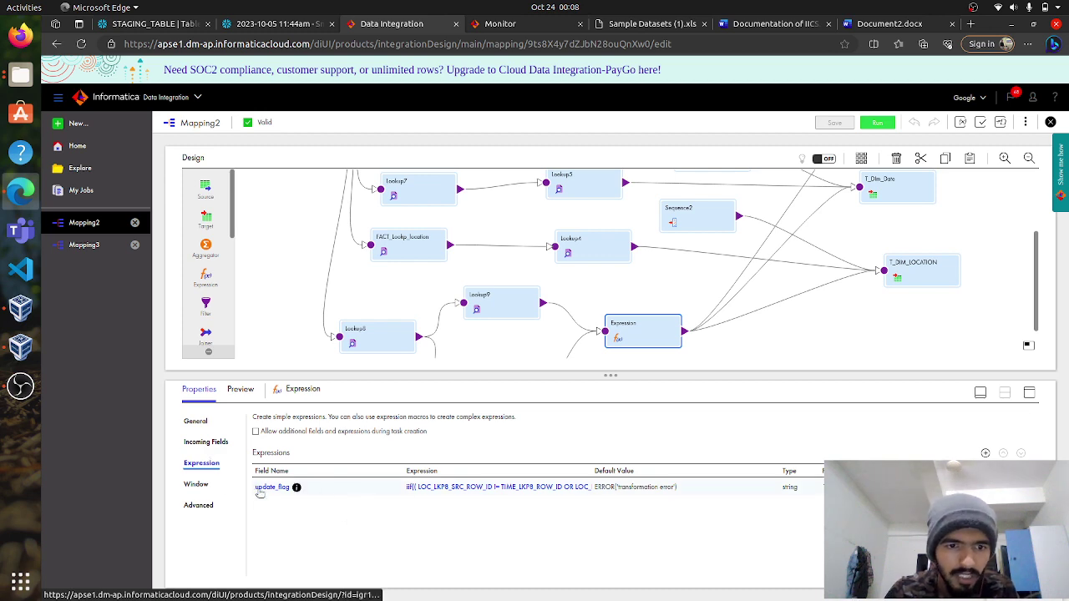
Examine the full update_flag field expression through its last line, and close it without changes
left_click(458, 488)
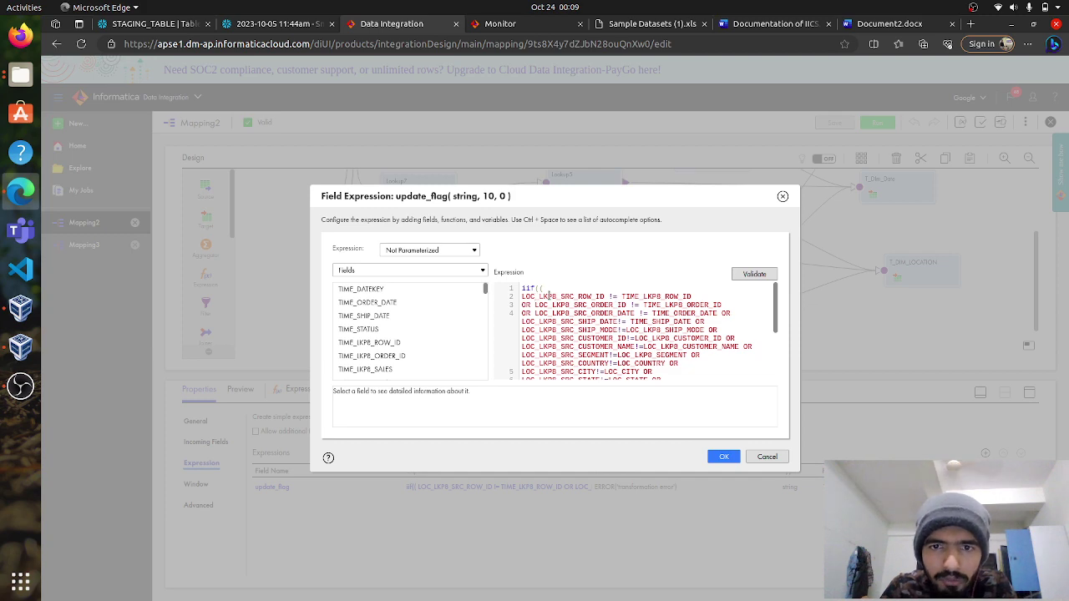
left_click_drag(551, 295, 593, 296)
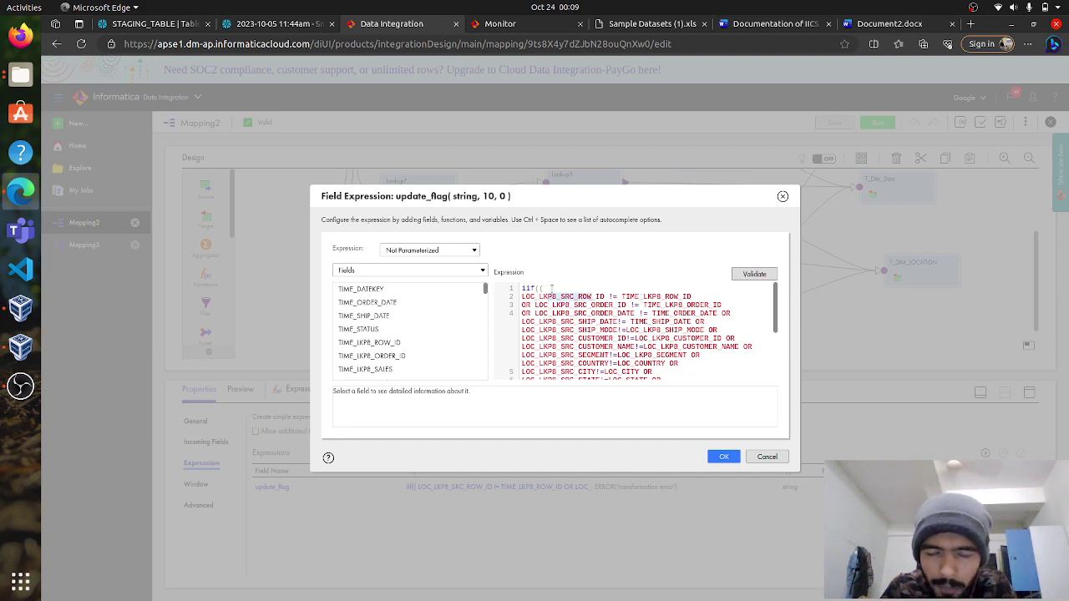
left_click(783, 198)
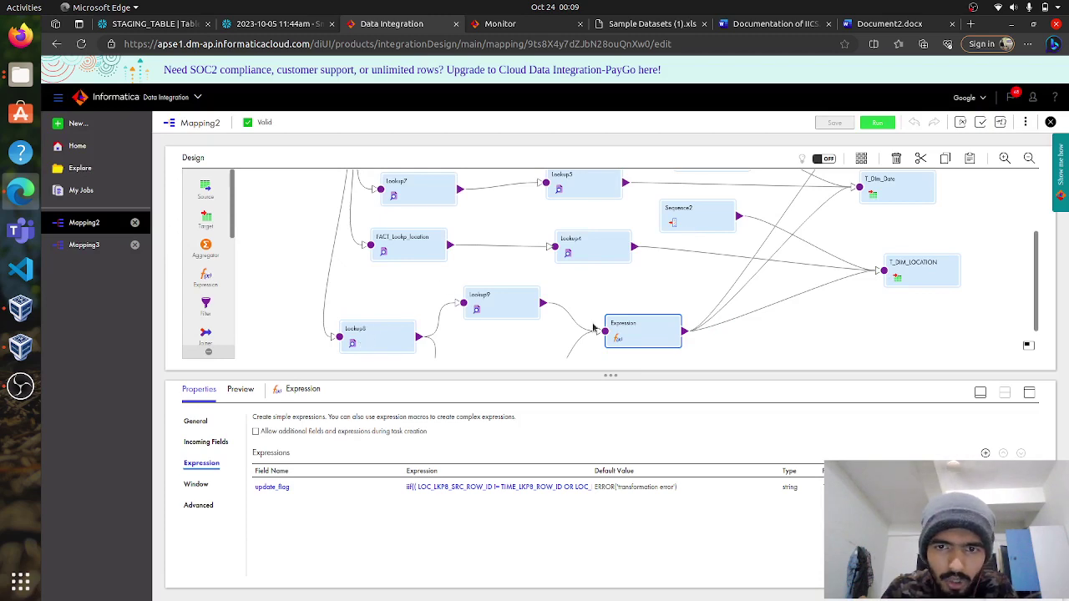
left_click(533, 487)
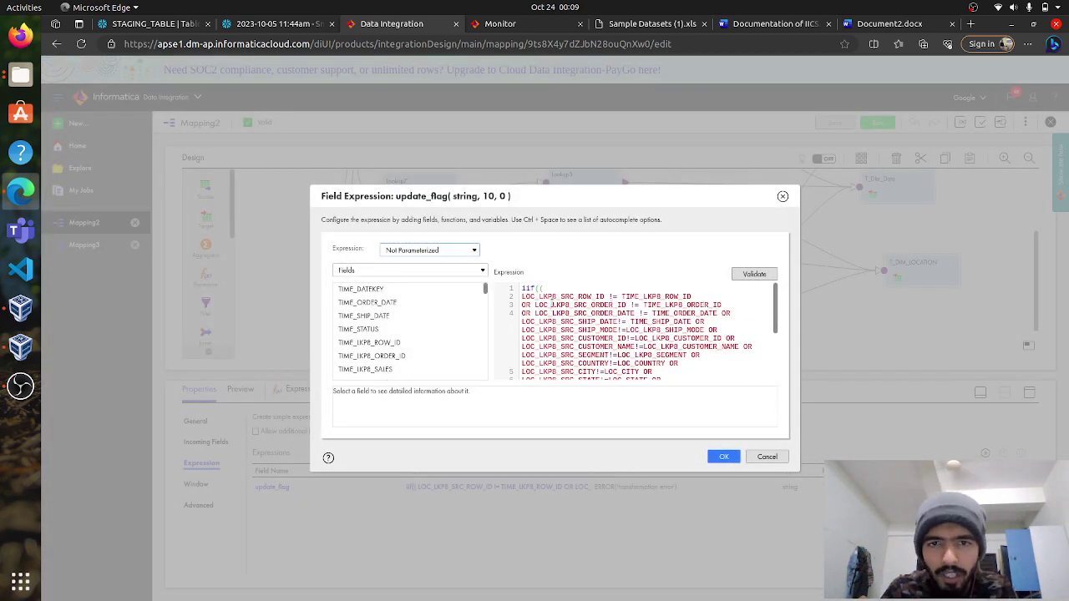
scroll(552, 305, "down", 3)
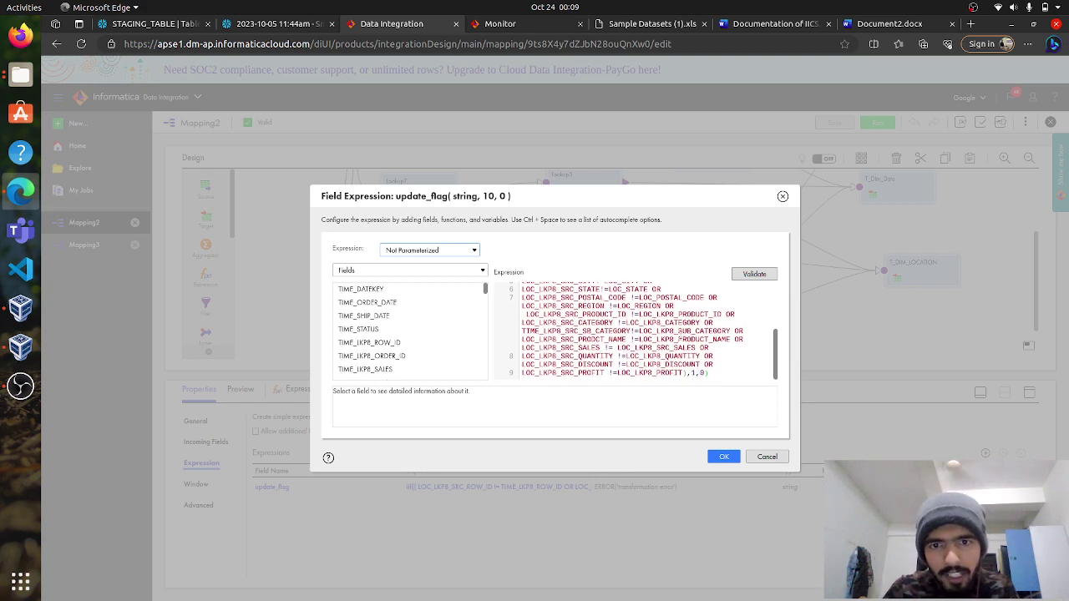
left_click(767, 457)
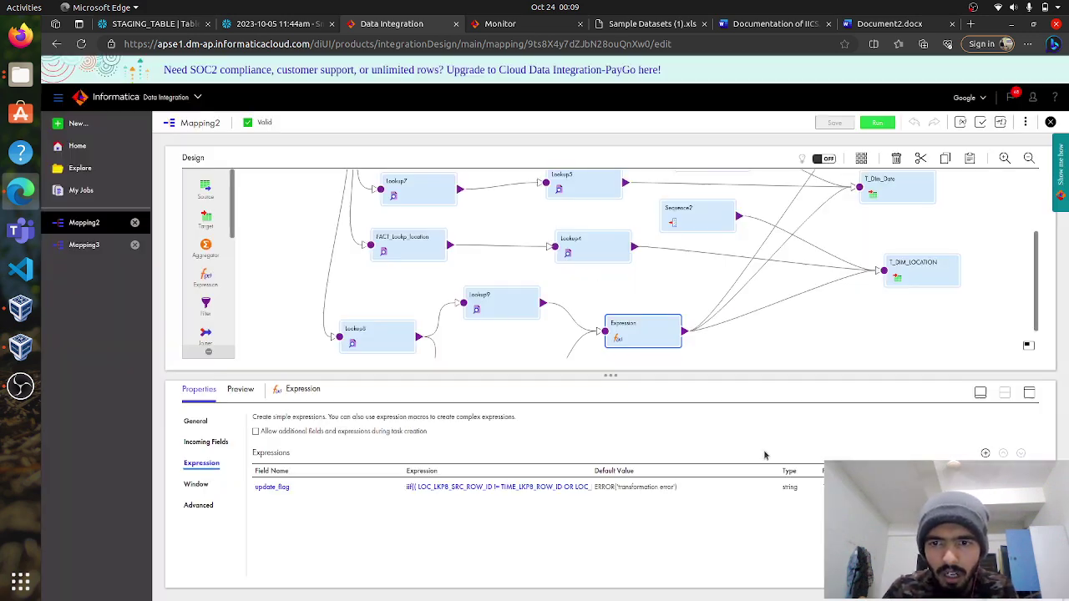
Switch to the Snowflake worksheet and compare the FACT_TABLE rows from ORDER_ID across to the STATUS column
left_click(279, 24)
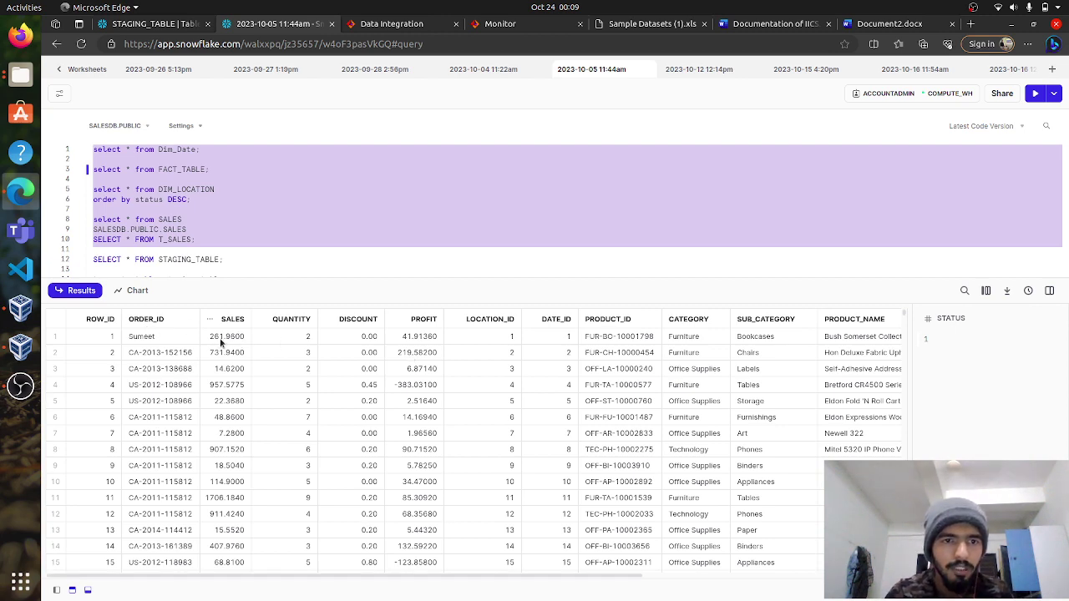
scroll(654, 343, "right", 5)
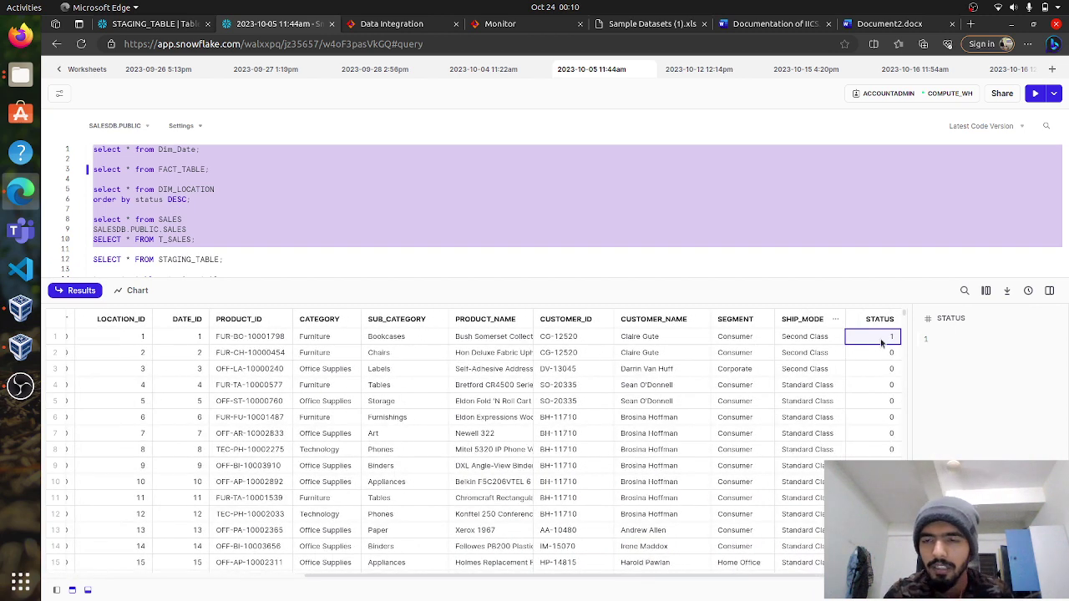
scroll(292, 368, "left", 5)
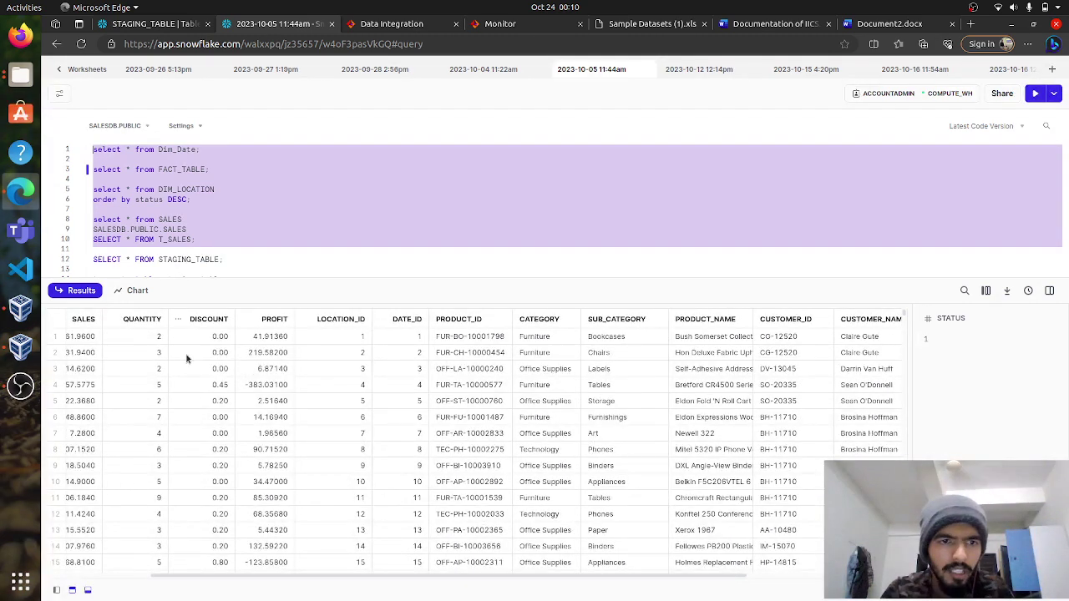
scroll(187, 359, "left", 2)
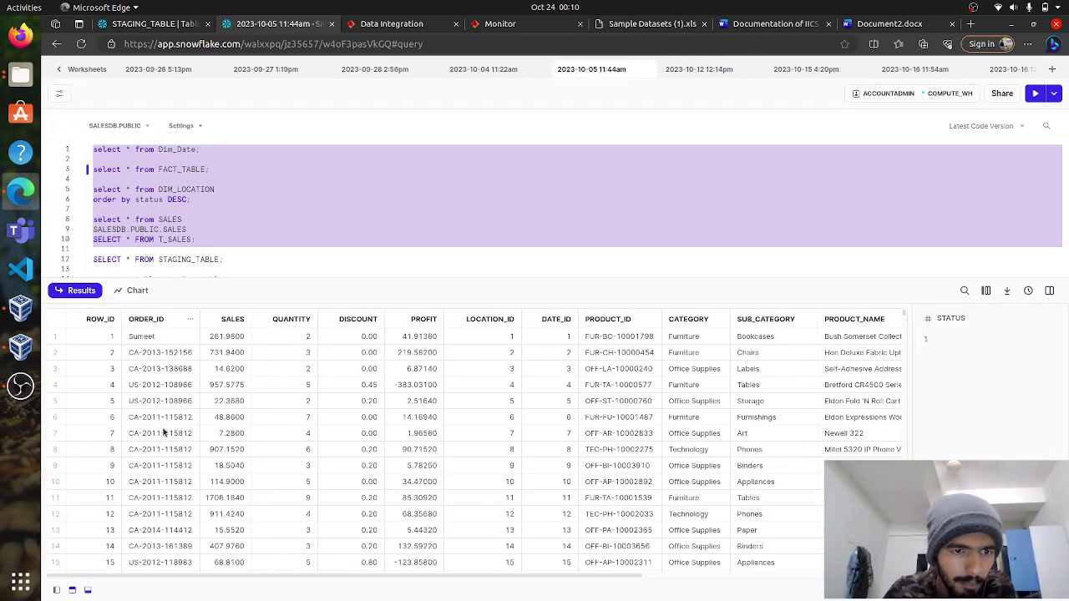
scroll(800, 414, "right", 7)
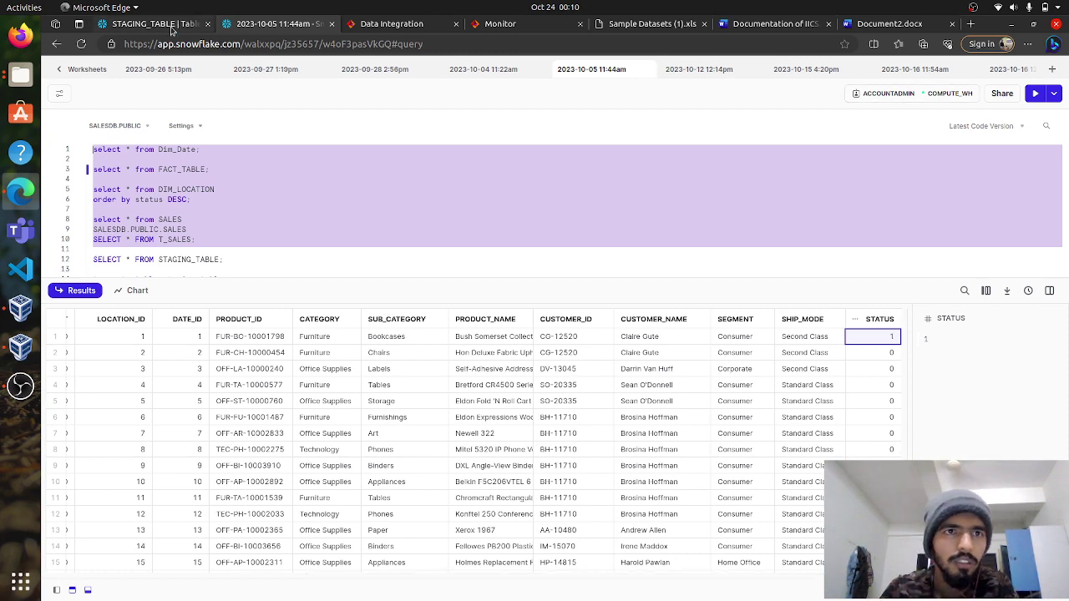
View the running jobs in Informatica Monitor, and return to Mapping2 with the canvas enlarged to show the whole flow
left_click(393, 24)
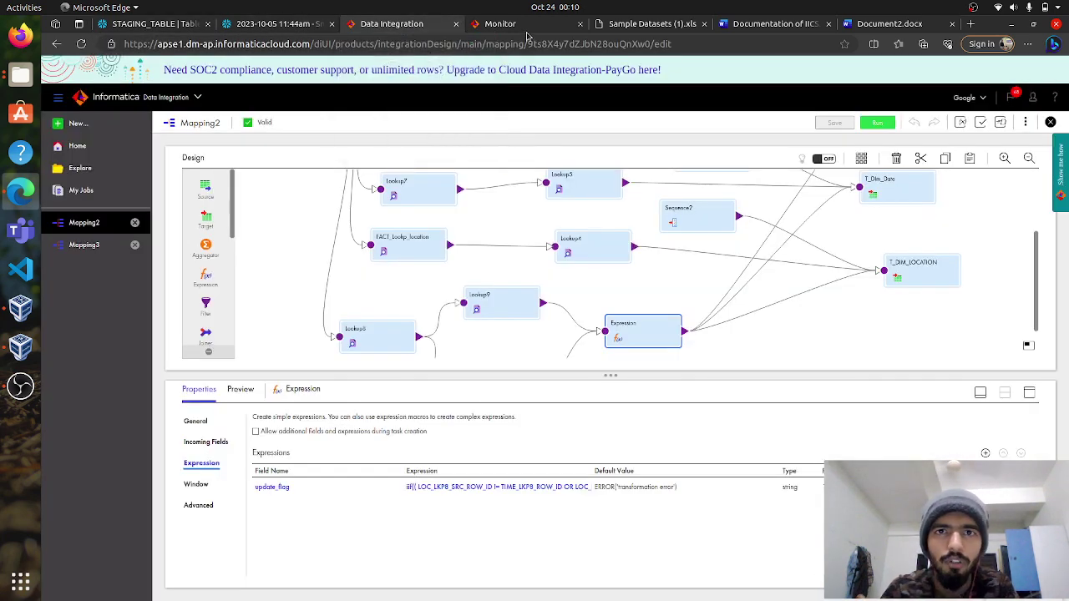
left_click(535, 30)
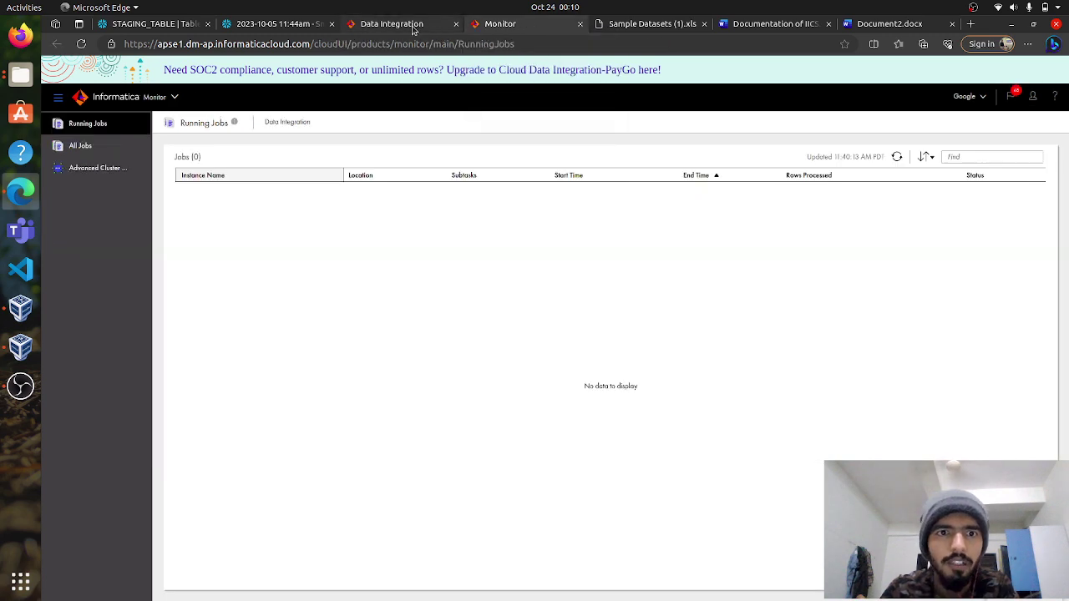
left_click(412, 30)
left_click_drag(612, 377, 611, 537)
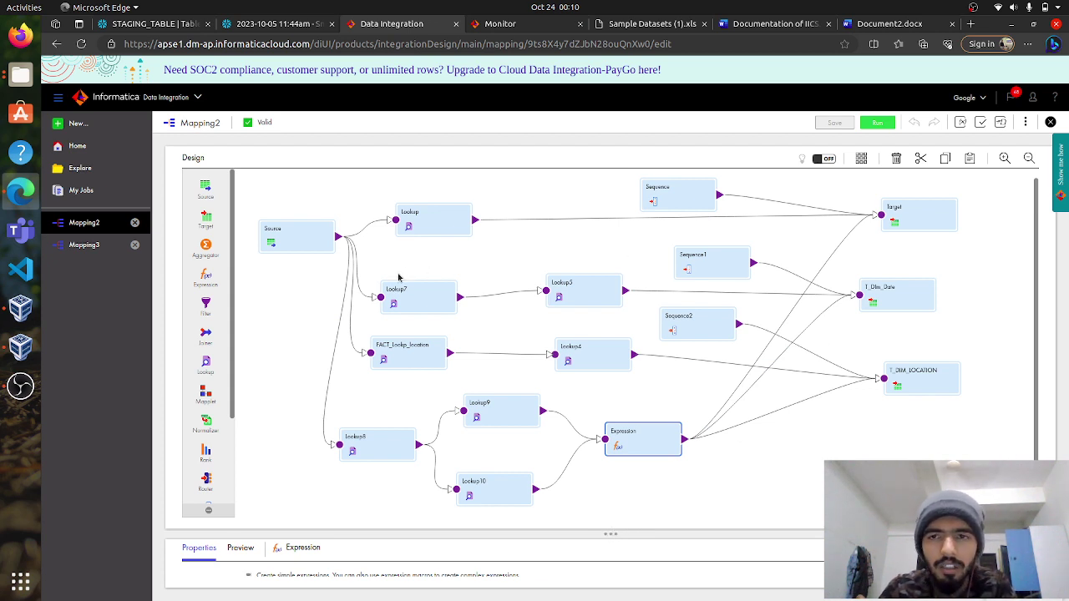
In the Snowflake worksheet, enlarge the editor and place the cursor in the UPDATE STAGING_TABLE statement that sets ORDER_ID where ROW_ID=1
left_click(286, 24)
scroll(352, 218, "down", 6)
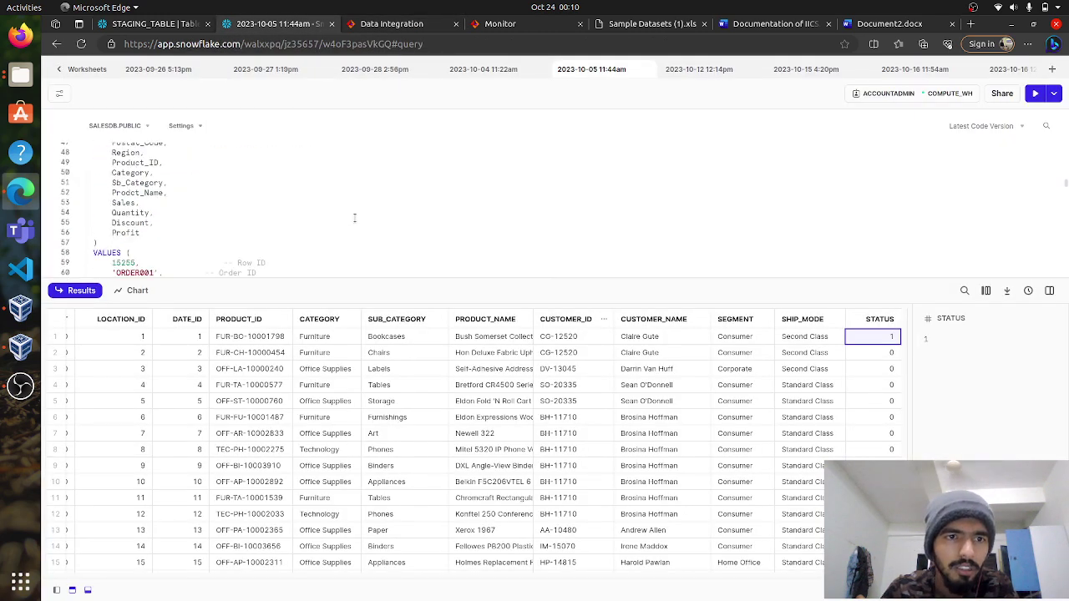
scroll(354, 218, "down", 10)
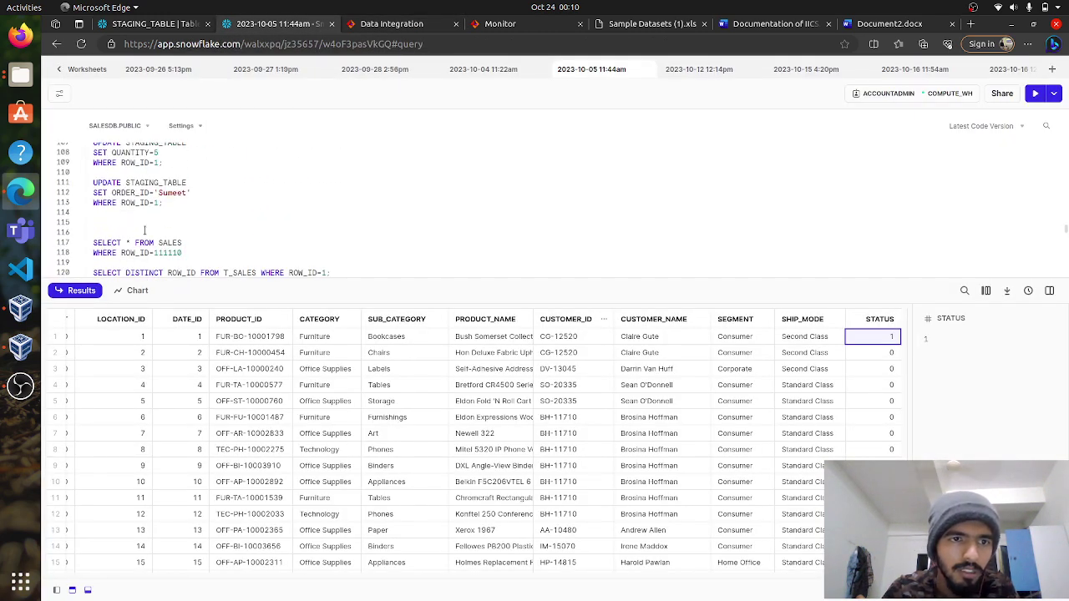
left_click_drag(301, 304, 301, 449)
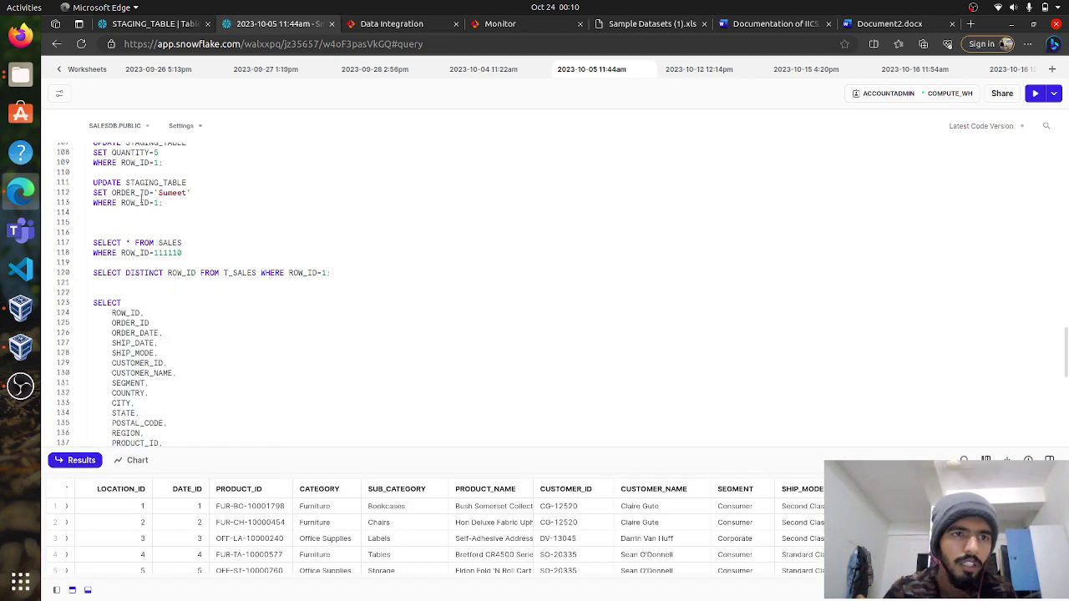
left_click_drag(167, 210, 95, 182)
scroll(190, 214, "up", 3)
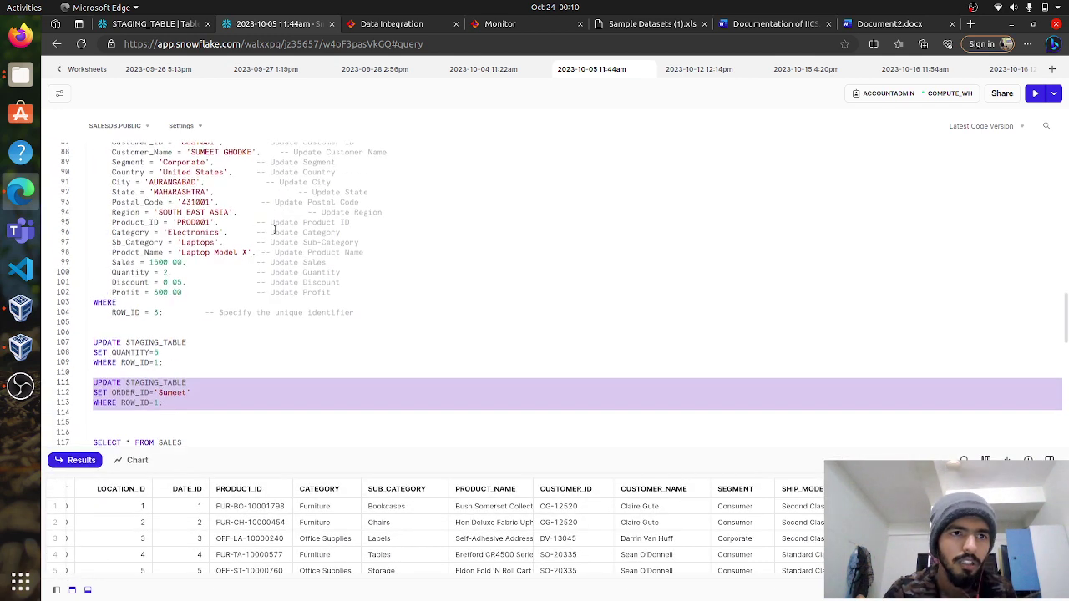
scroll(180, 245, "down", 2)
left_click(204, 259)
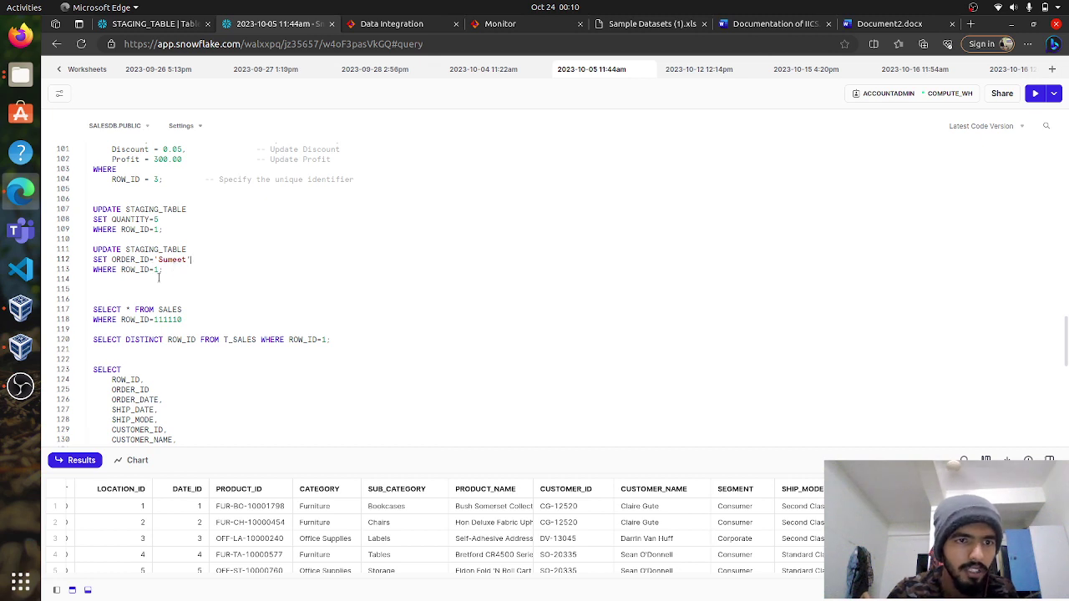
Duplicate the last UPDATE STAGING_TABLE statement below itself, setting ORDER_ID='Lenovo' where ROW_ID=2 in the copy
left_click_drag(173, 276, 79, 244)
key("ctrl+c")
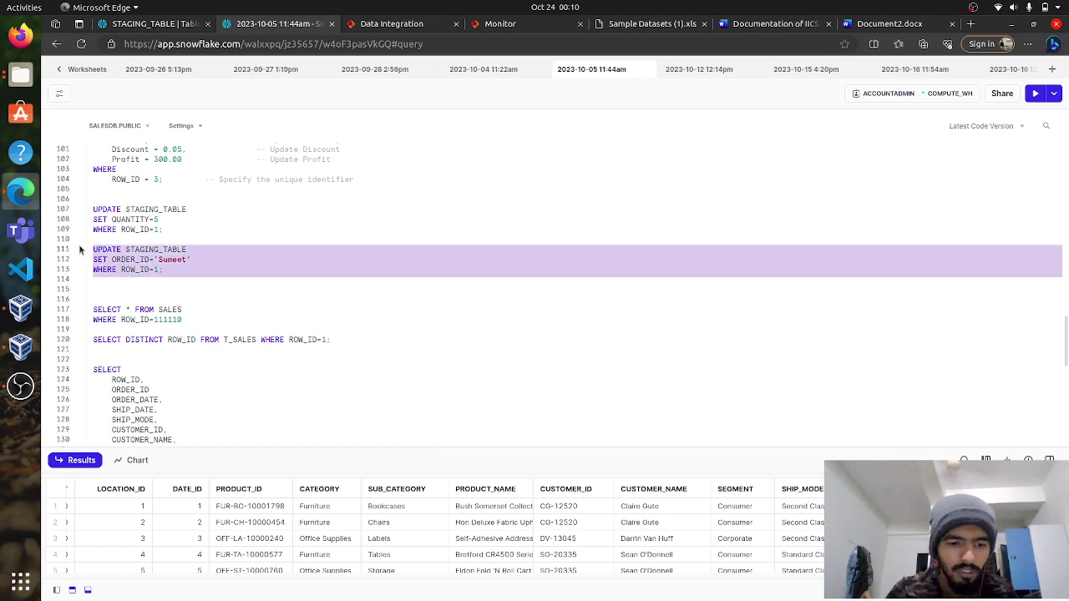
left_click(116, 288)
key("ctrl+v")
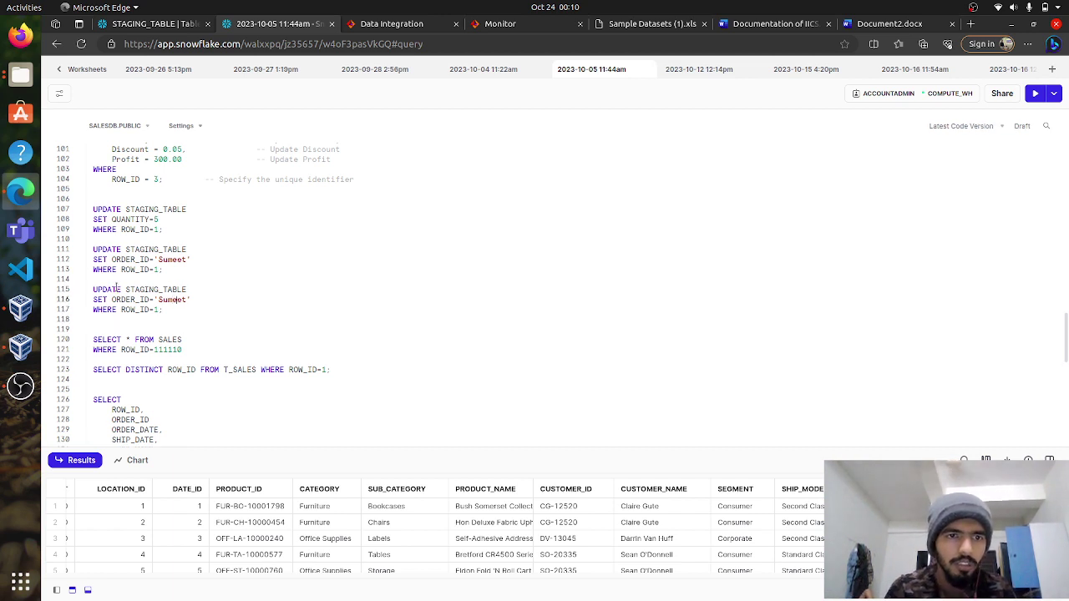
key("ctrl+BackSpace")
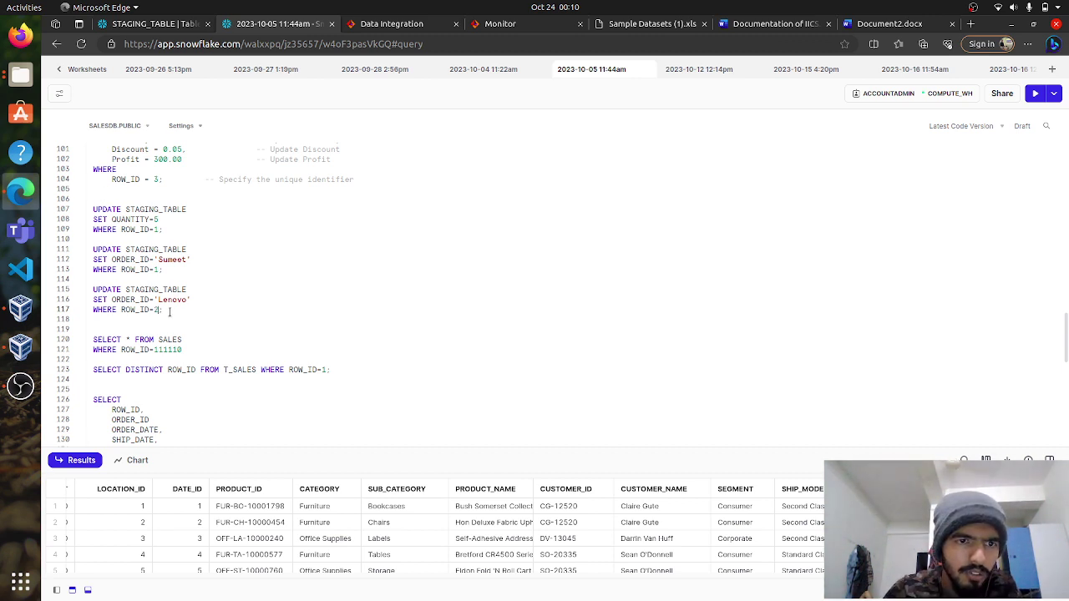
left_click_drag(163, 312, 116, 317)
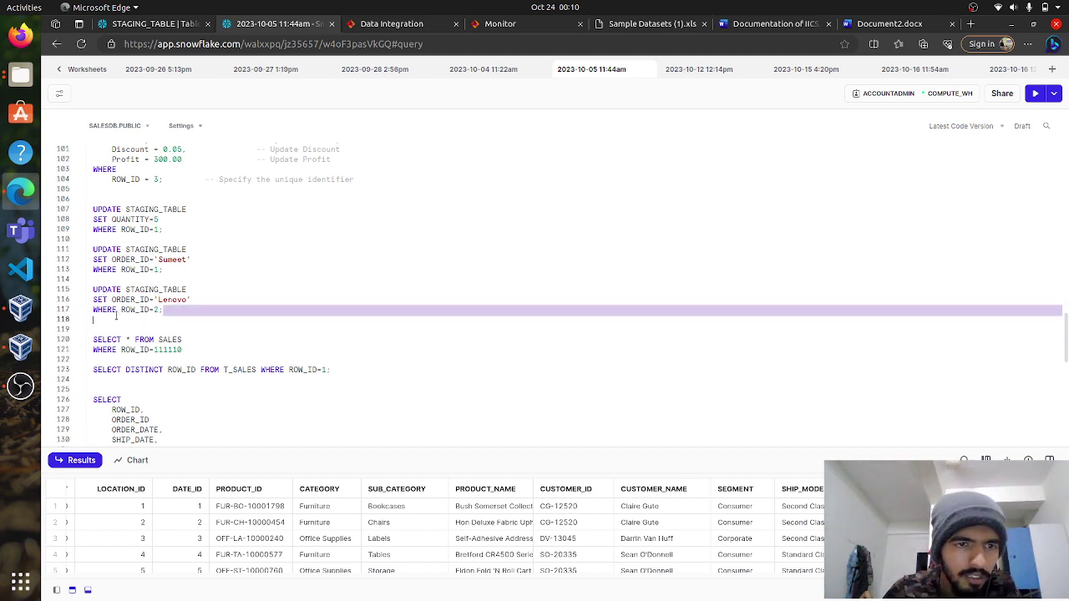
left_click(192, 299)
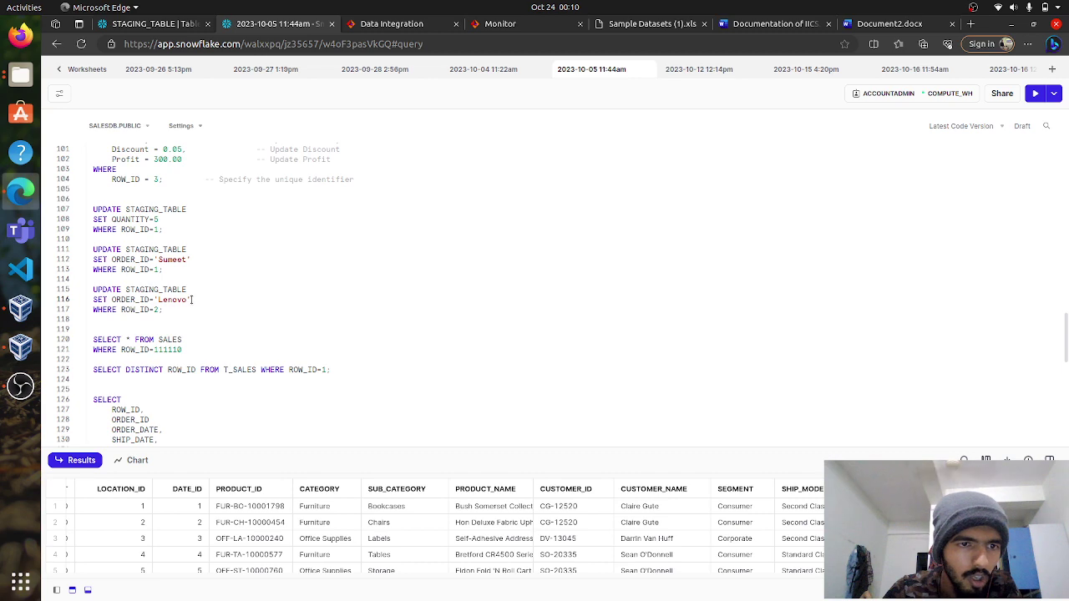
left_click_drag(191, 300, 122, 310)
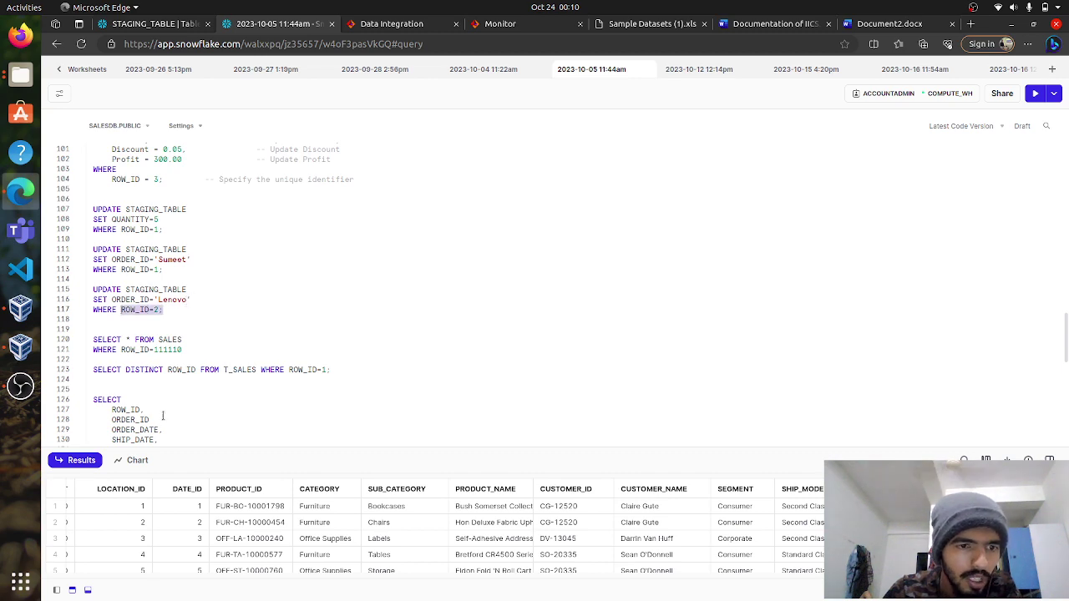
Enlarge the results to show the FACT_TABLE rows from ROW_ID, and run only the UPDATE statement that sets ORDER_ID='Lenovo'
scroll(163, 416, "down", 3)
scroll(394, 511, "left", 5)
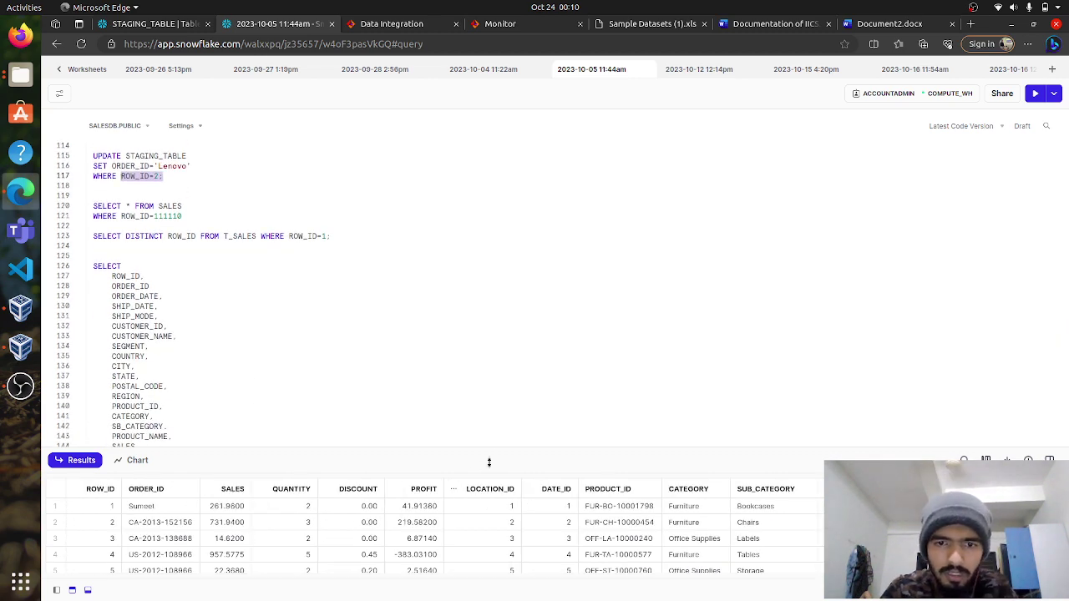
left_click_drag(489, 461, 486, 334)
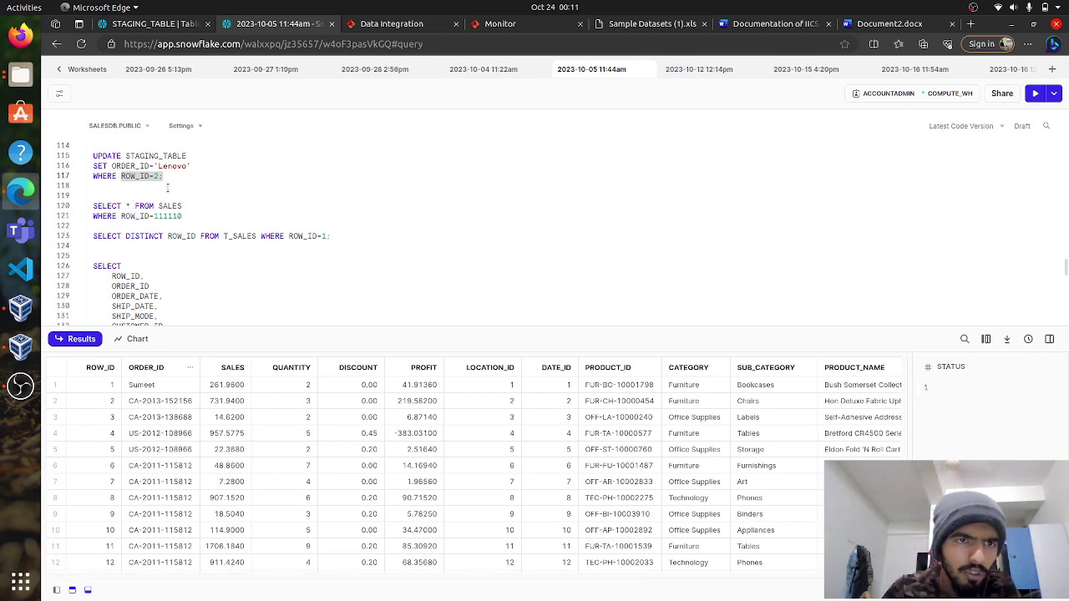
scroll(182, 194, "up", 1)
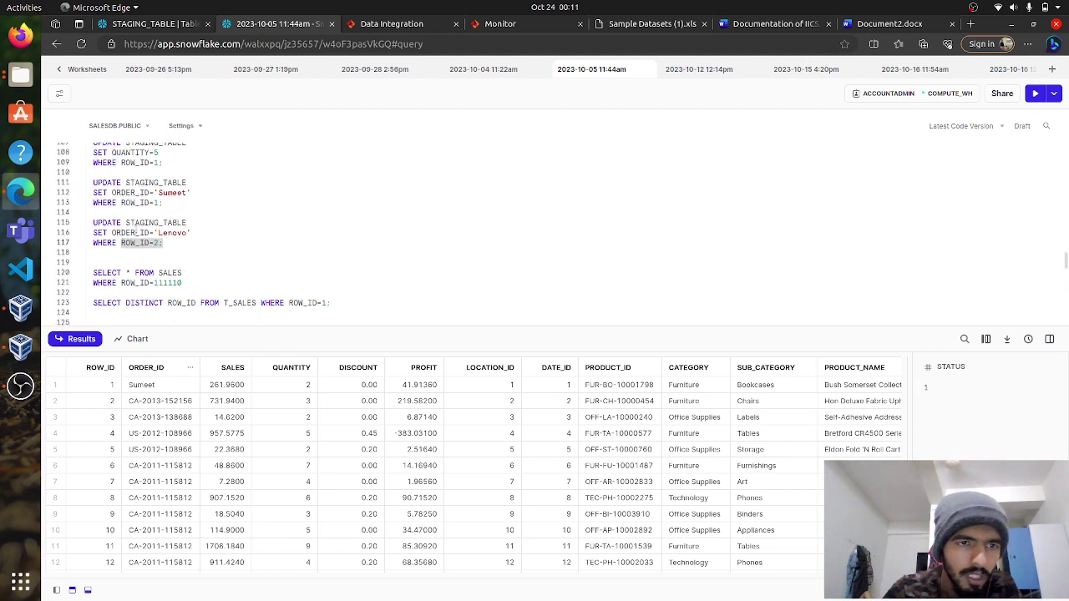
left_click_drag(170, 249, 88, 224)
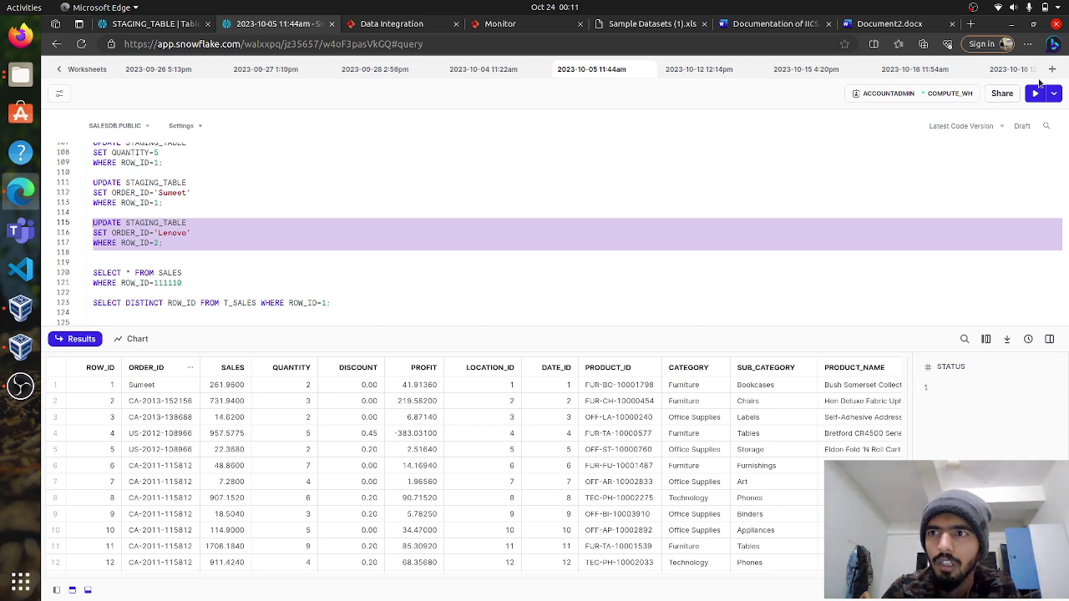
left_click(1036, 93)
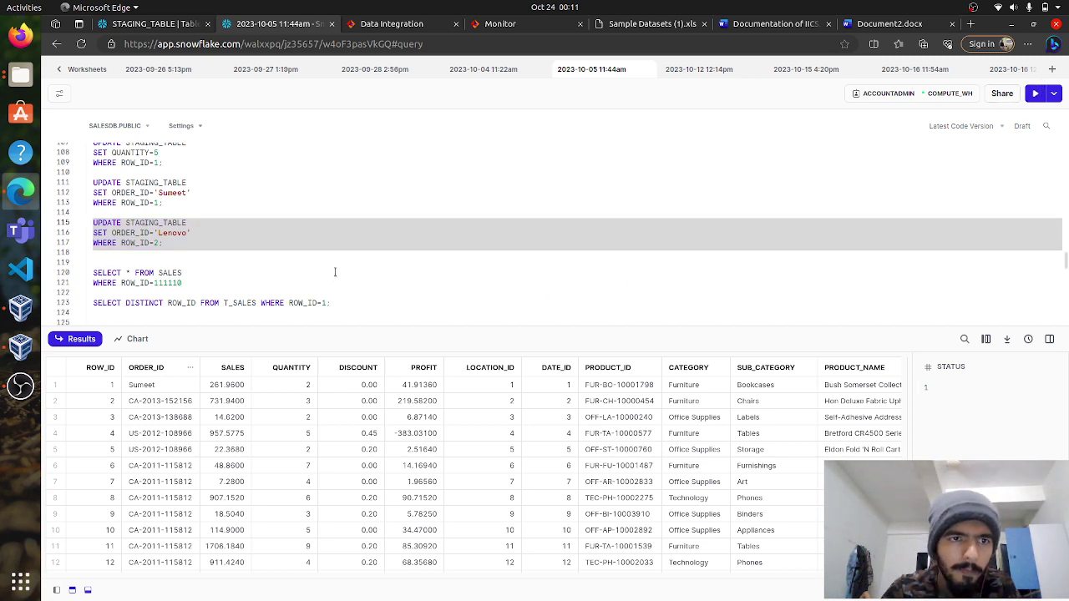
left_click(1035, 92)
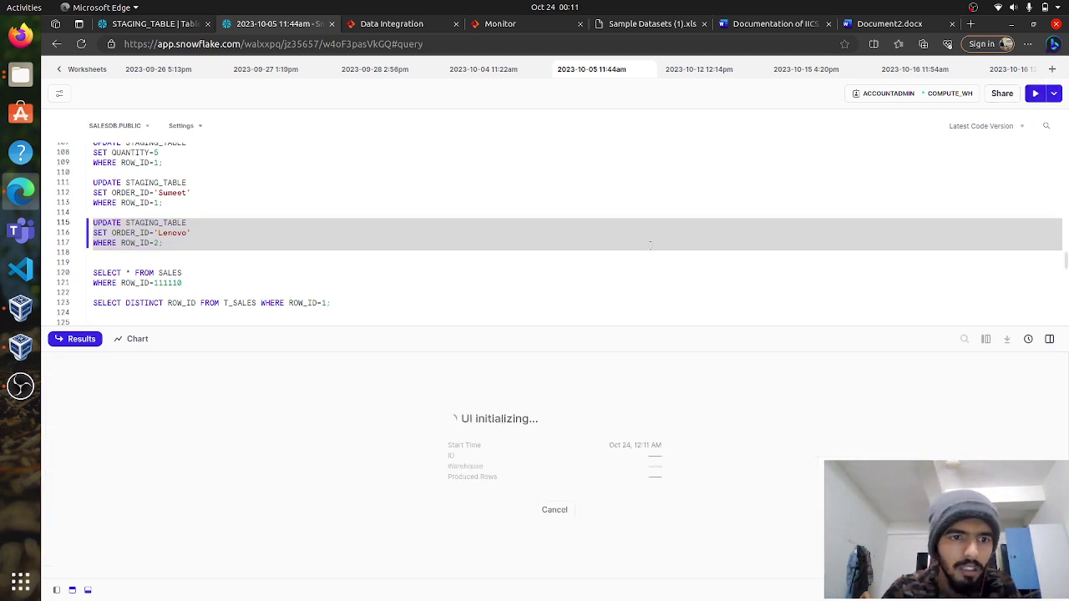
Run SELECT * FROM STAGING_TABLE and check the ORDER_ID of the row with ROW_ID 2 in the enlarged results
scroll(194, 243, "up", 5)
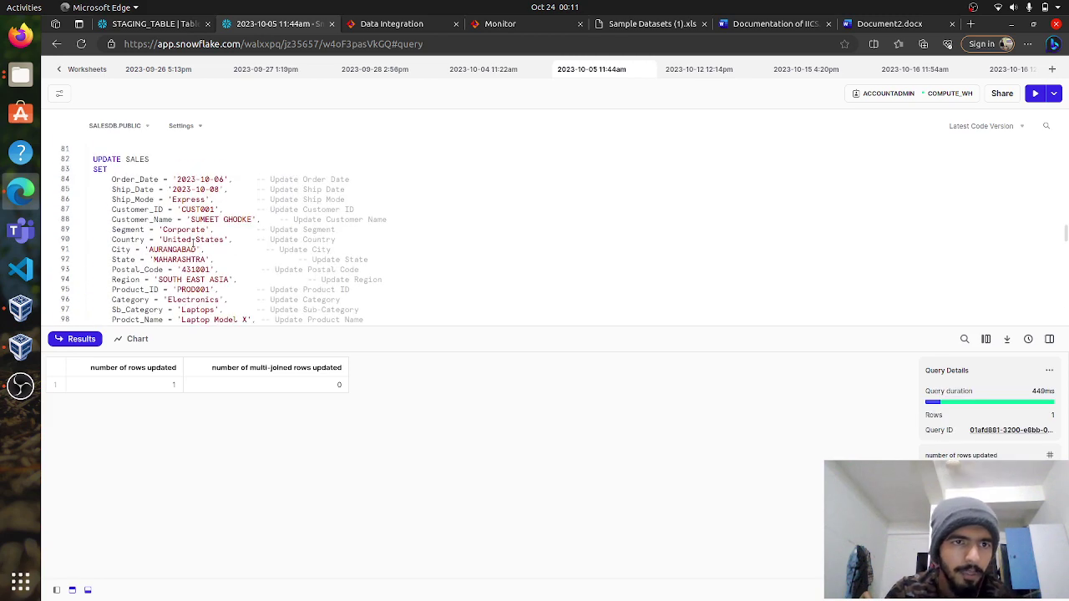
scroll(194, 243, "down", 4)
scroll(167, 238, "up", 20)
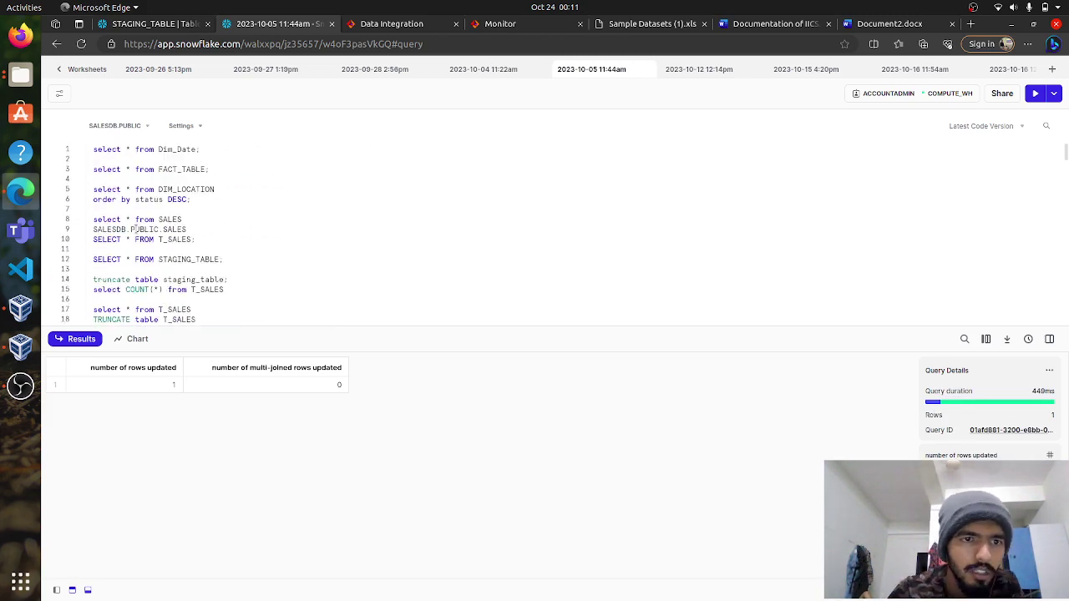
left_click_drag(224, 260, 91, 256)
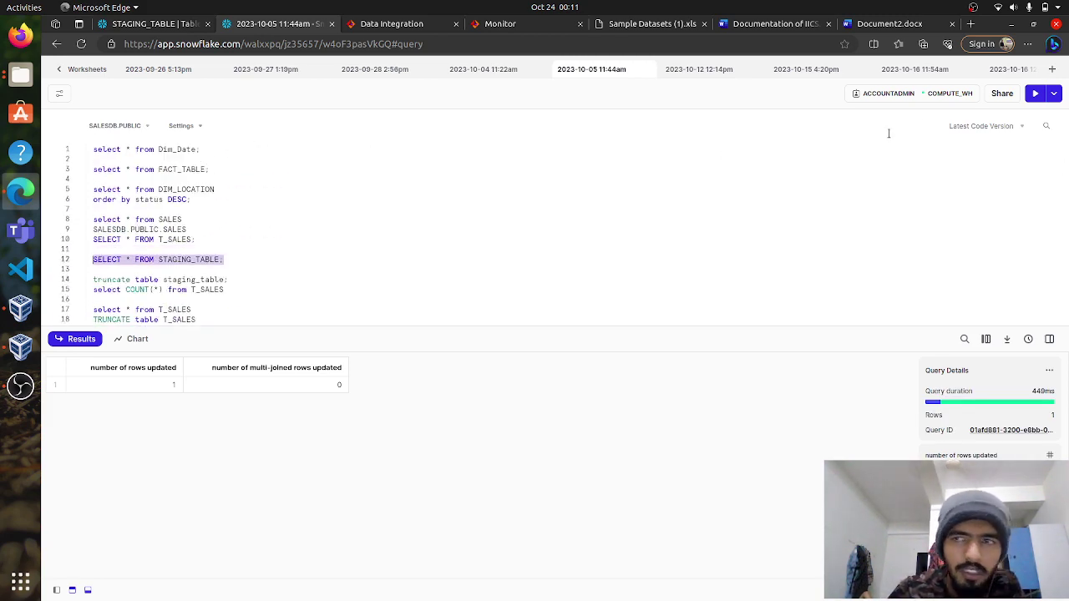
left_click(1035, 92)
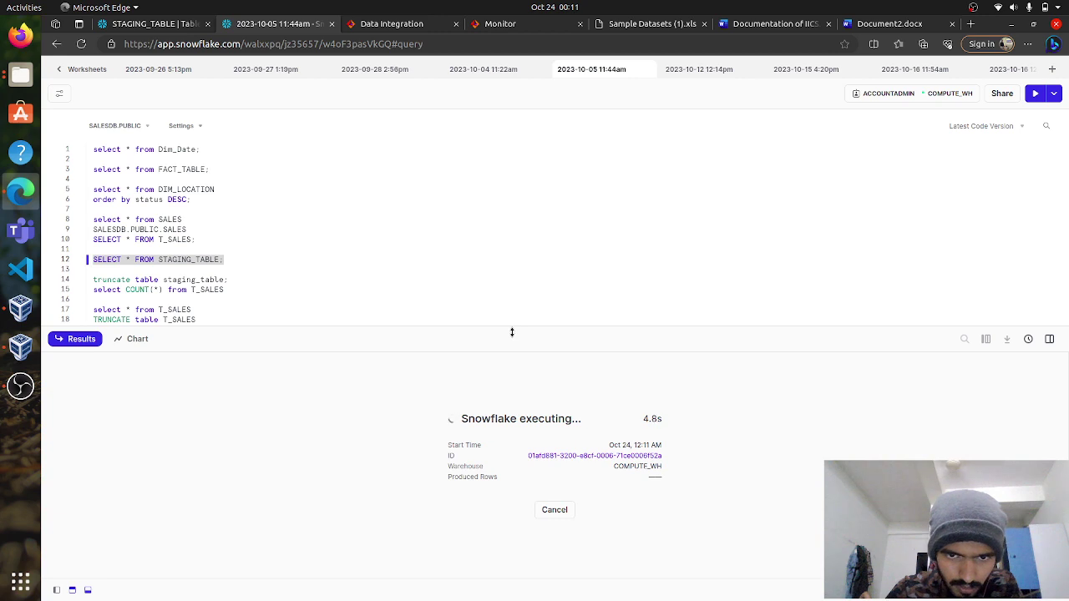
left_click_drag(512, 332, 518, 239)
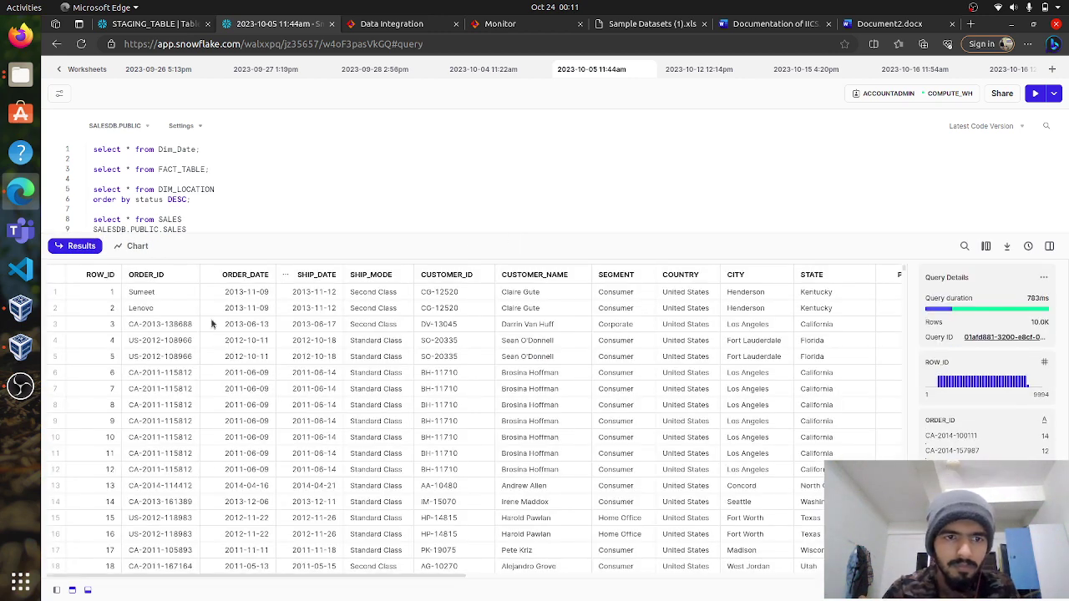
left_click(142, 309)
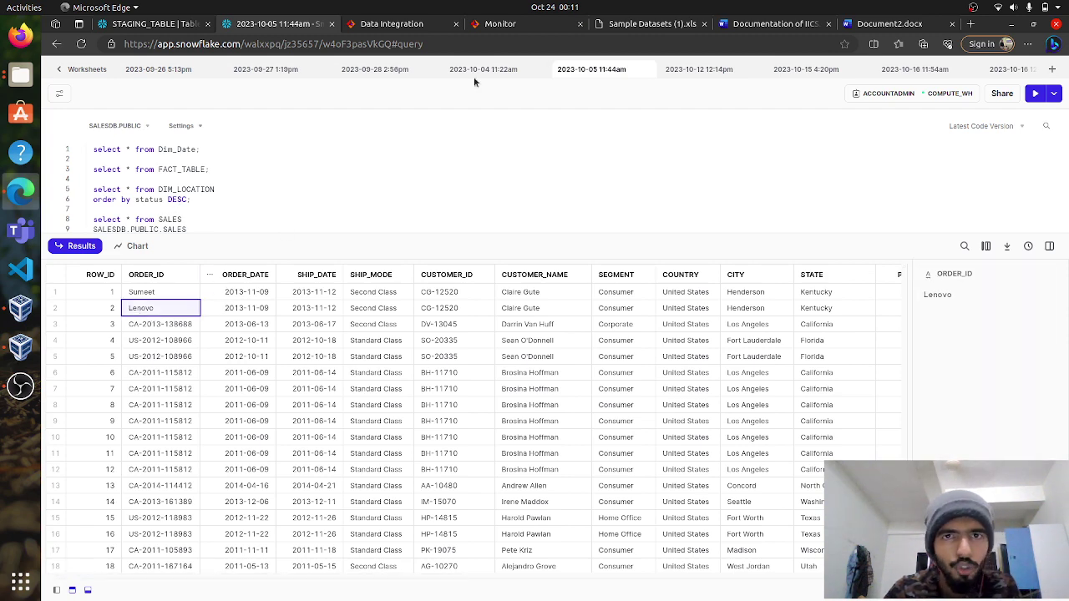
Switch to Informatica Data Integration, show the source details of Mapping2's Source transformation, and run the mapping
left_click(384, 23)
left_click(304, 248)
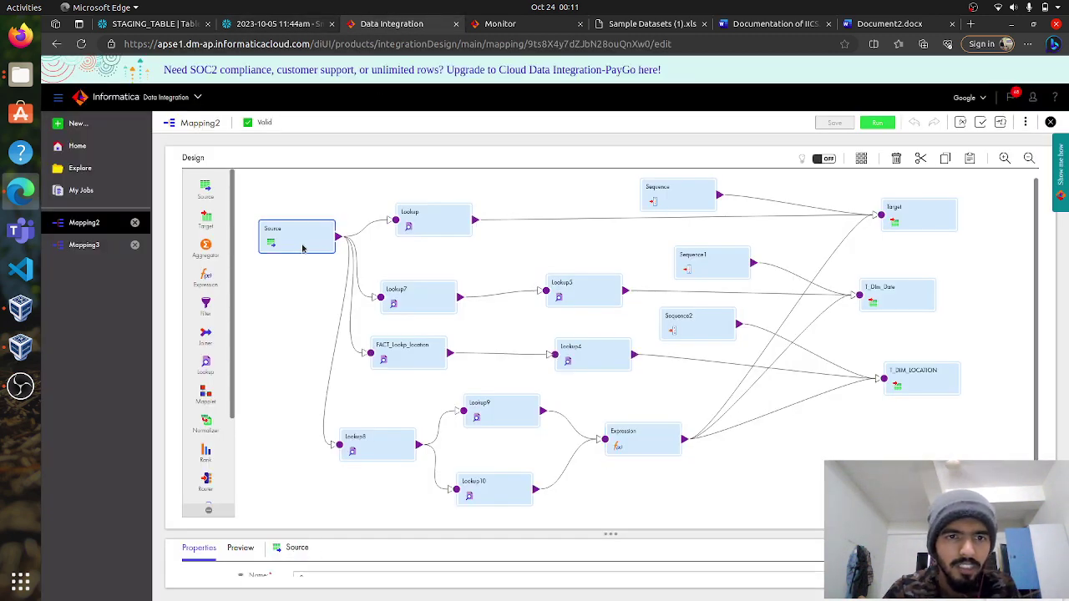
left_click_drag(615, 530, 610, 368)
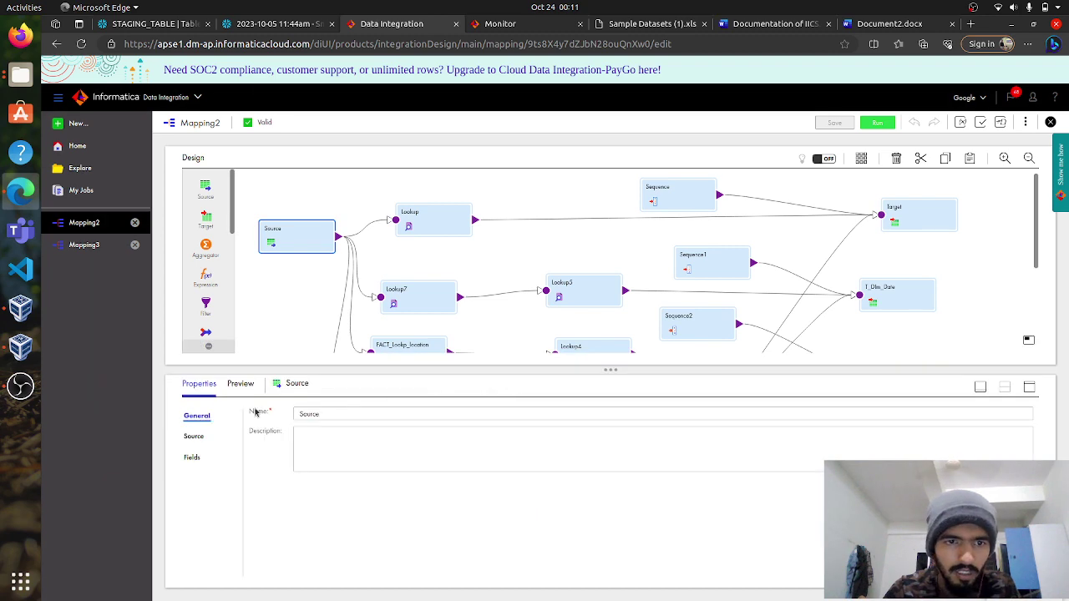
left_click(195, 436)
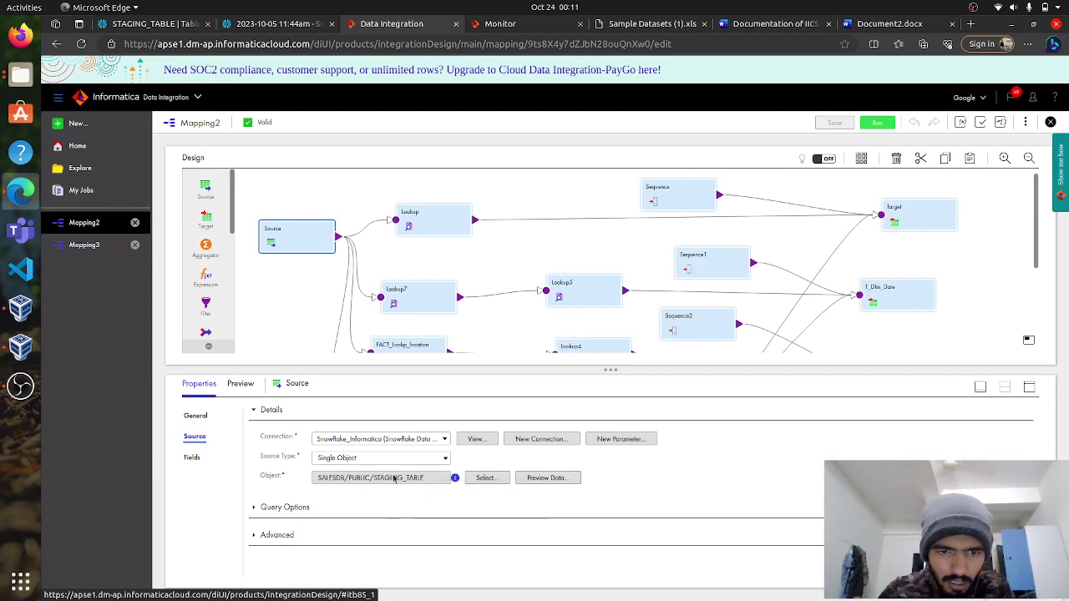
left_click(887, 128)
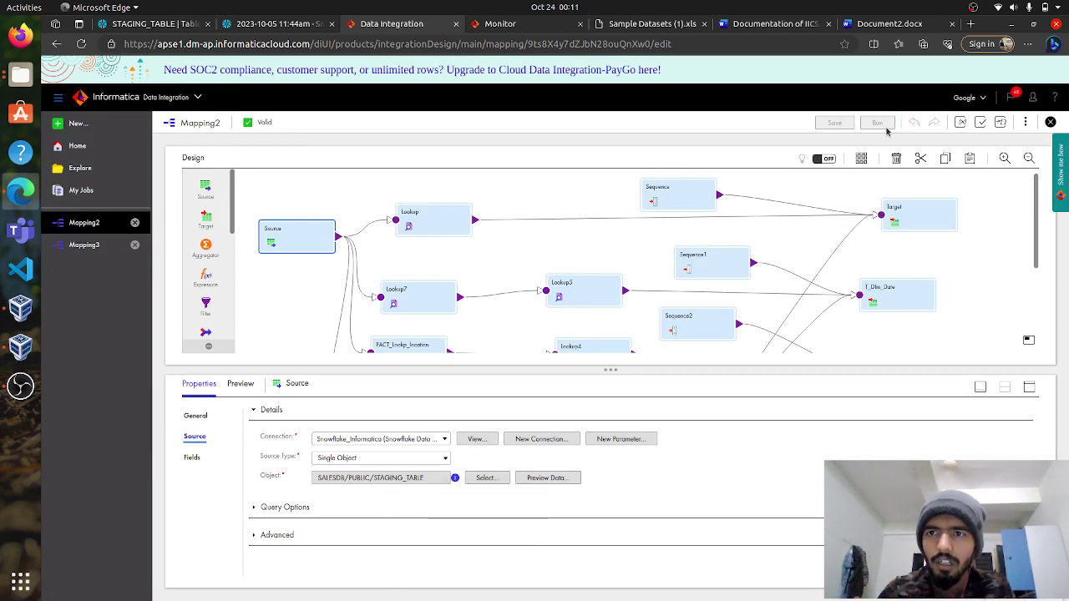
Check in Informatica Monitor that Mapping2 has started by refreshing the running jobs
left_click(499, 25)
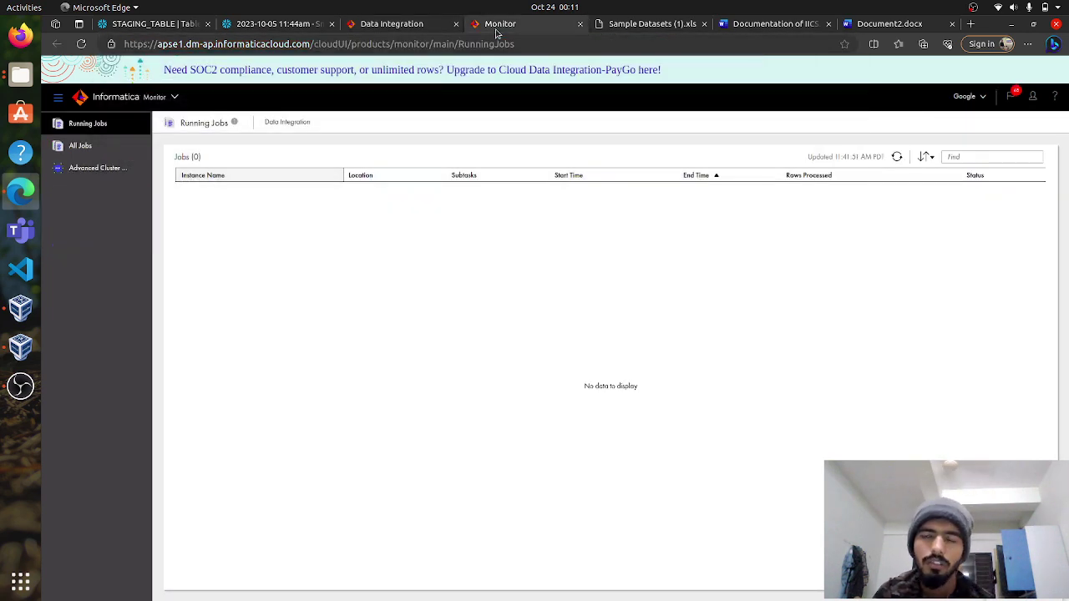
left_click(898, 158)
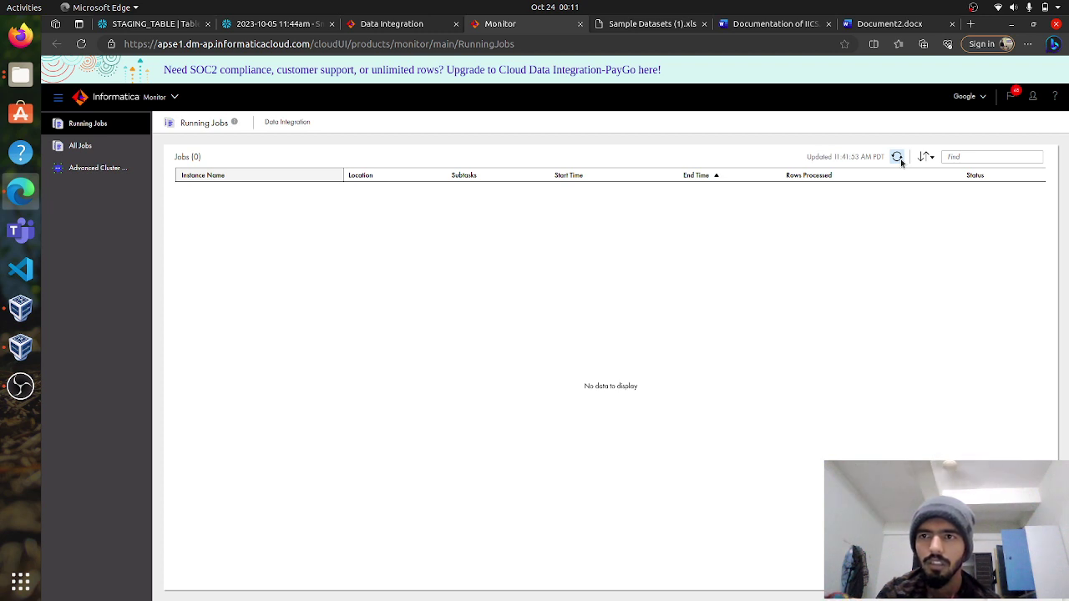
left_click(416, 25)
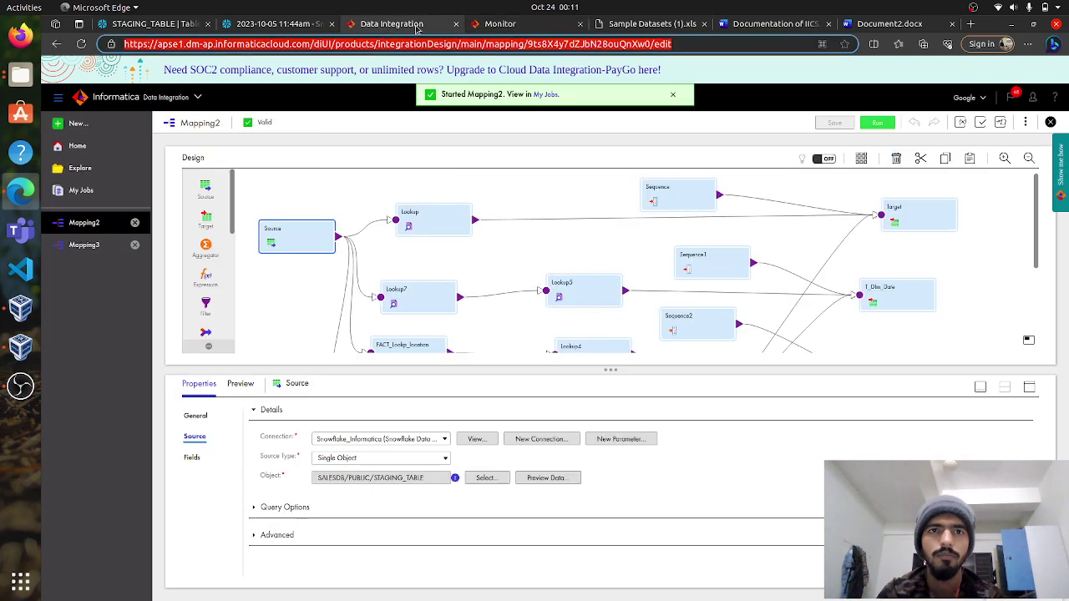
left_click(500, 25)
left_click(898, 157)
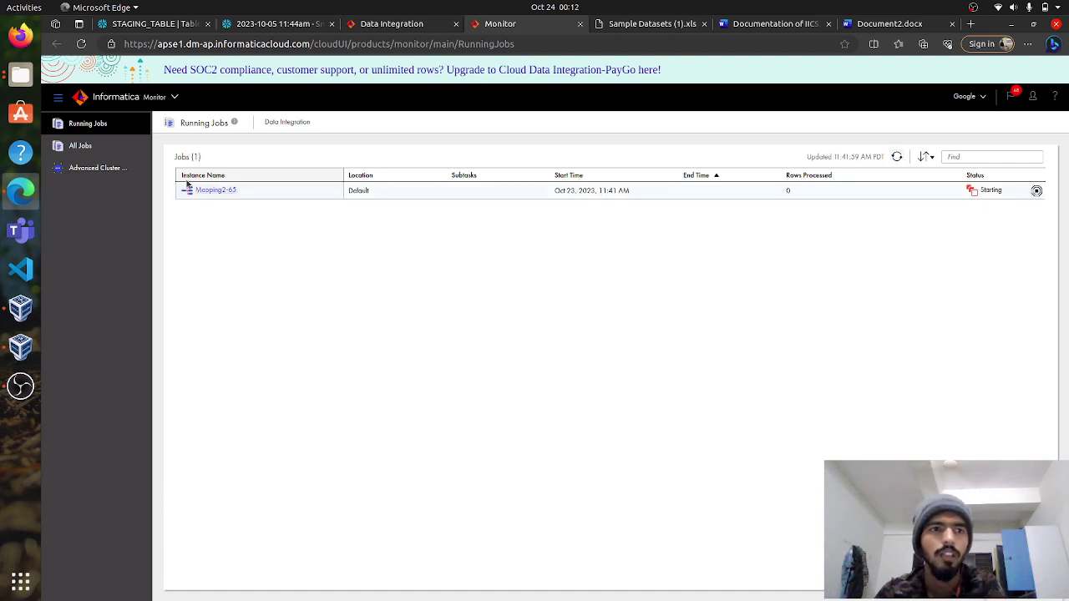
Switch to Power BI Desktop in the Windows virtual machine and open the report view of the super_store_dashborad file
left_click(21, 346)
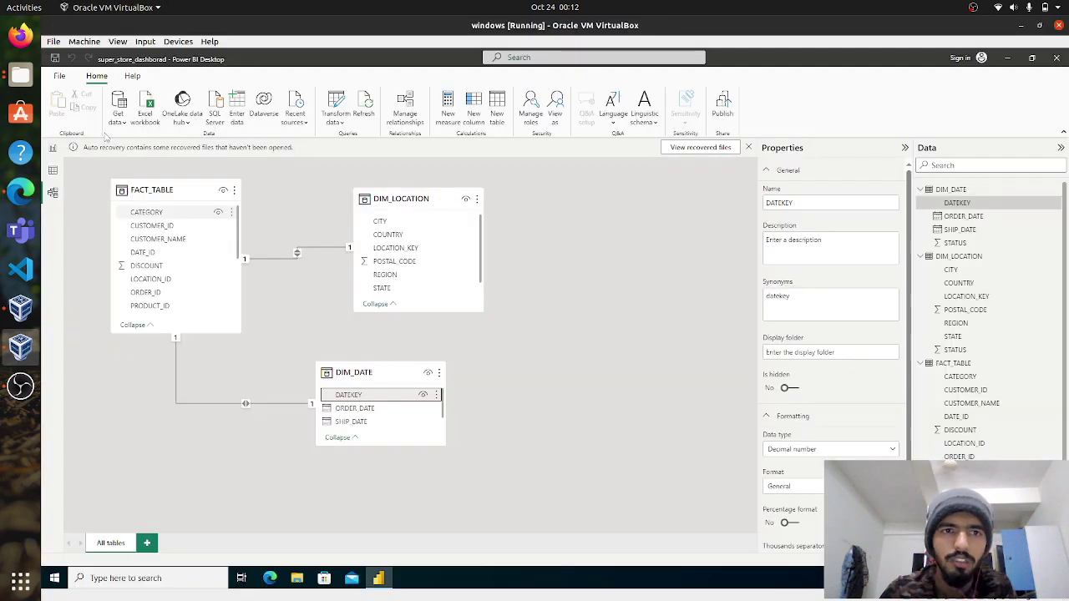
left_click(52, 170)
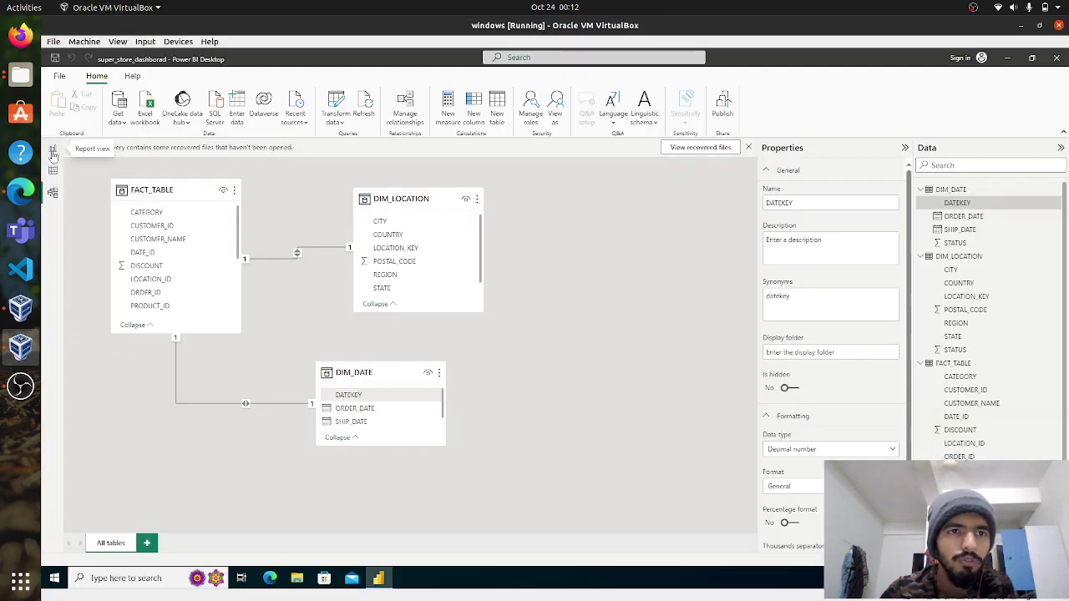
left_click(53, 151)
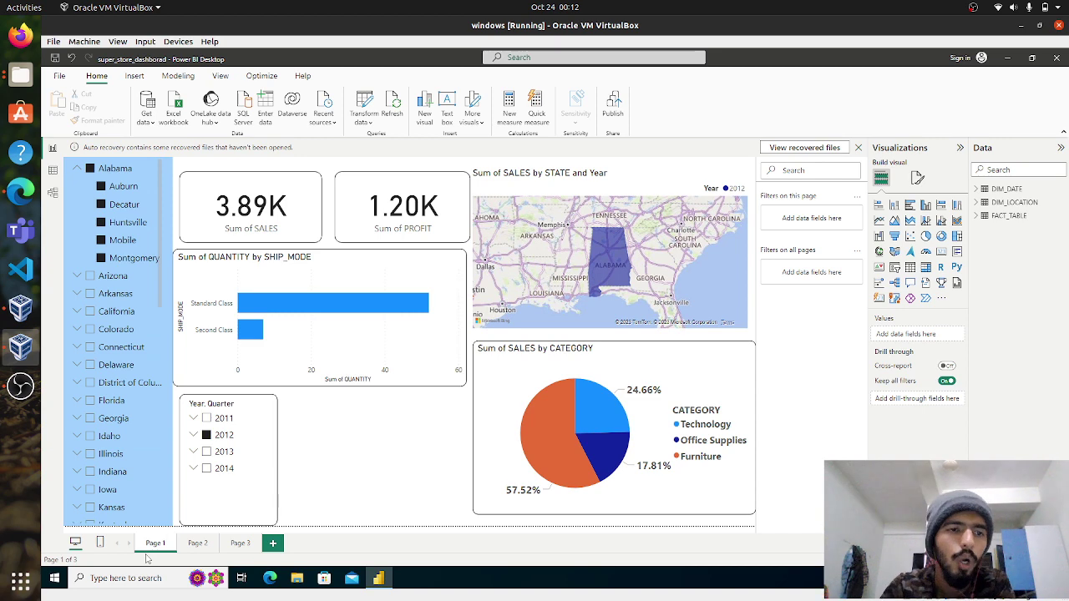
Replace the Alabama selection in the state slicer with only its city Decatur, and inspect Alabama's details on the sales map
left_click(91, 169)
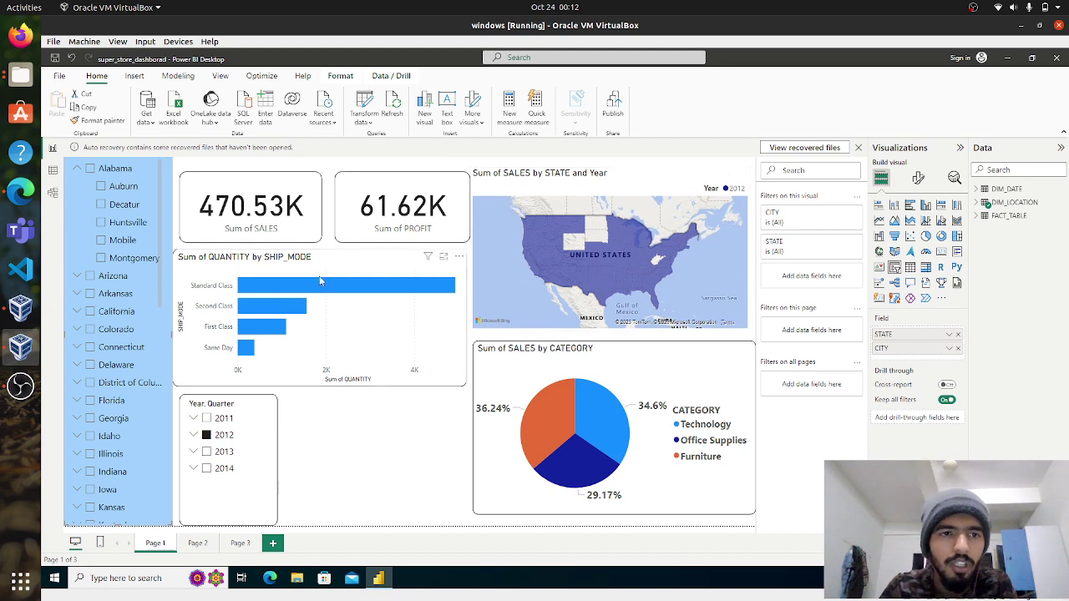
left_click(353, 437)
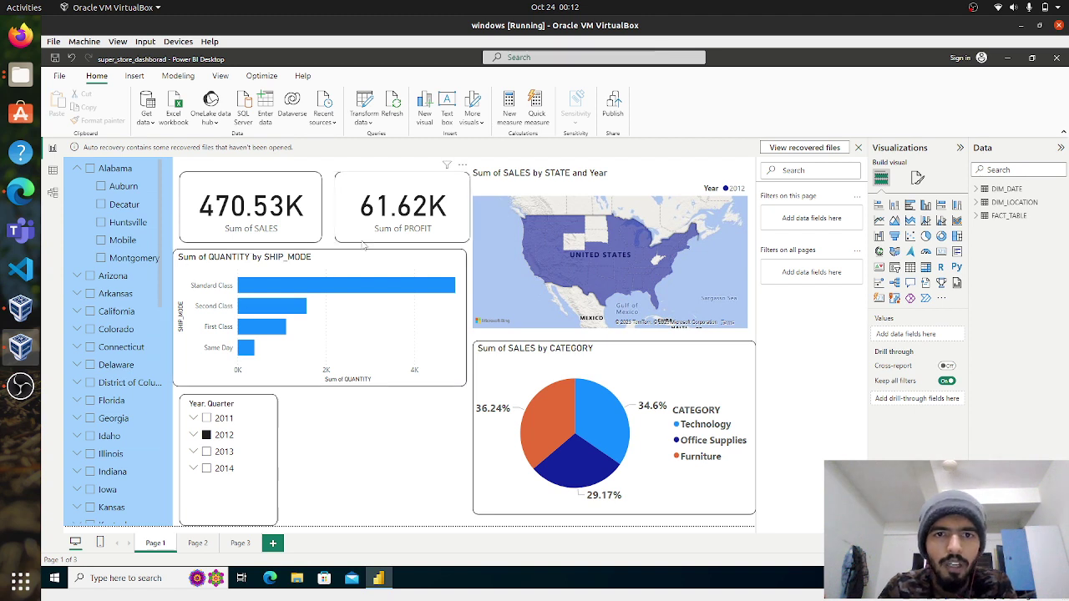
left_click(78, 169)
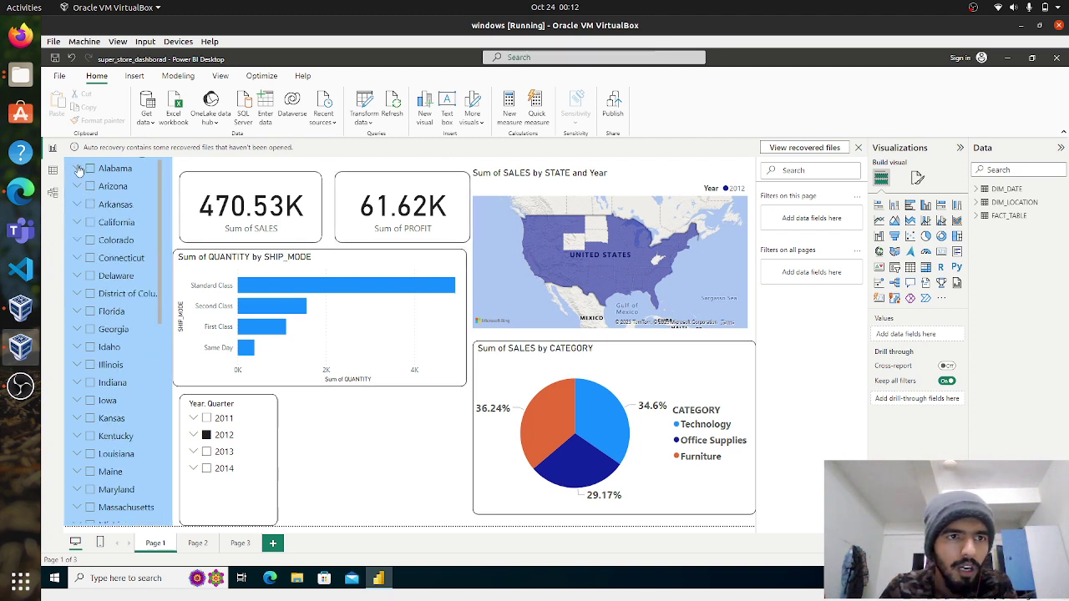
left_click(77, 169)
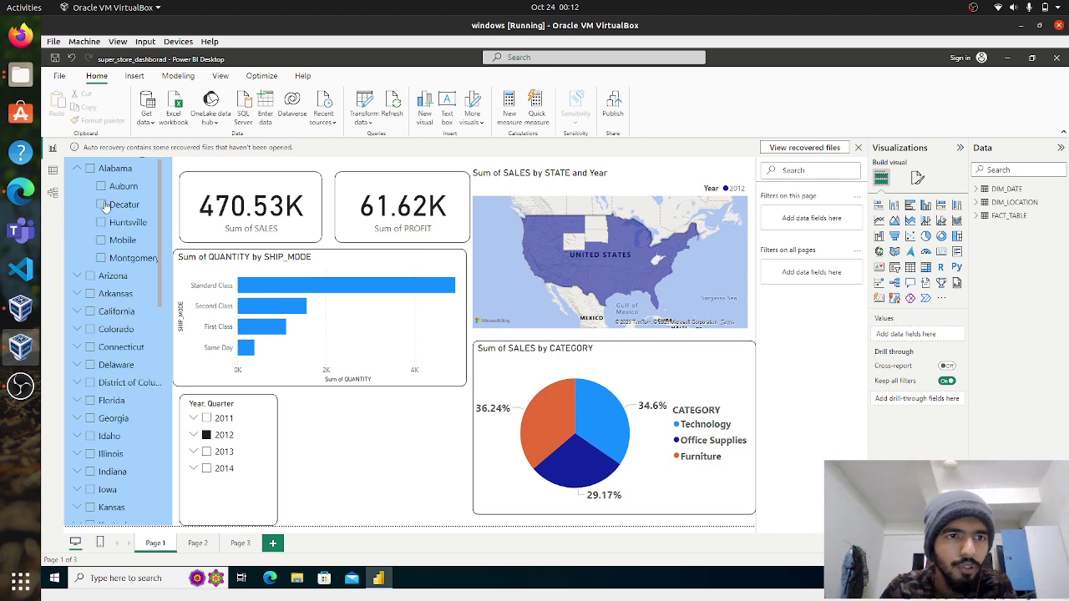
left_click(102, 205)
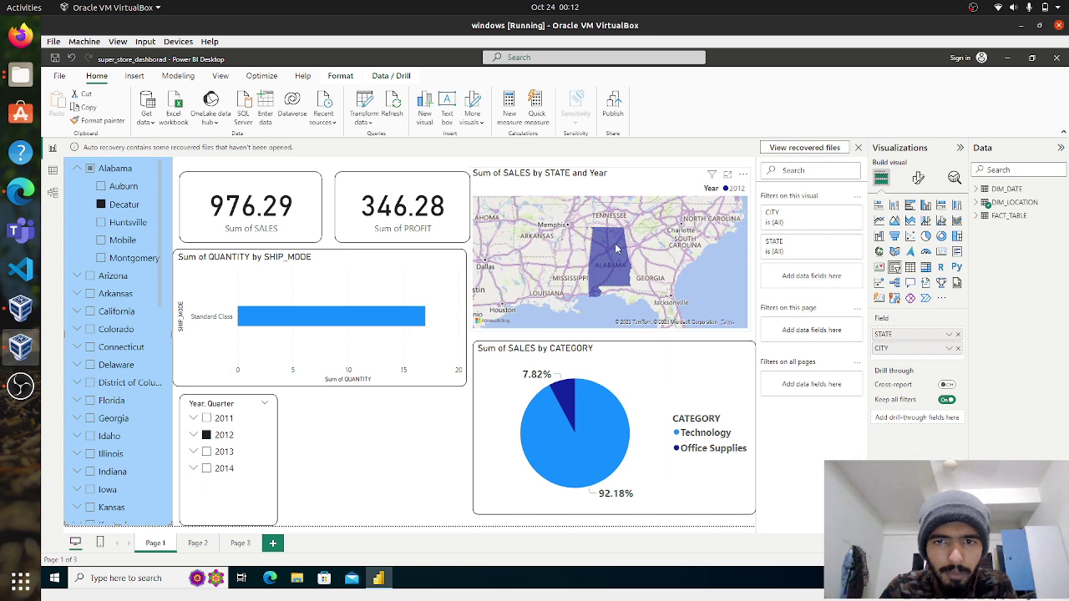
mouse_move(616, 249)
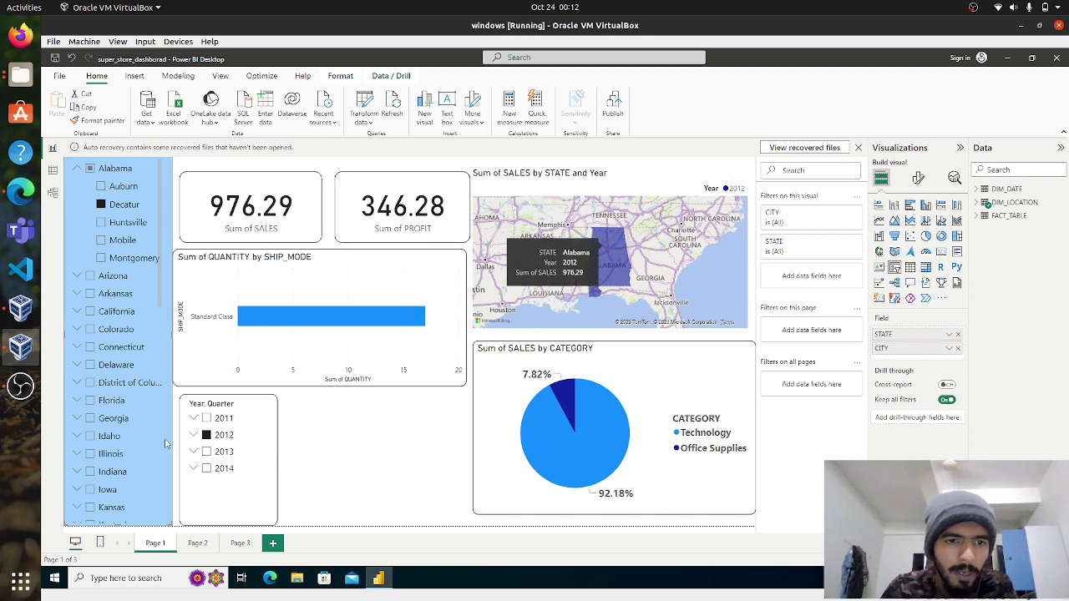
Clear the year slicer after viewing 2013, and switch the state slicer from Decatur to California with its cities expanded
left_click(217, 454)
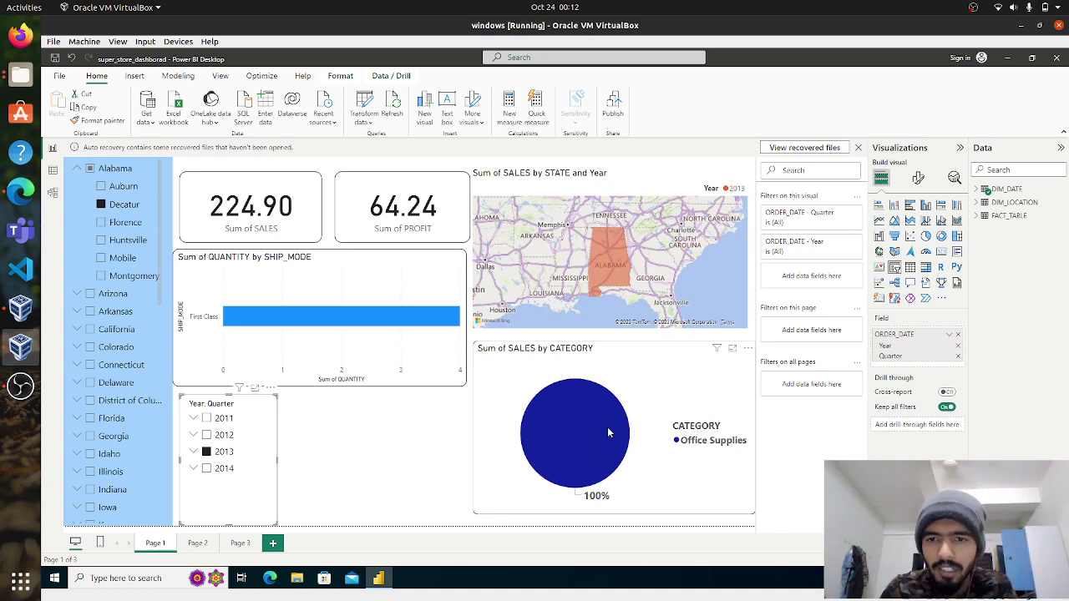
left_click(206, 451)
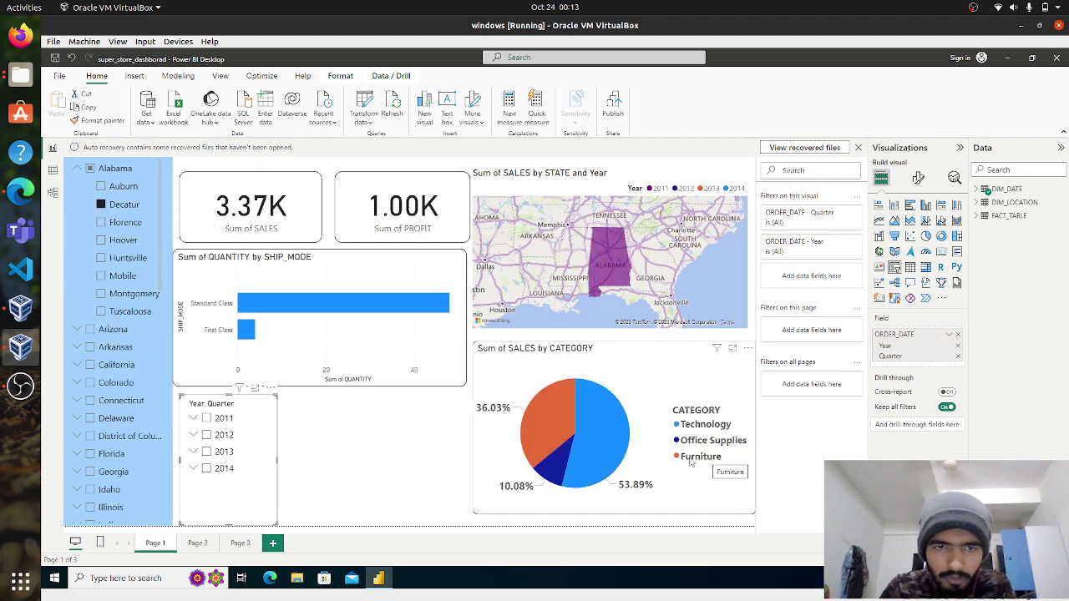
left_click(90, 365)
left_click(77, 365)
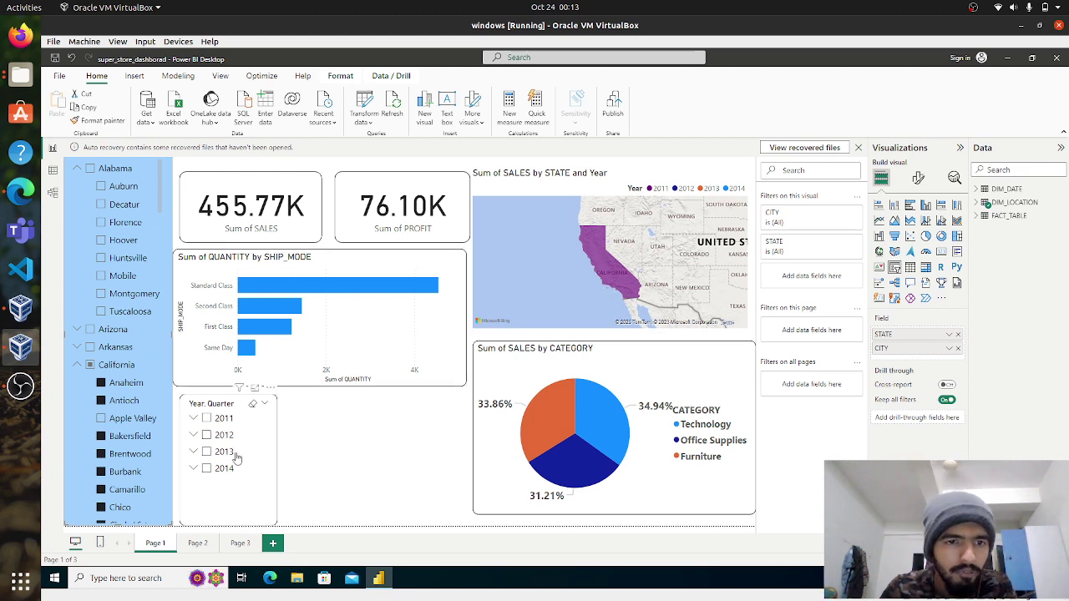
Filter the dashboard to 2011 in the year slicer and exclude that year's Qtr 1 and Qtr 2
left_click(206, 419)
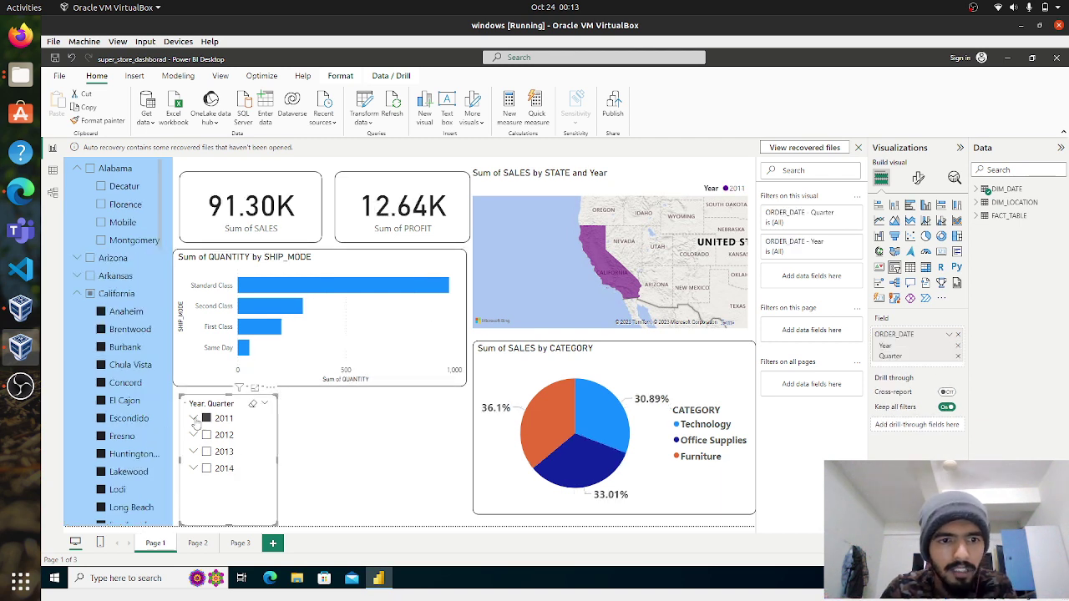
left_click(194, 418)
left_click(217, 436)
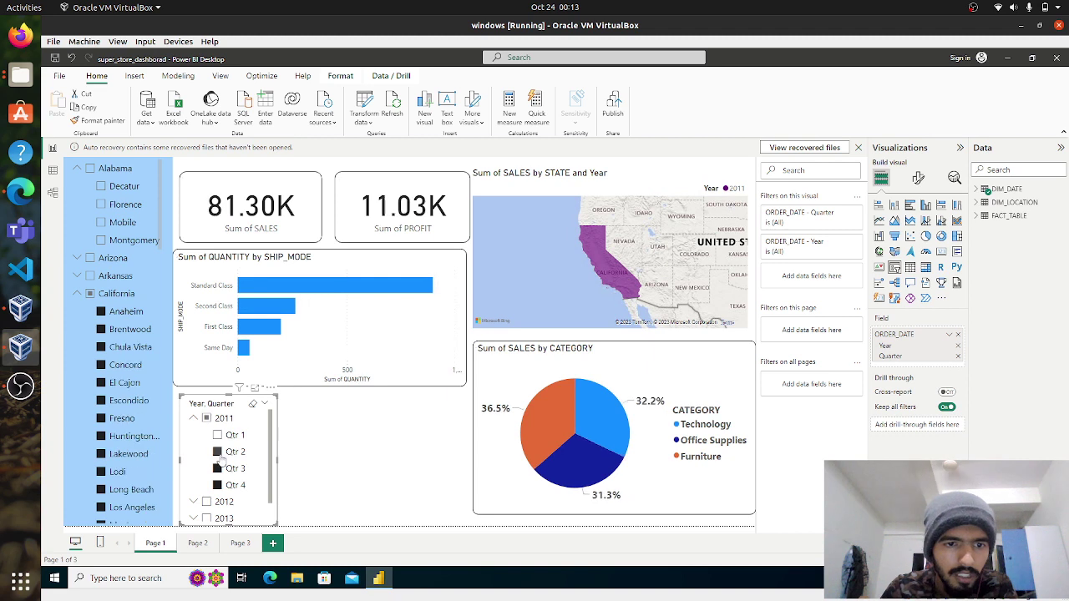
left_click(217, 452)
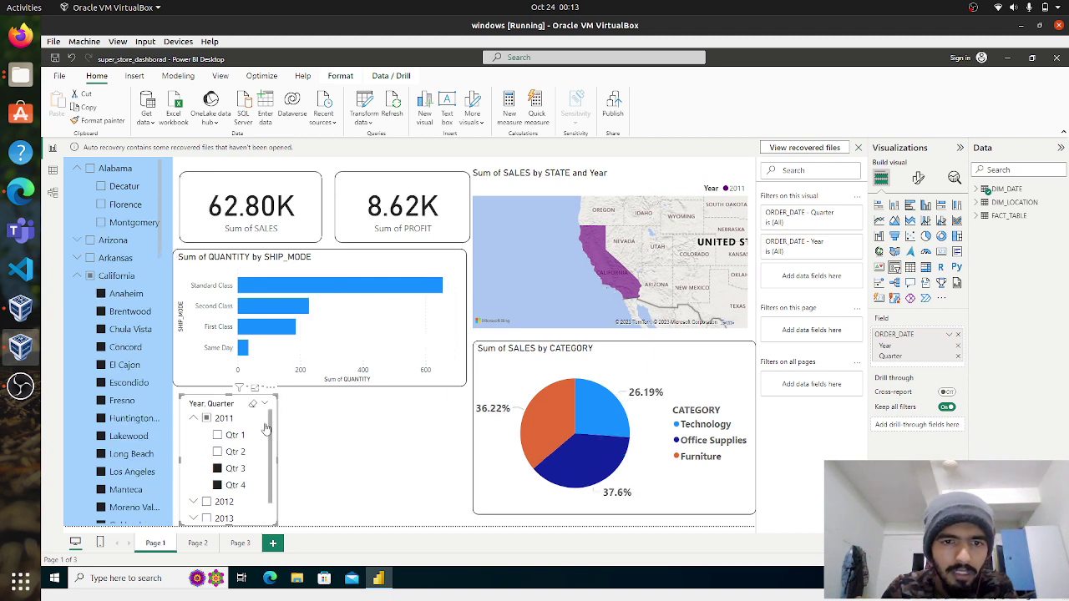
On Page 2 of the report, filter the state slicer to Florida and exclude its cities Margate and Miami
left_click(198, 544)
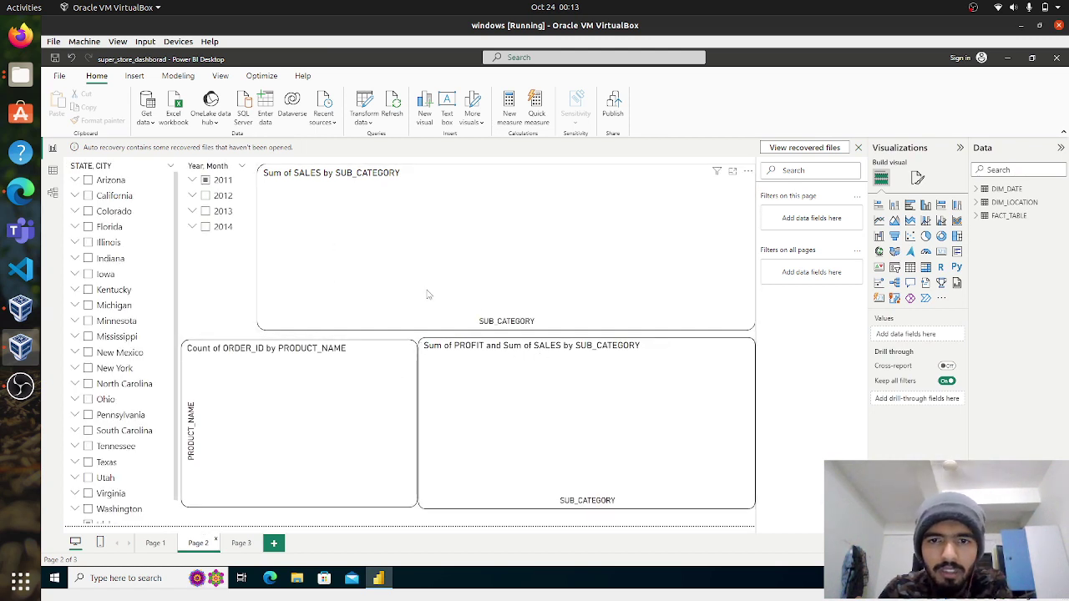
left_click(103, 230)
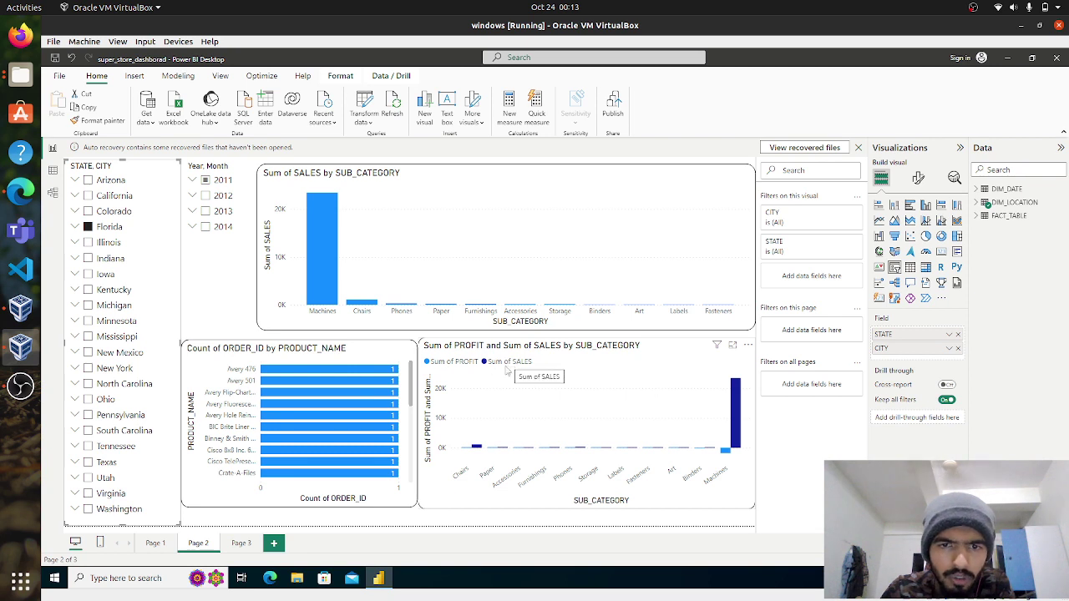
left_click(76, 227)
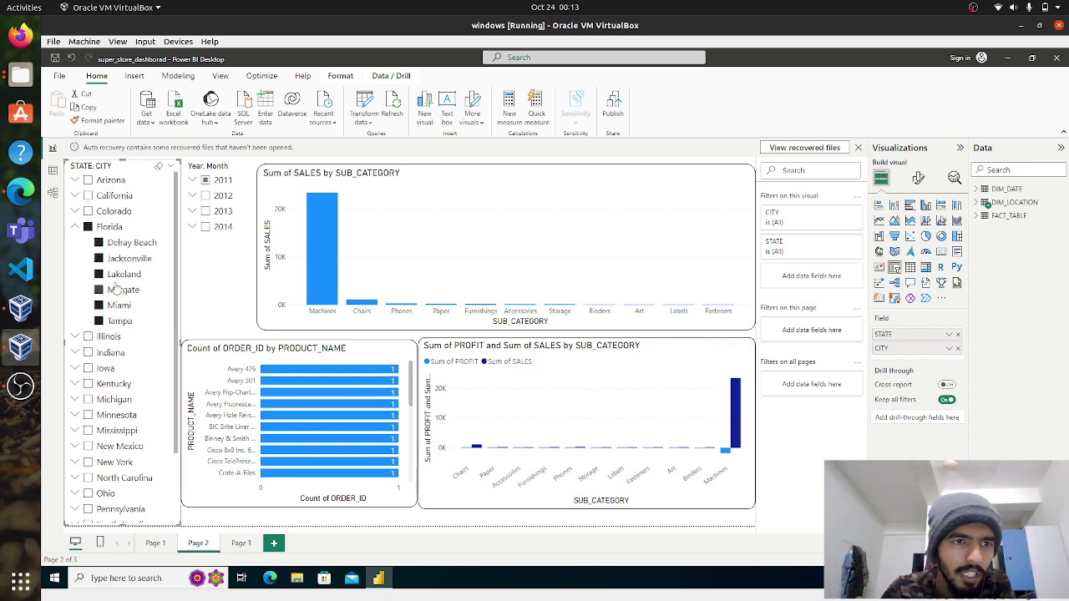
left_click(117, 290)
left_click(111, 308)
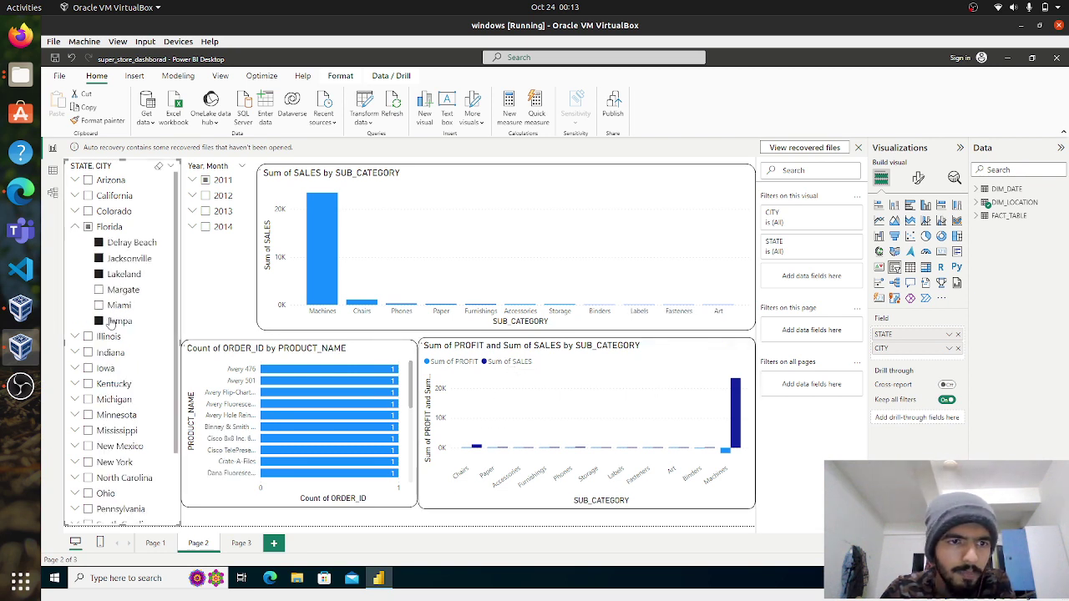
Review Page 1 and Page 2 again, and examine the sales by customer and by region charts on Page 3
left_click(155, 543)
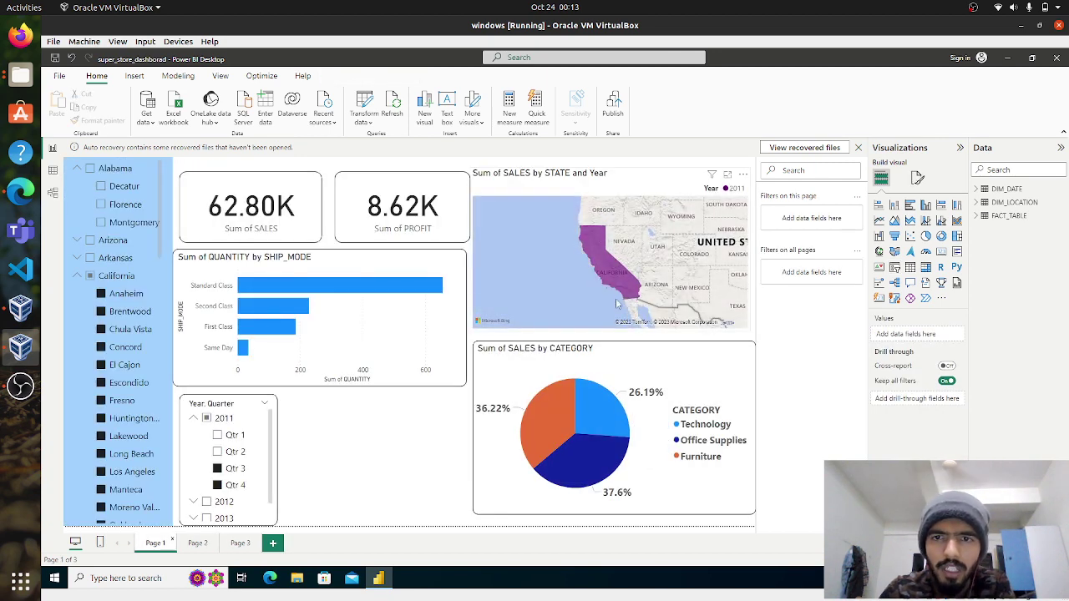
left_click(197, 544)
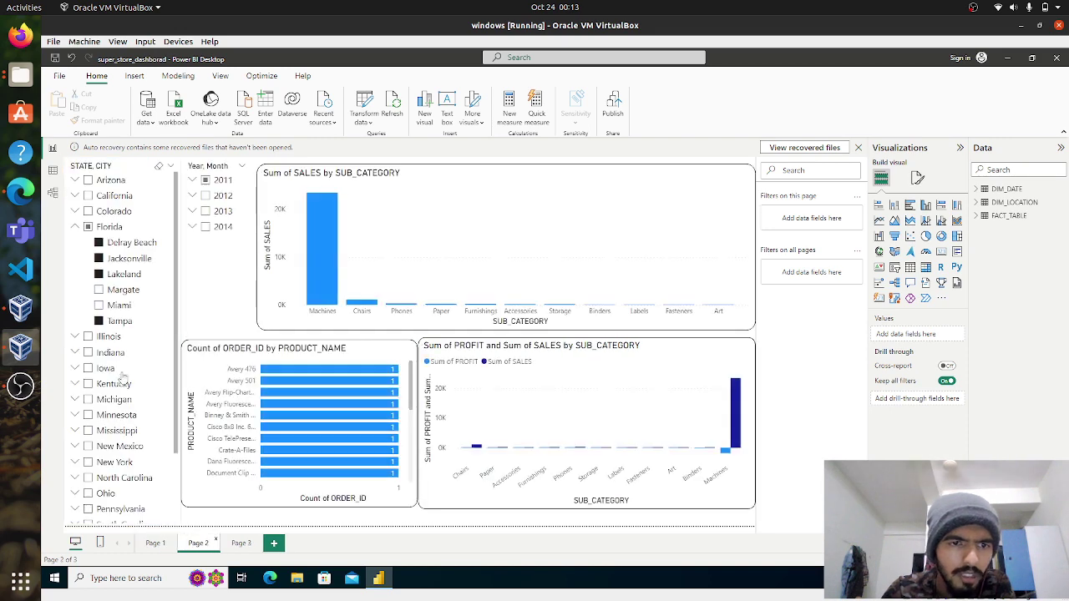
left_click(241, 543)
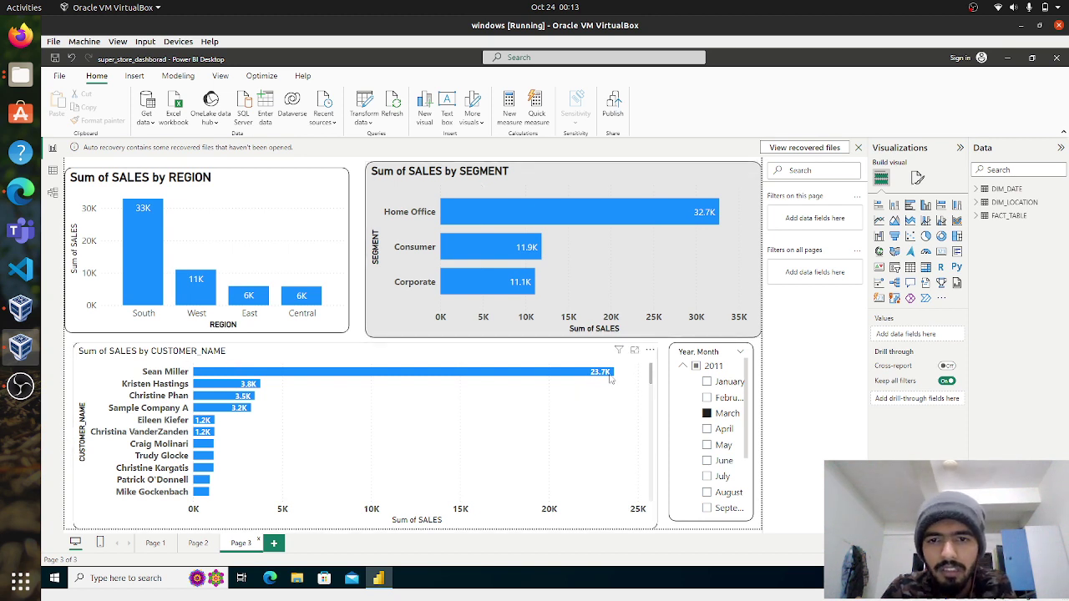
mouse_move(586, 378)
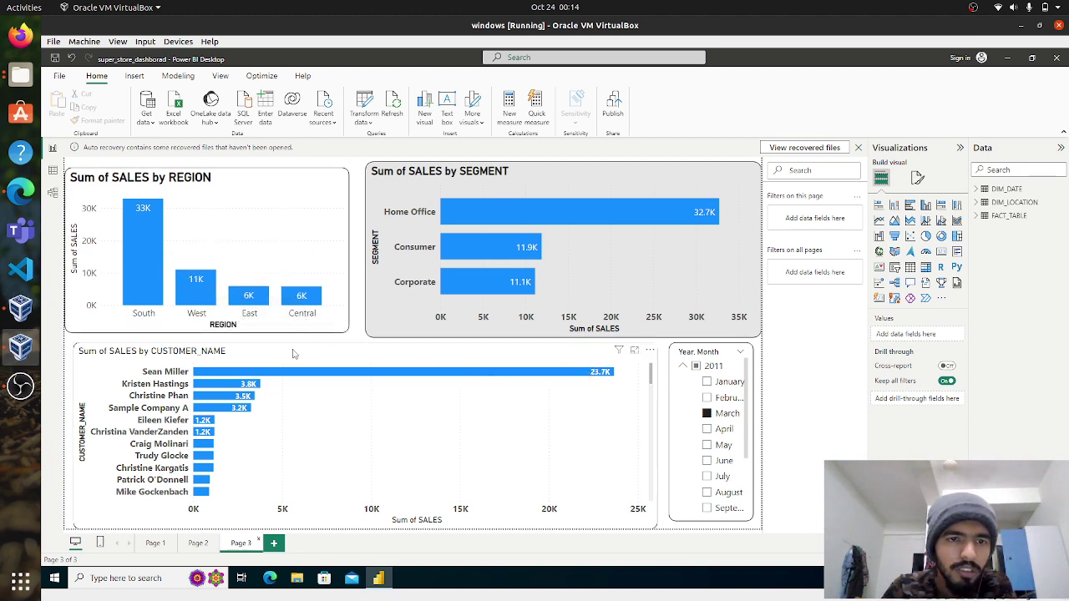
mouse_move(205, 310)
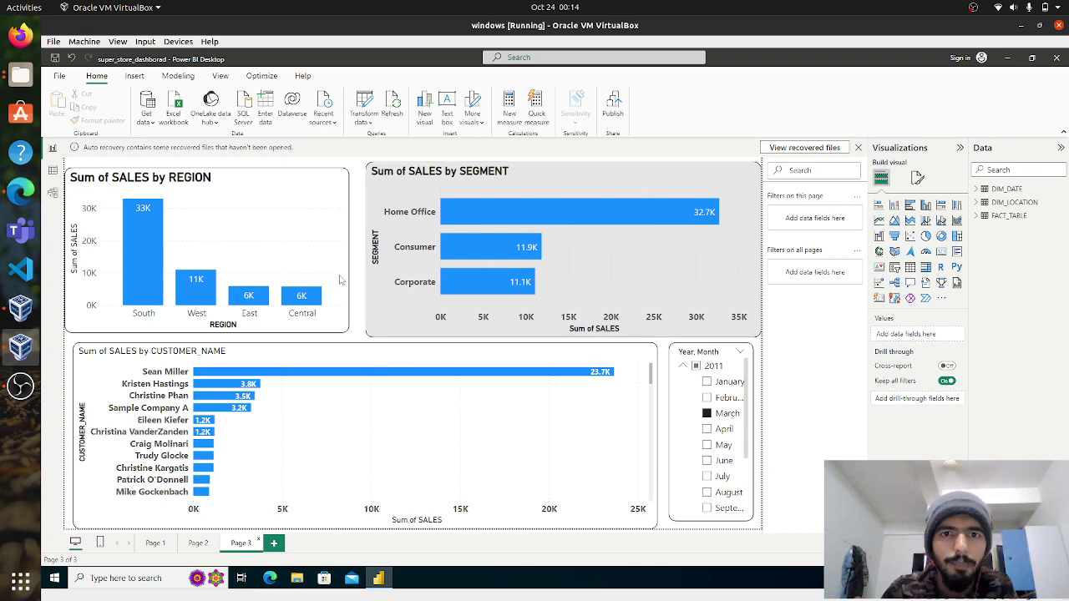
Switch to Informatica Monitor in Microsoft Edge and refresh the running jobs to check Mapping2's status
left_click(54, 193)
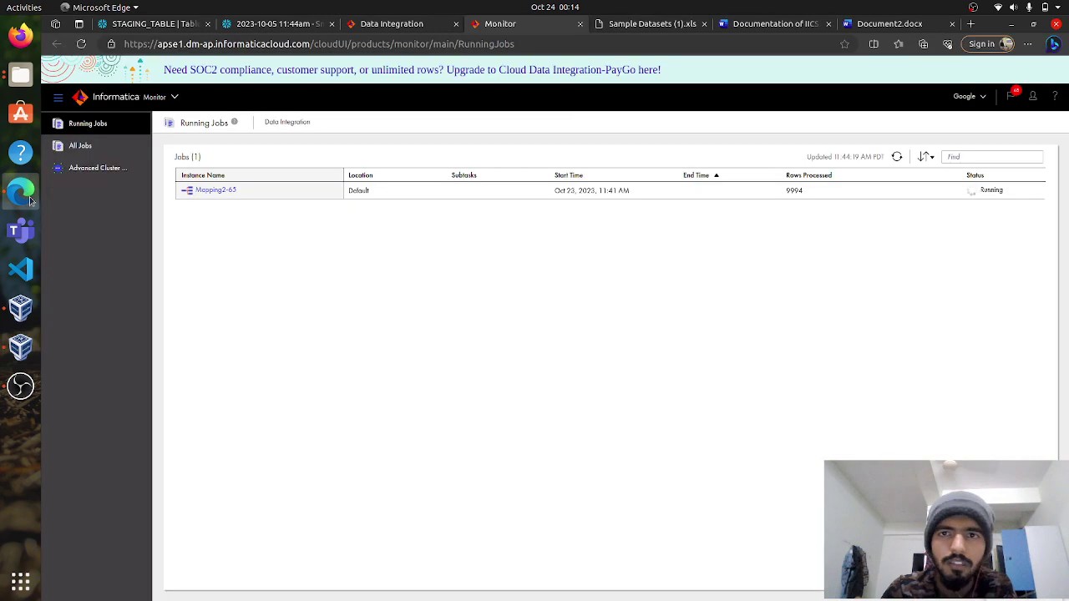
left_click(25, 193)
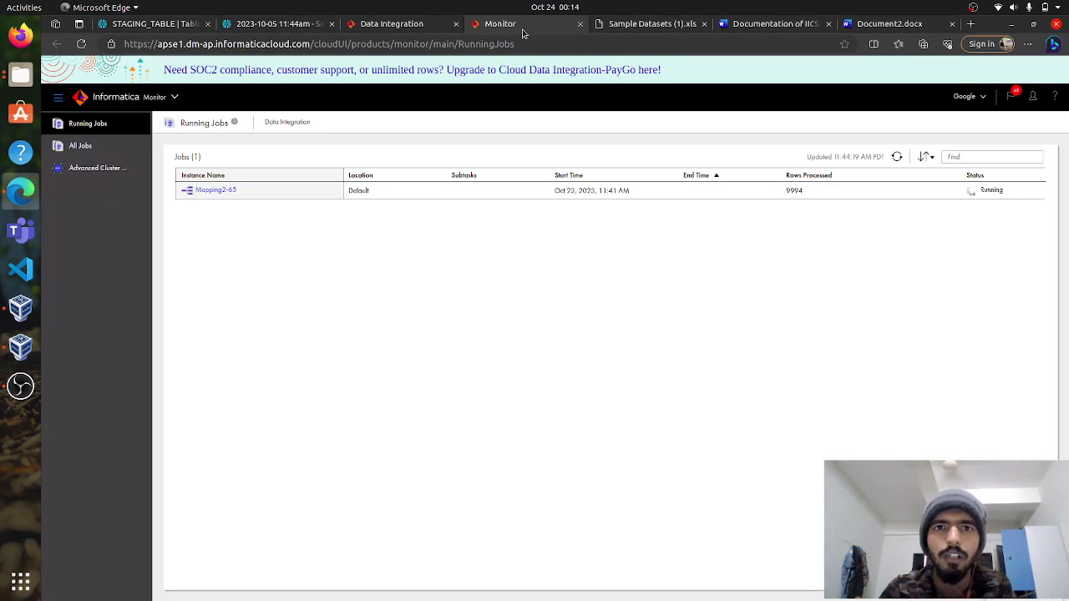
left_click(895, 158)
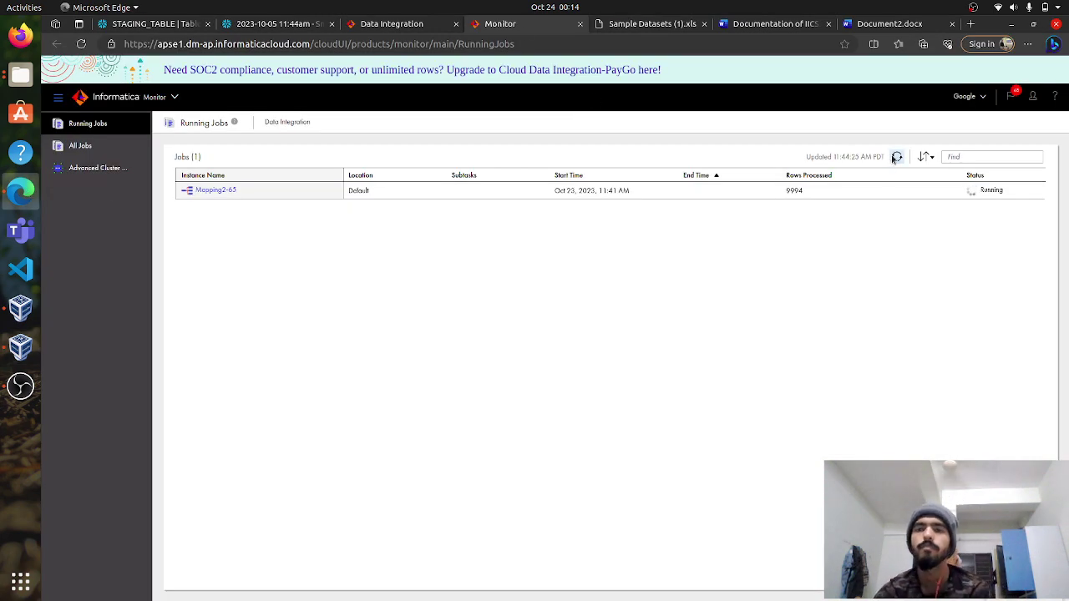
left_click(896, 158)
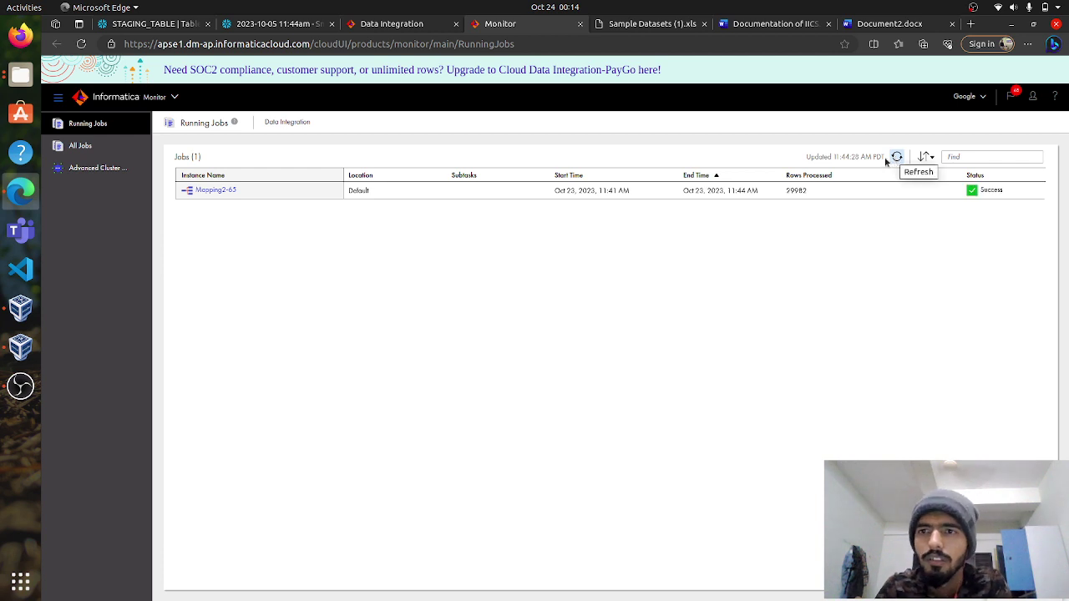
left_click(289, 24)
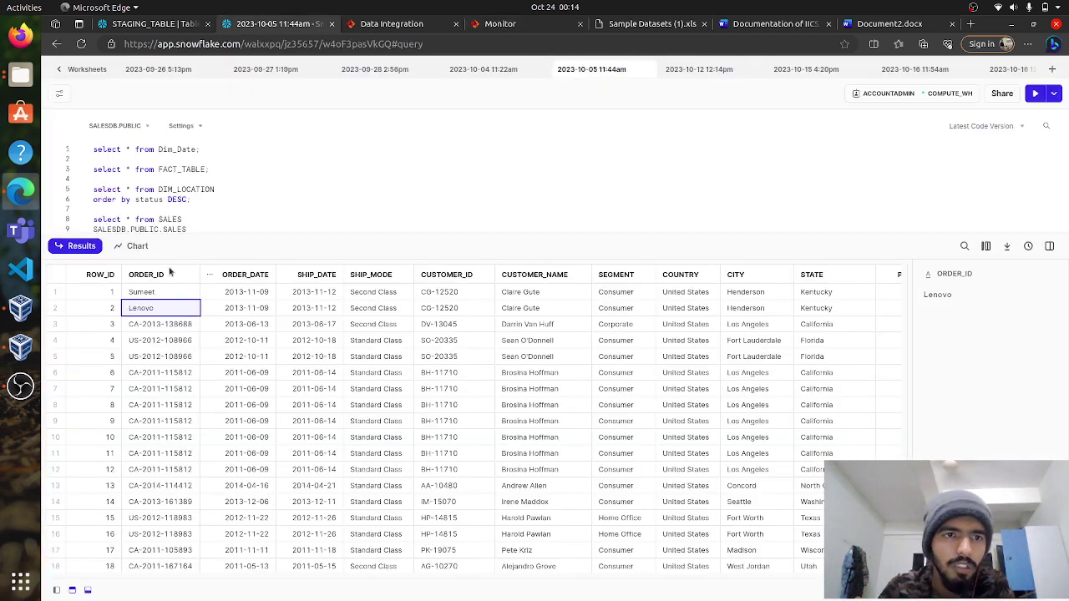
triple_click(211, 165)
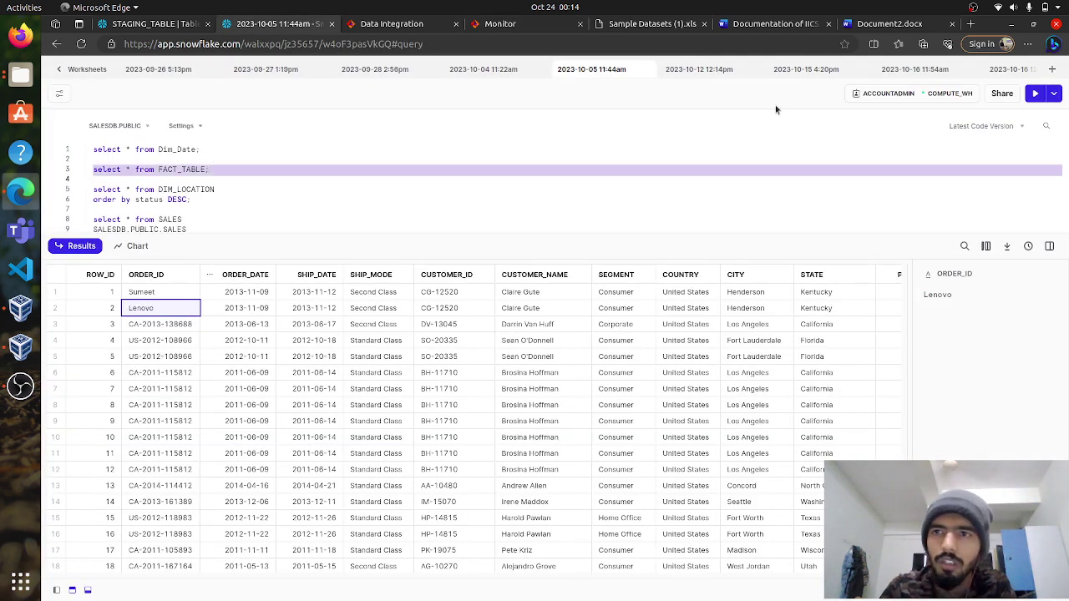
left_click(1035, 92)
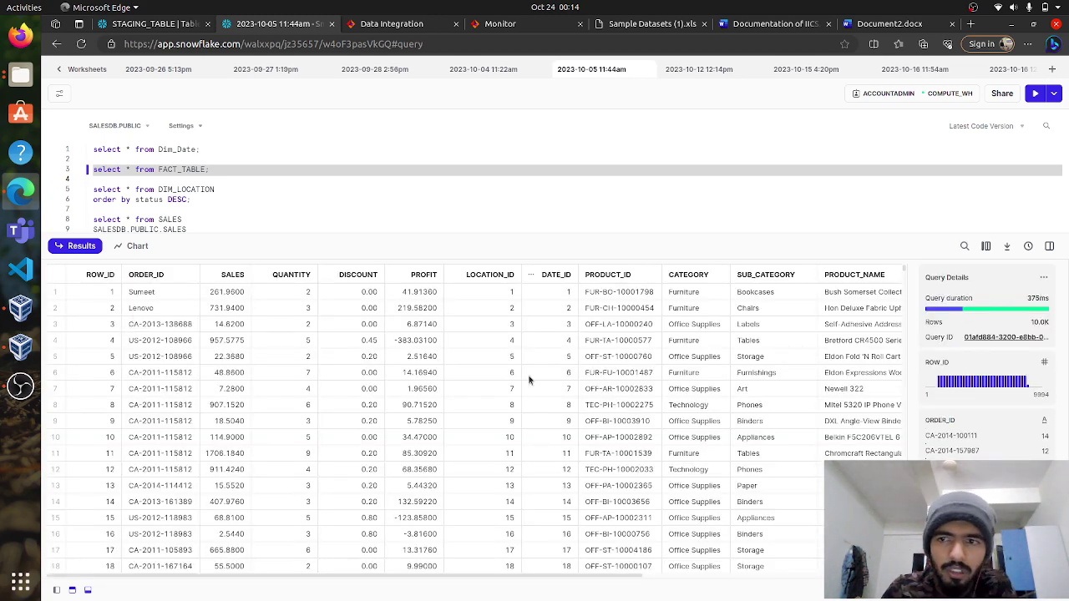
Compare the ORDER_ID and STATUS values of the first two FACT_TABLE rows, and select row 2's cells from ORDER_ID to SUB_CATEGORY
scroll(529, 380, "right", 5)
scroll(529, 380, "left", 8)
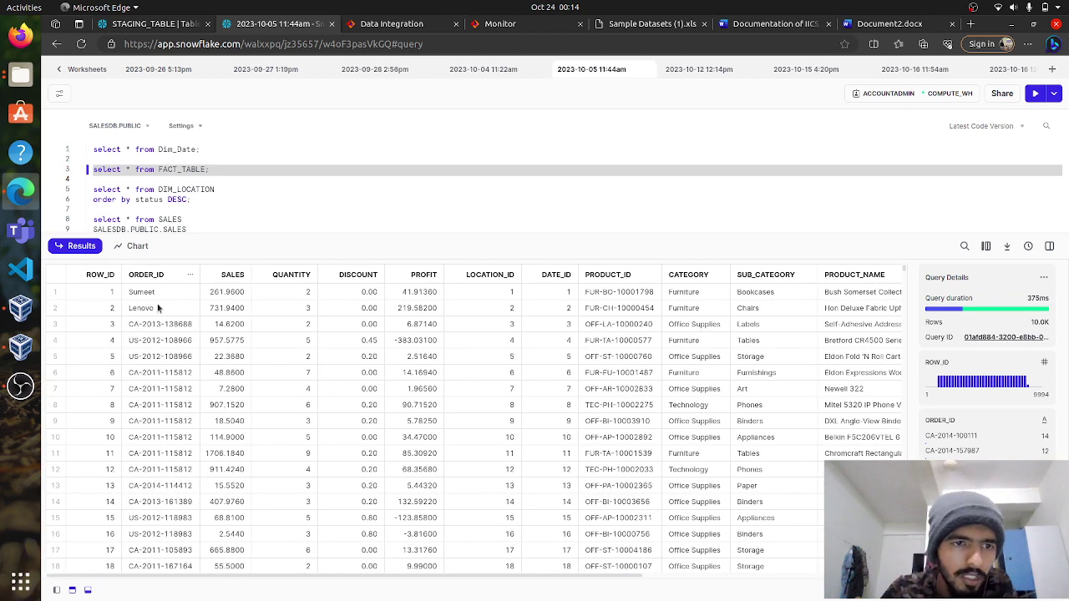
scroll(318, 300, "right", 5)
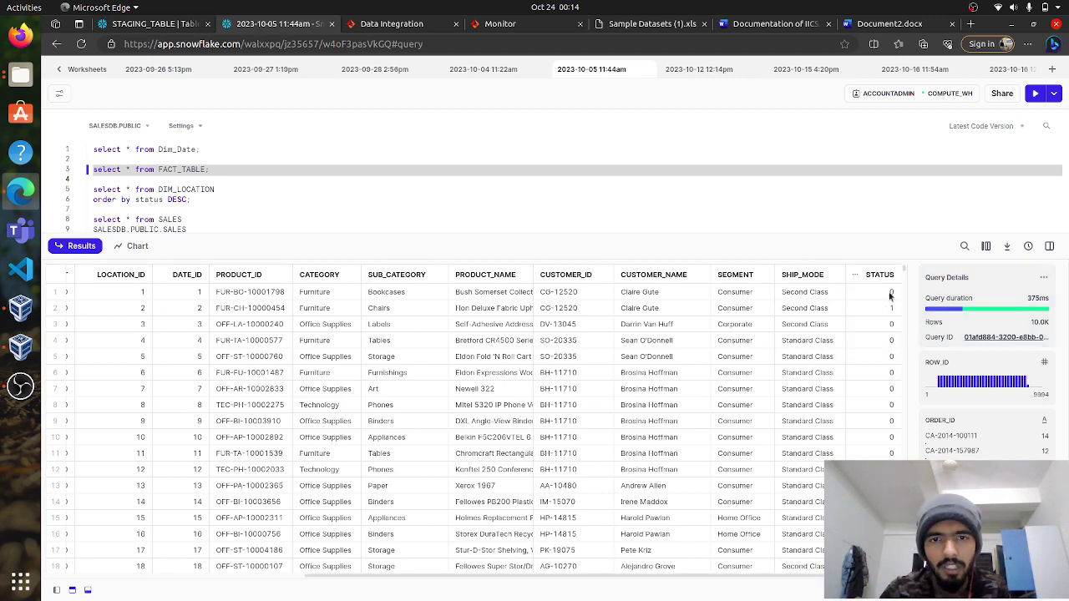
scroll(705, 333, "left", 5)
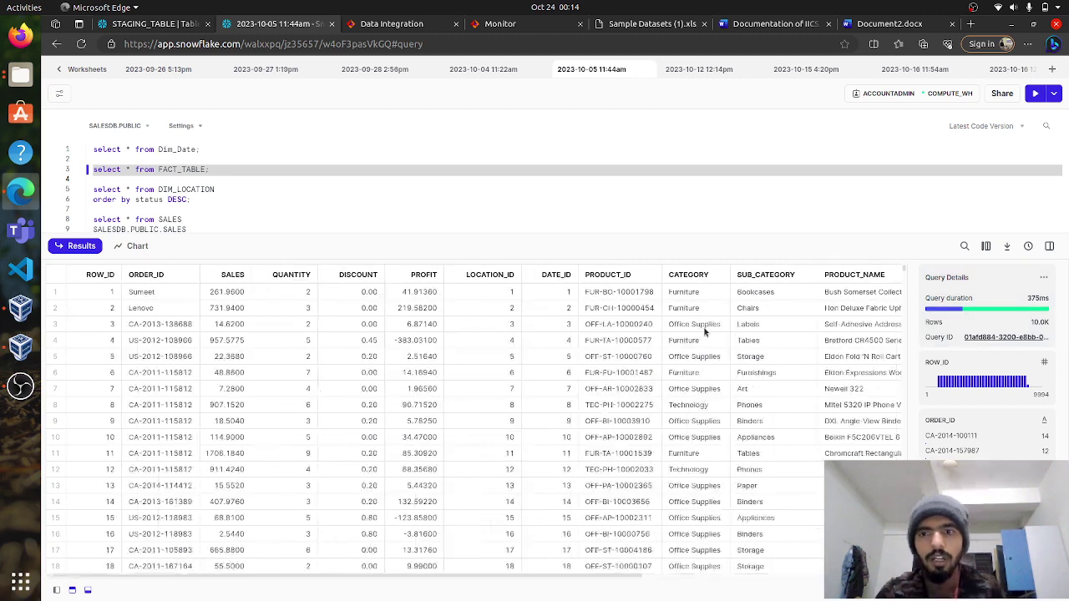
left_click(140, 294)
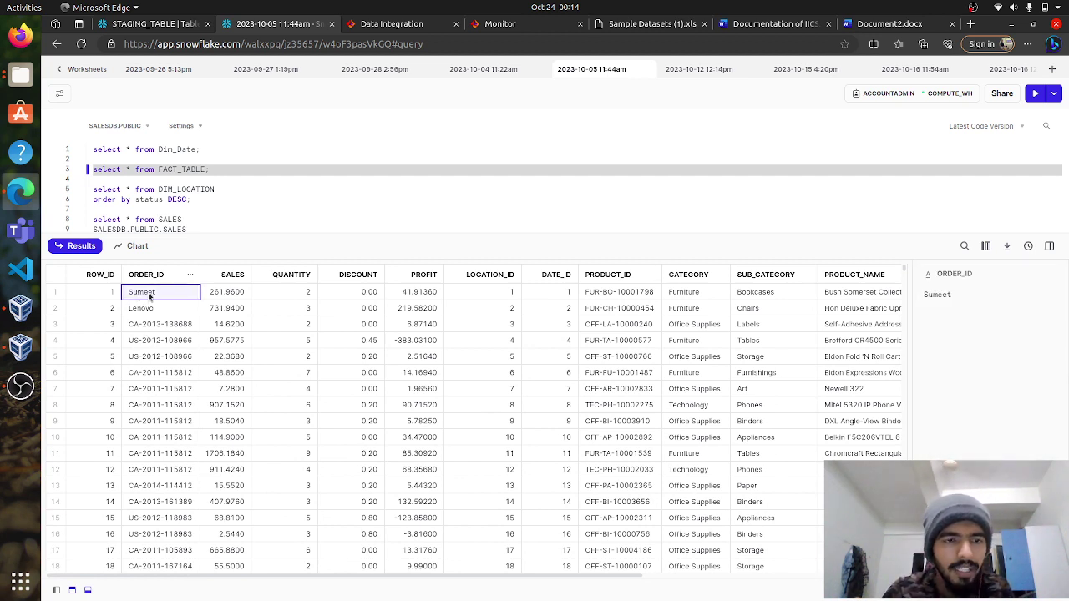
scroll(890, 334, "right", 5)
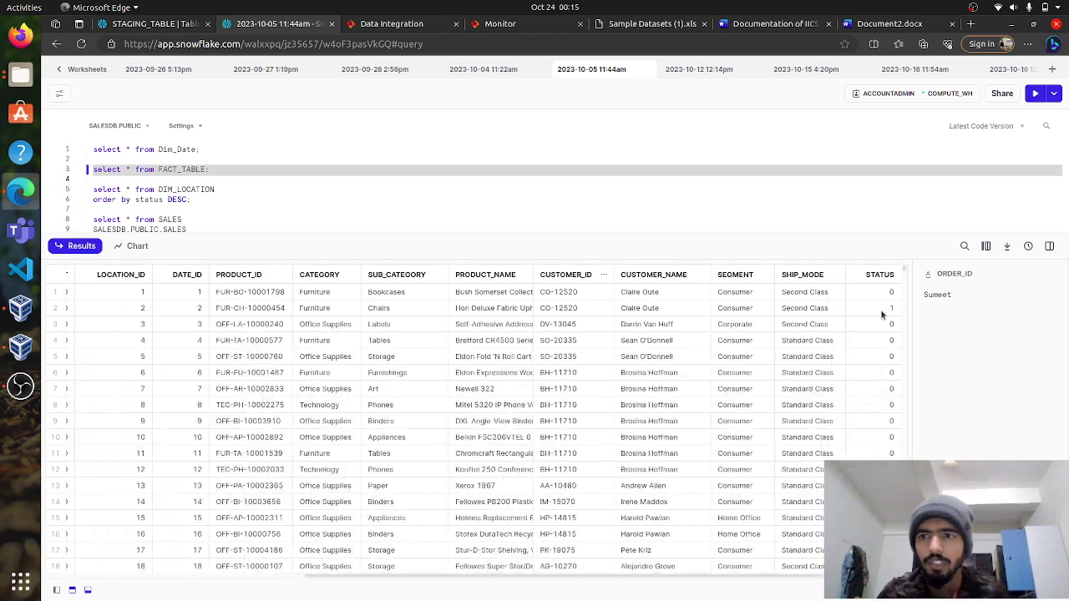
scroll(179, 317, "left", 5)
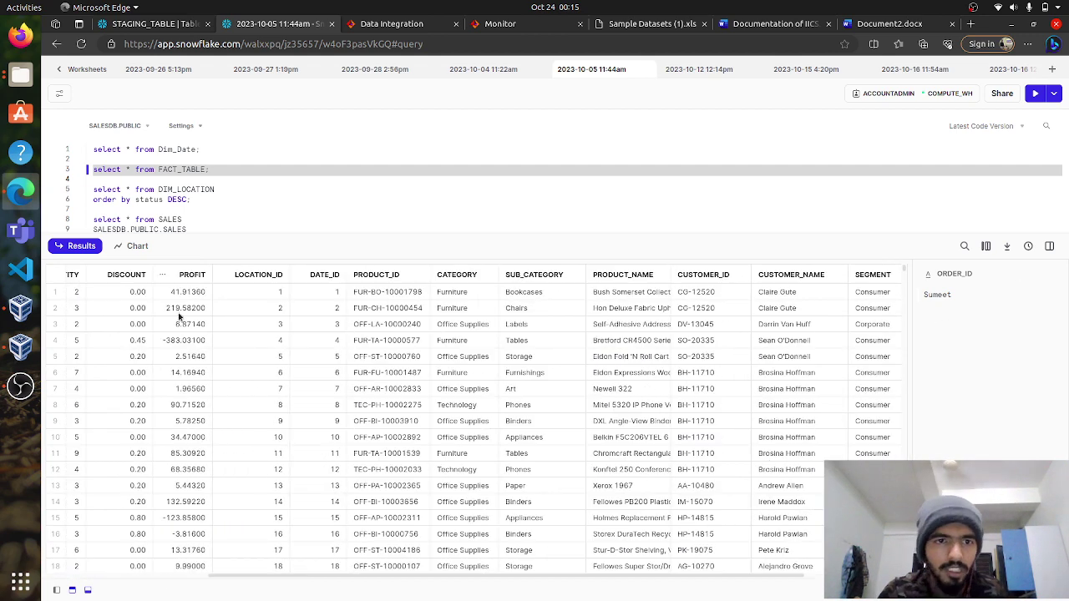
left_click(134, 311)
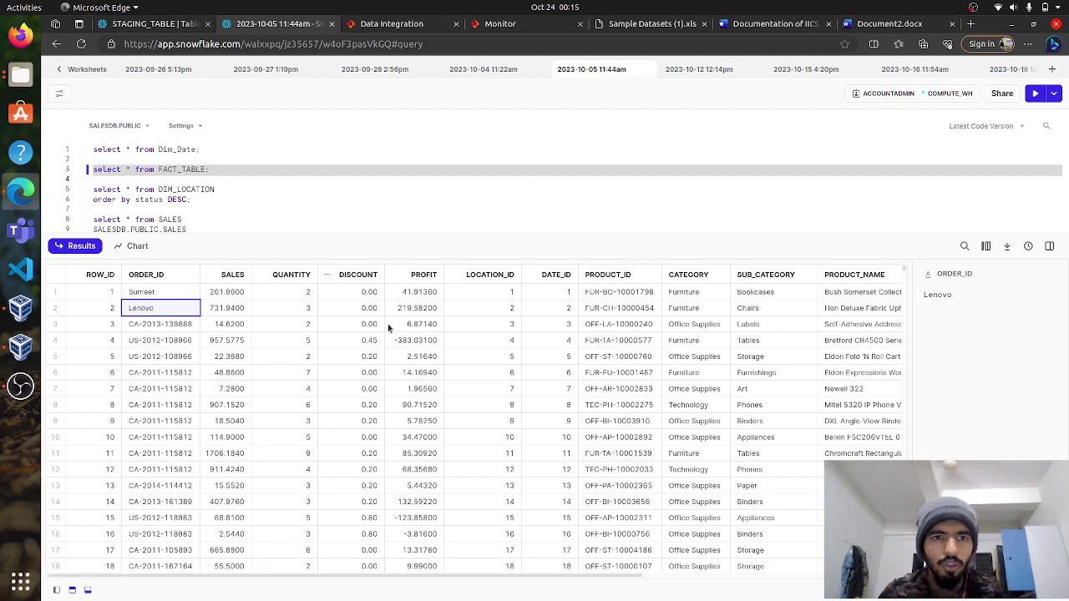
scroll(543, 313, "right", 5)
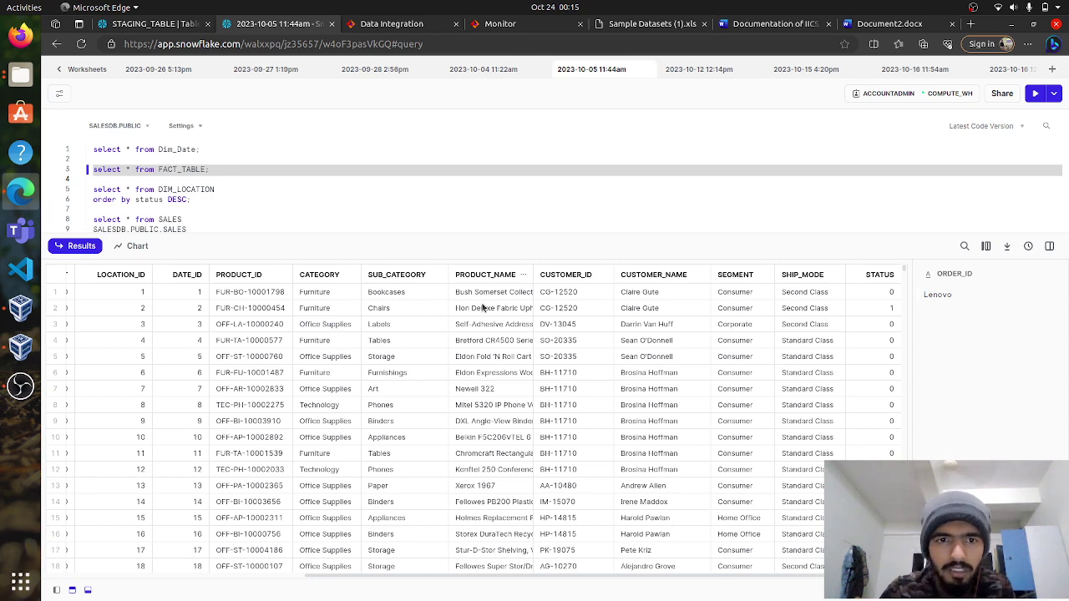
scroll(484, 307, "left", 5)
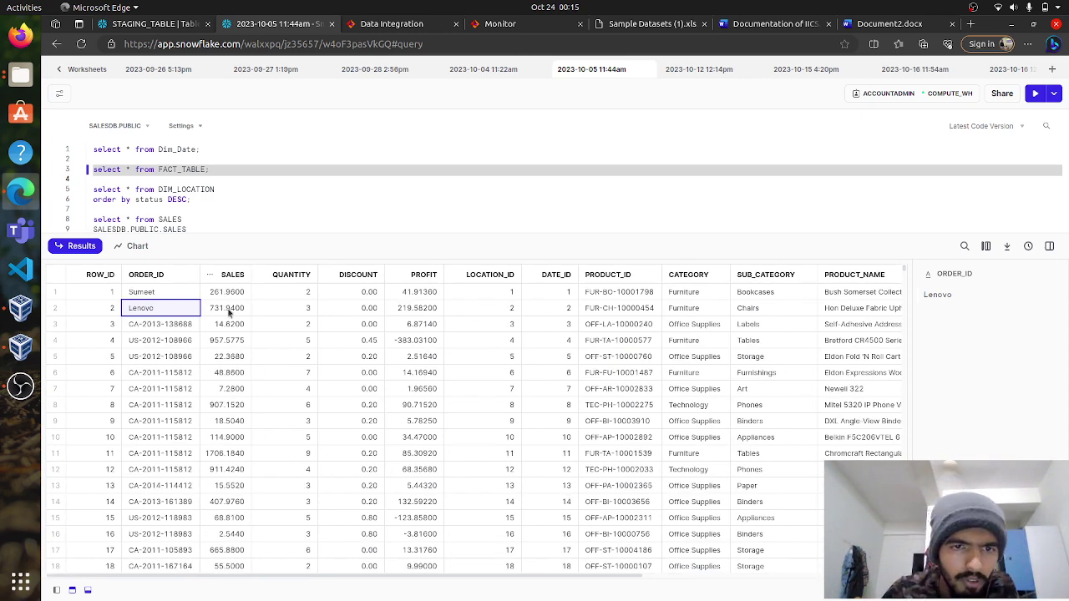
left_click_drag(202, 310, 755, 315)
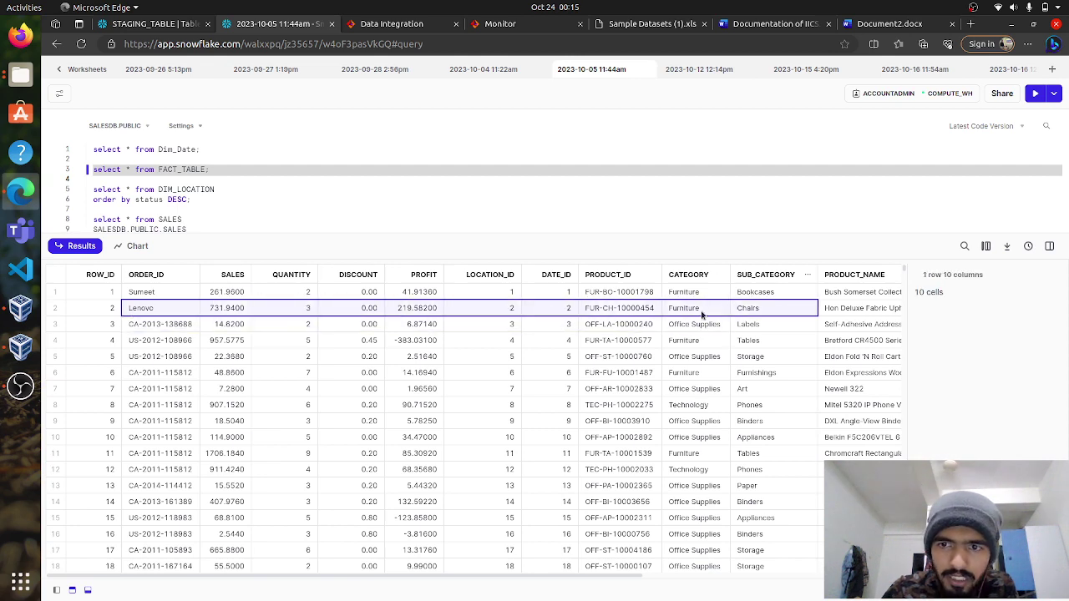
scroll(380, 425, "right", 5)
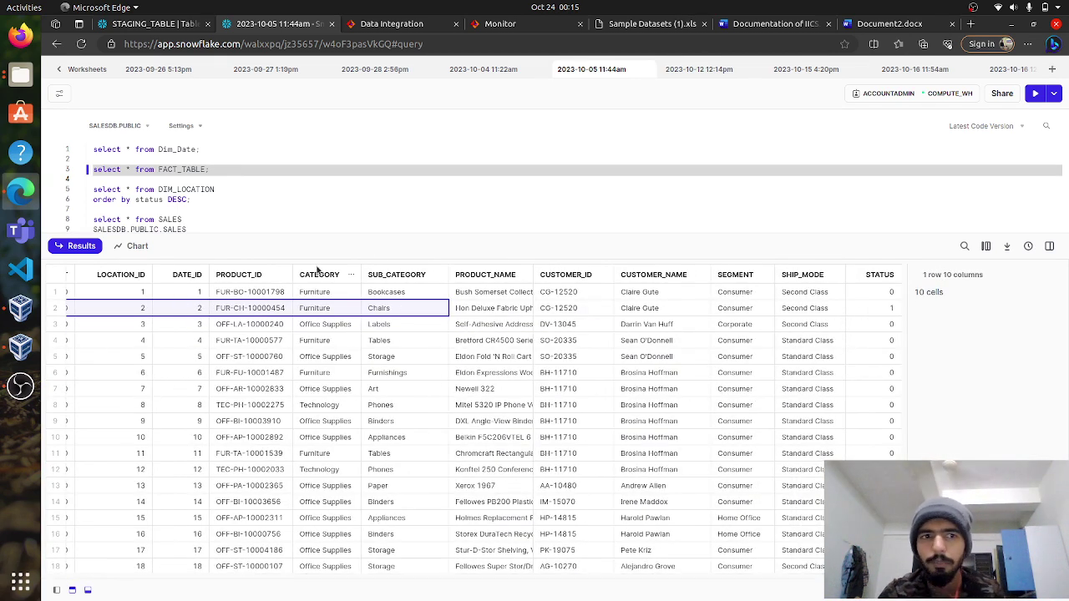
Run only the query "select * from Dim_Date;" to check the STATUS values in the date dimension
triple_click(208, 147)
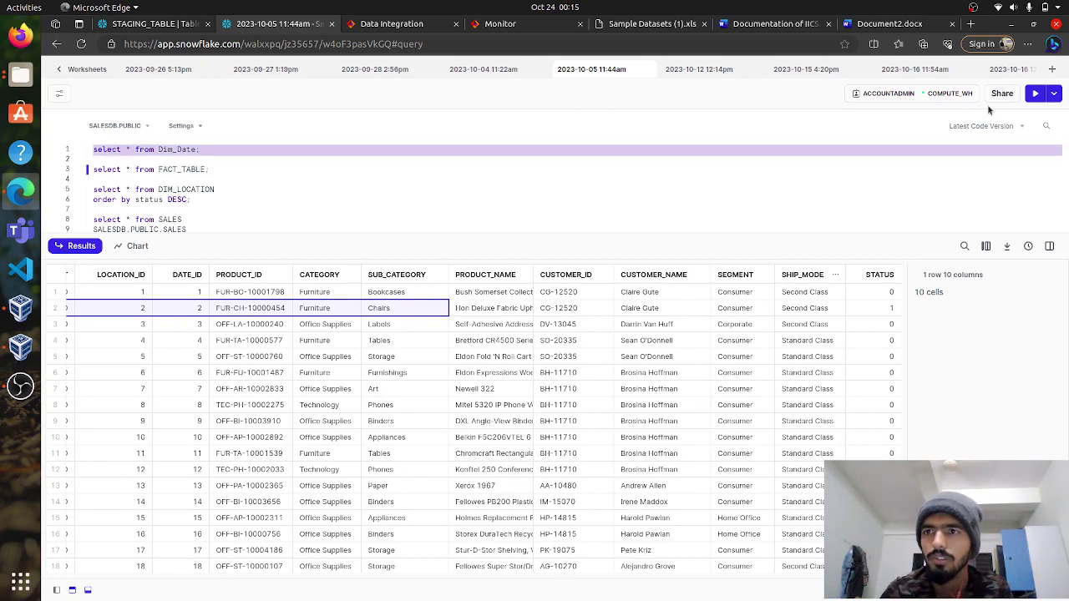
left_click(1037, 94)
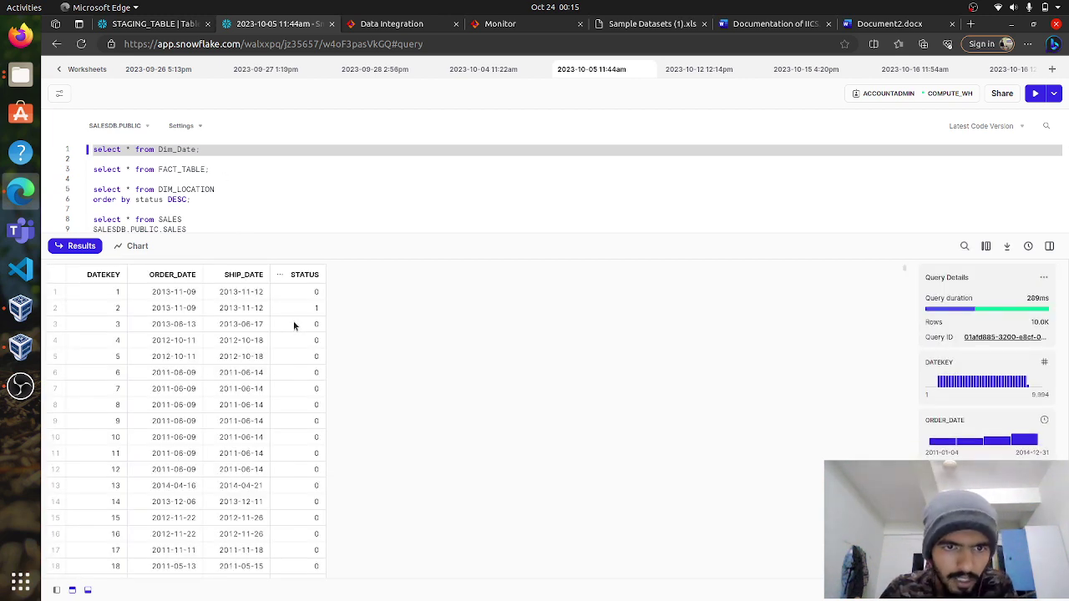
Select row 2 of the Dim_Date results, run only "select * from DIM_LOCATION" without the order clause, and enlarge the query editor area
left_click_drag(318, 309, 120, 310)
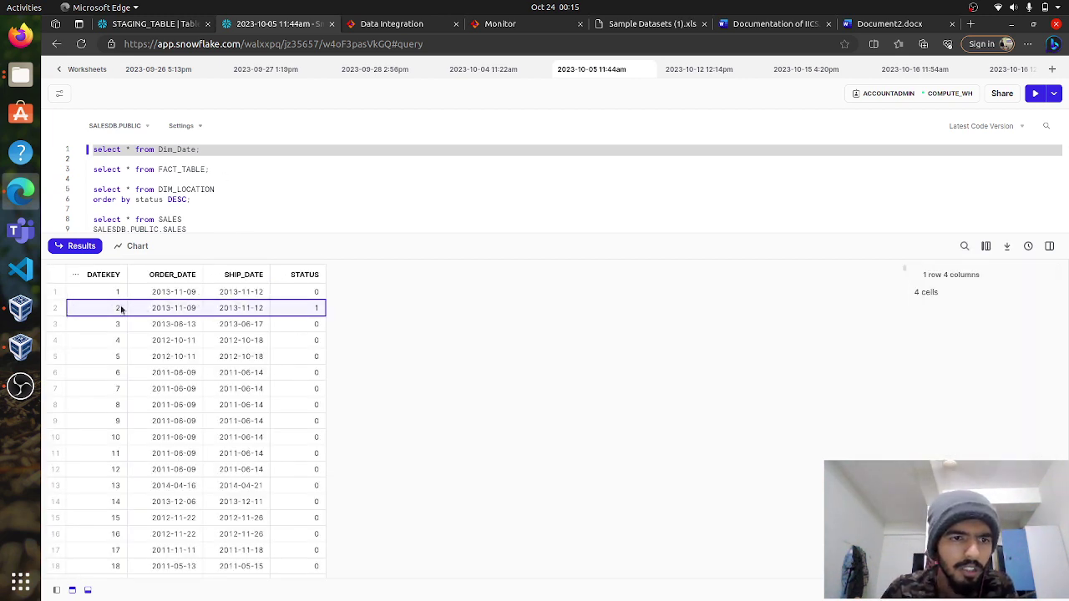
left_click(248, 180)
left_click_drag(214, 184, 244, 188)
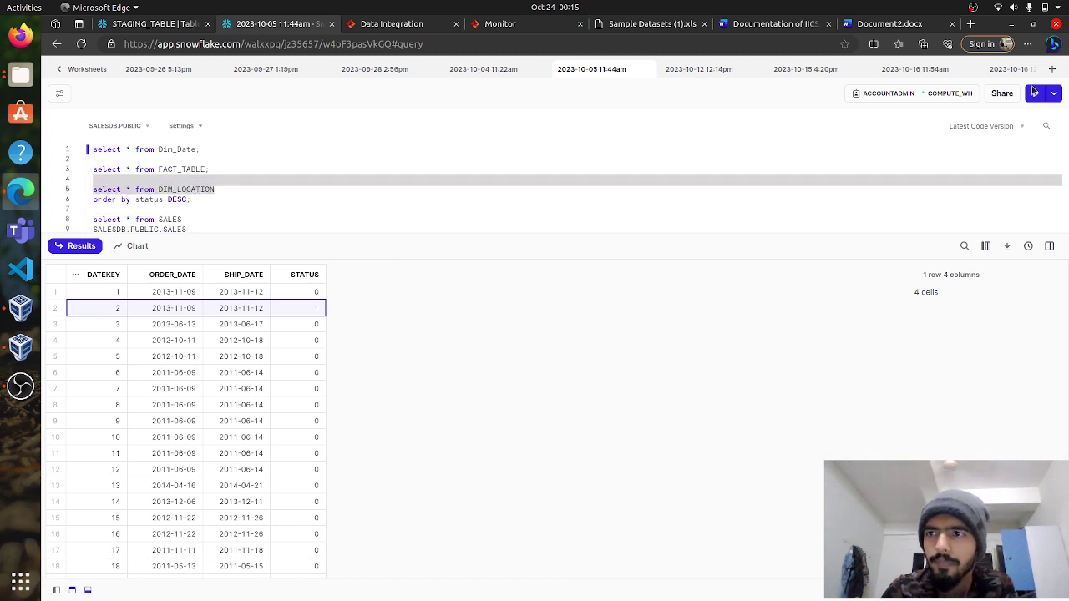
left_click(1034, 93)
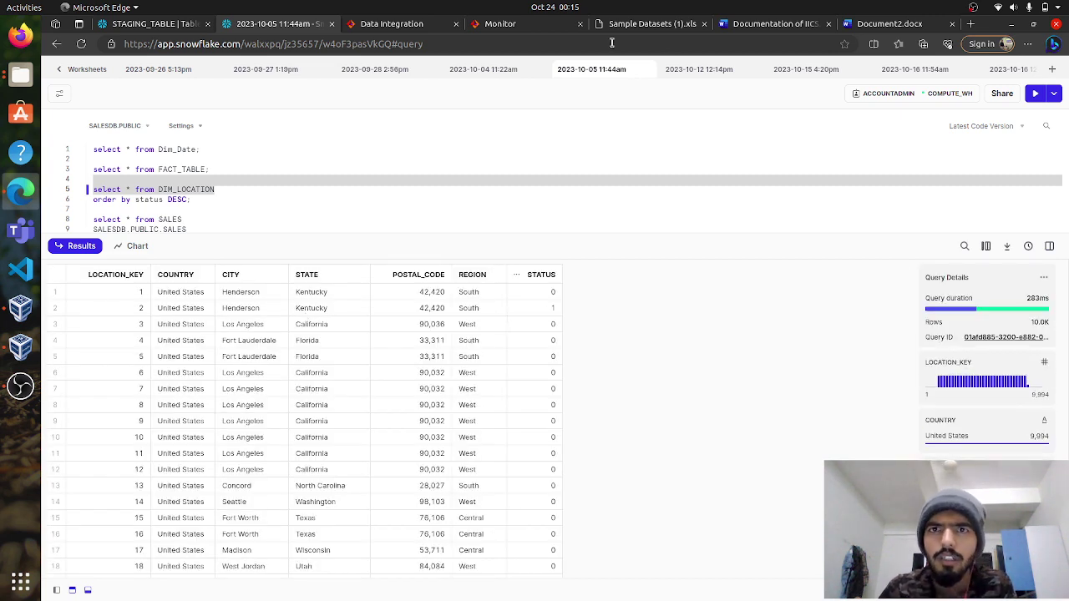
left_click_drag(490, 258, 490, 351)
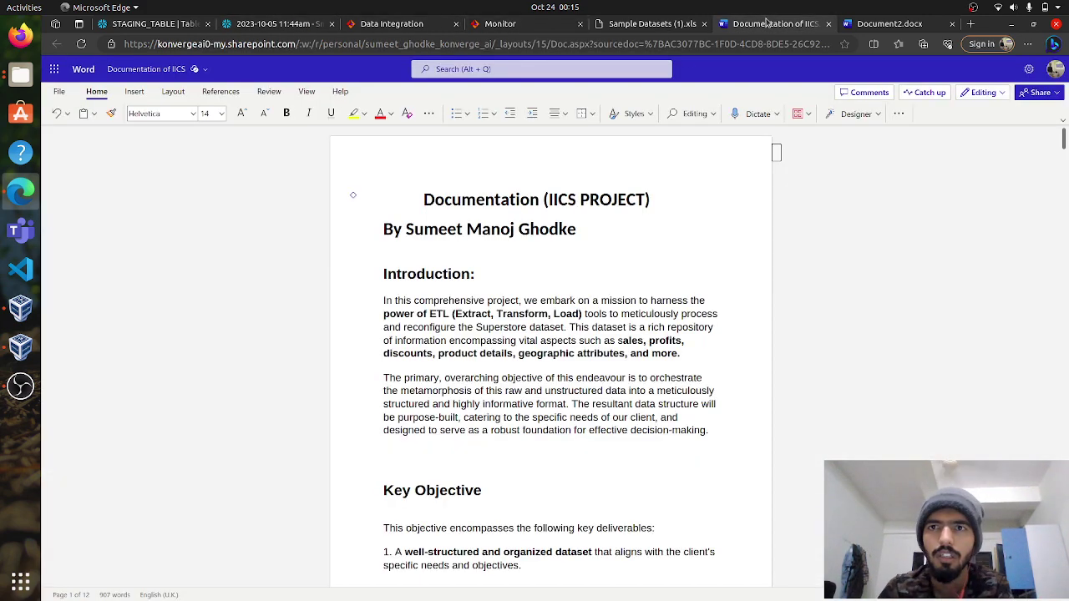
Switch to the Word document Documentation of IICS and review its introduction, key objectives, flowchart, schema overview and table creation sections
left_click(766, 24)
scroll(200, 390, "down", 2)
scroll(200, 390, "down", 1)
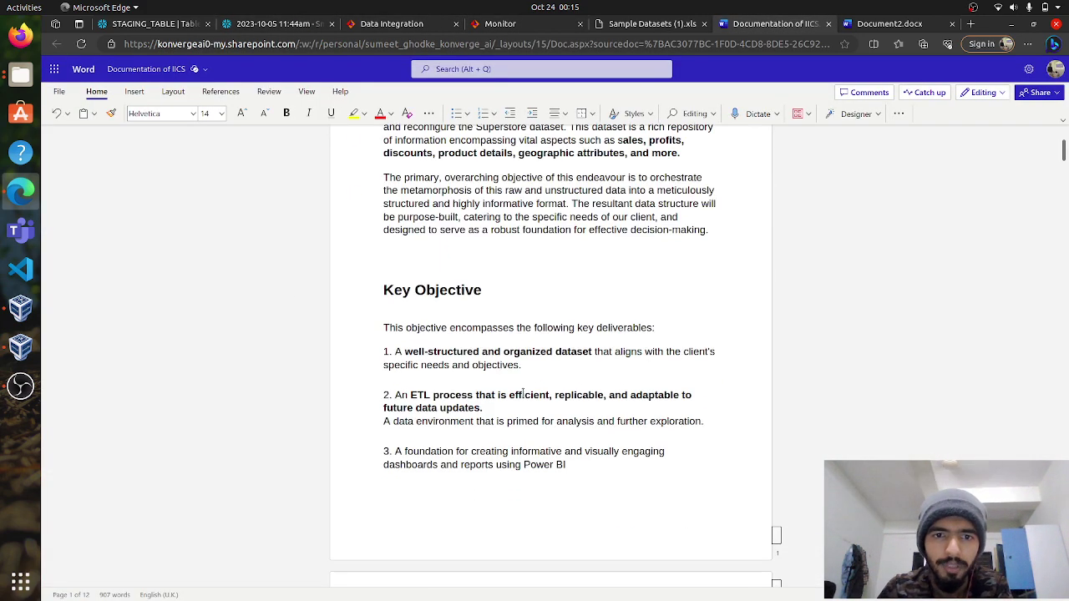
scroll(523, 390, "down", 10)
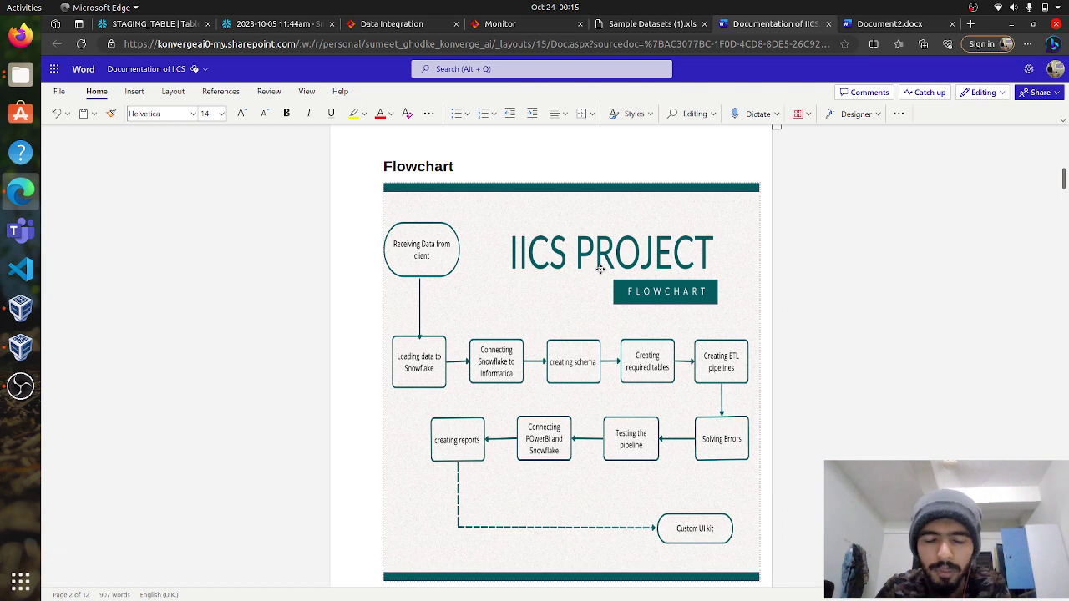
scroll(600, 269, "down", 14)
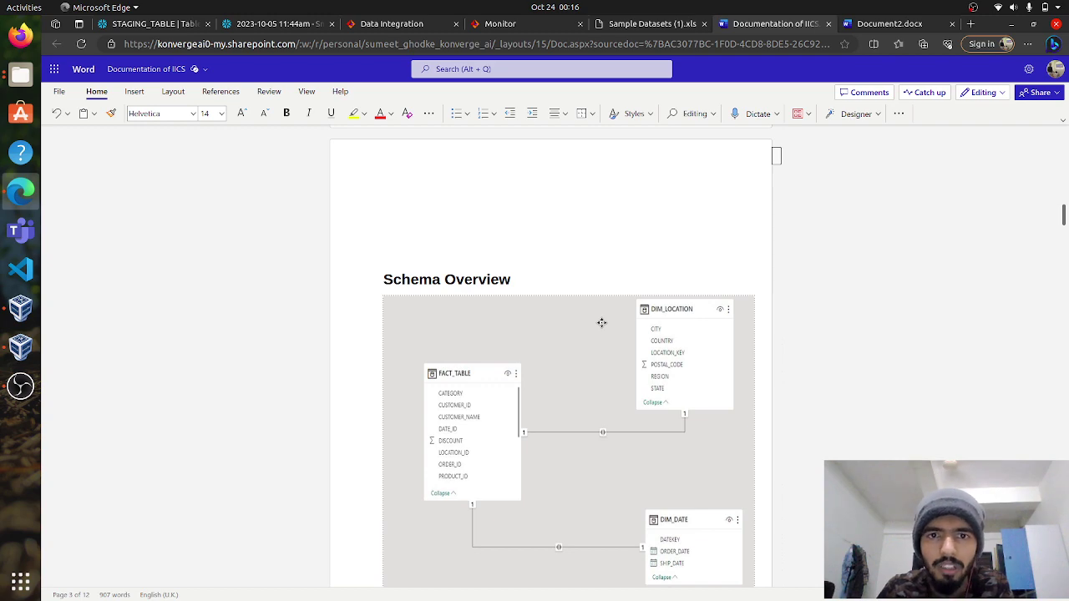
scroll(601, 322, "down", 10)
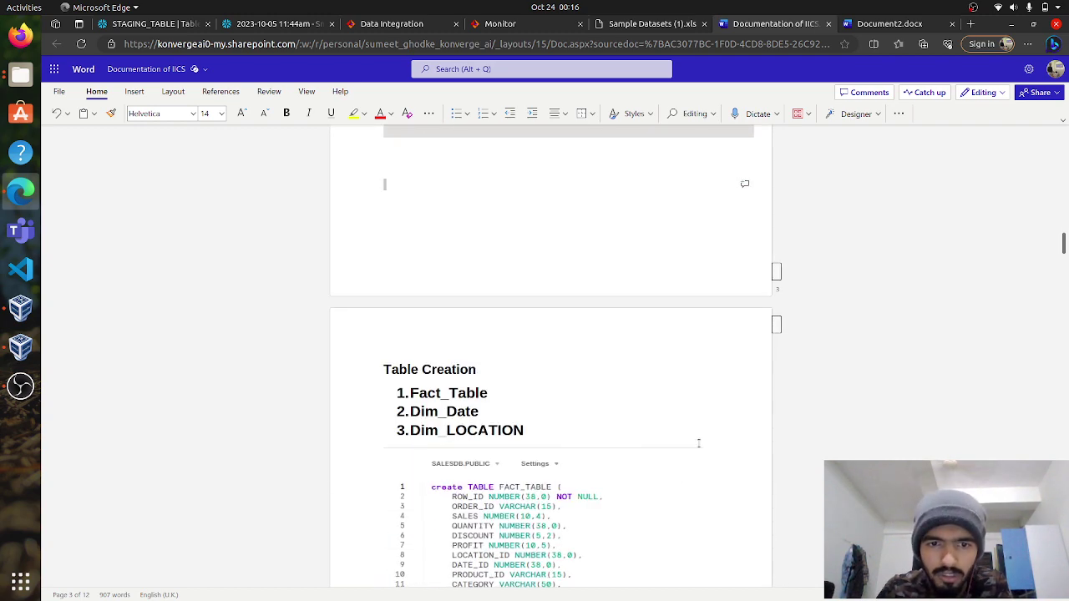
scroll(558, 443, "down", 10)
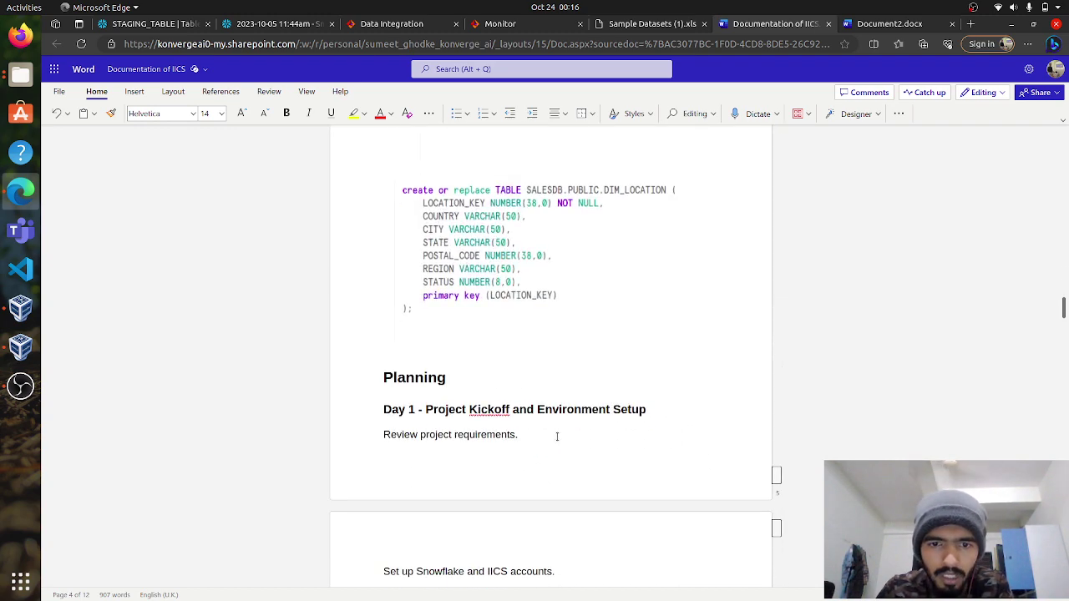
Revisit the flowchart and the table definitions in the documentation, and go on to its Challenges section
scroll(557, 437, "up", 11)
scroll(562, 395, "up", 20)
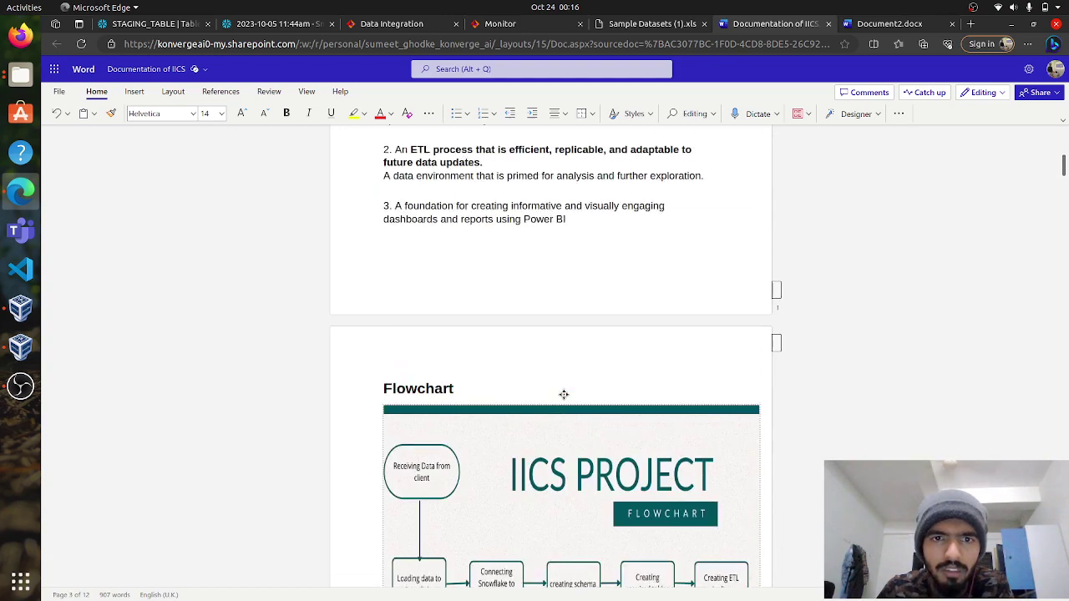
scroll(563, 395, "down", 8)
scroll(562, 393, "down", 20)
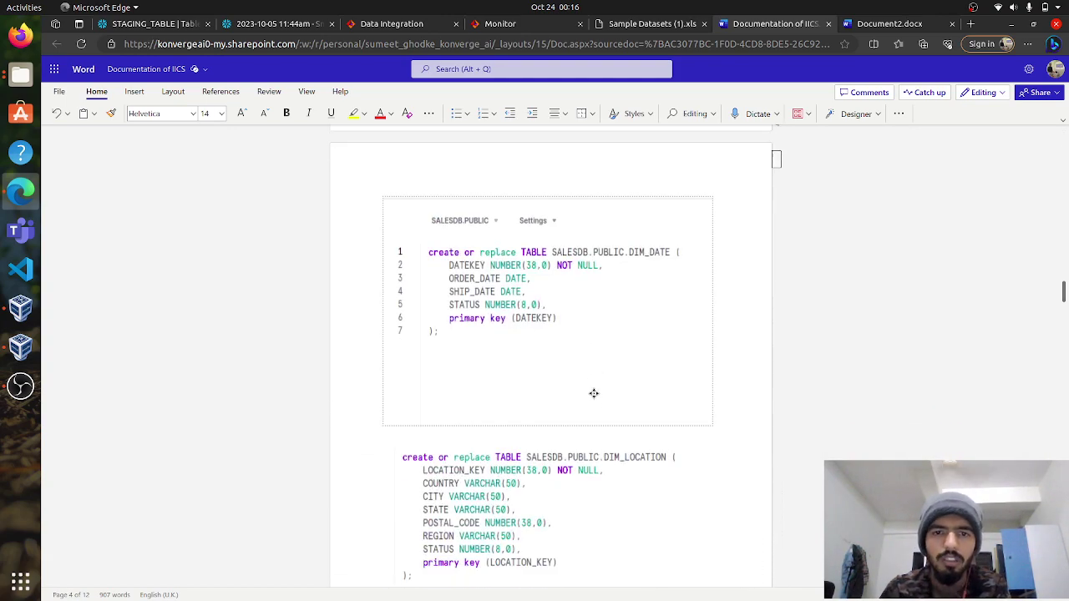
scroll(594, 359, "down", 7)
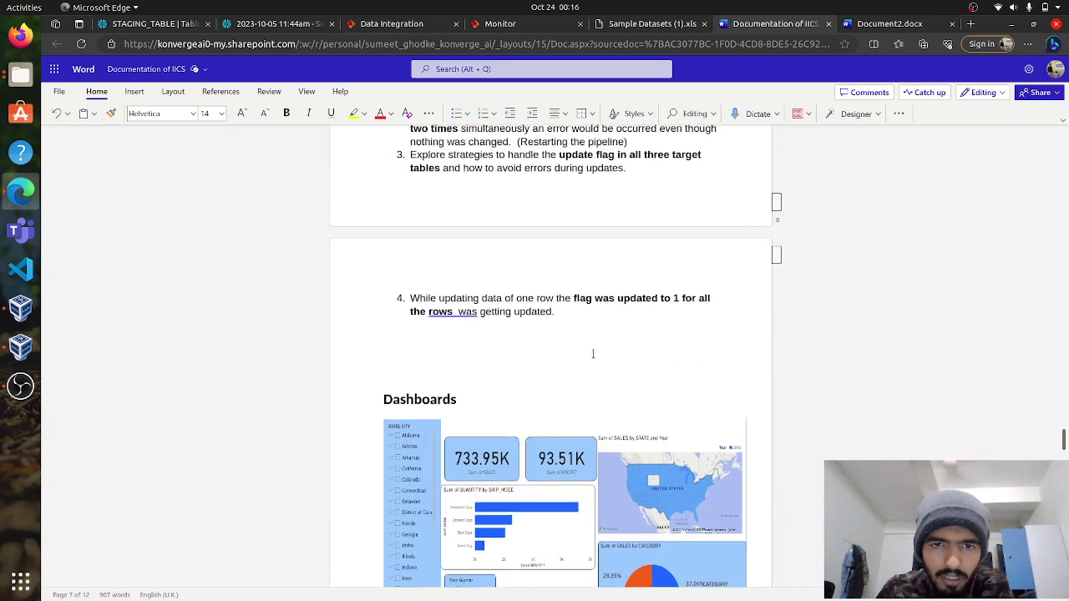
scroll(591, 358, "up", 2)
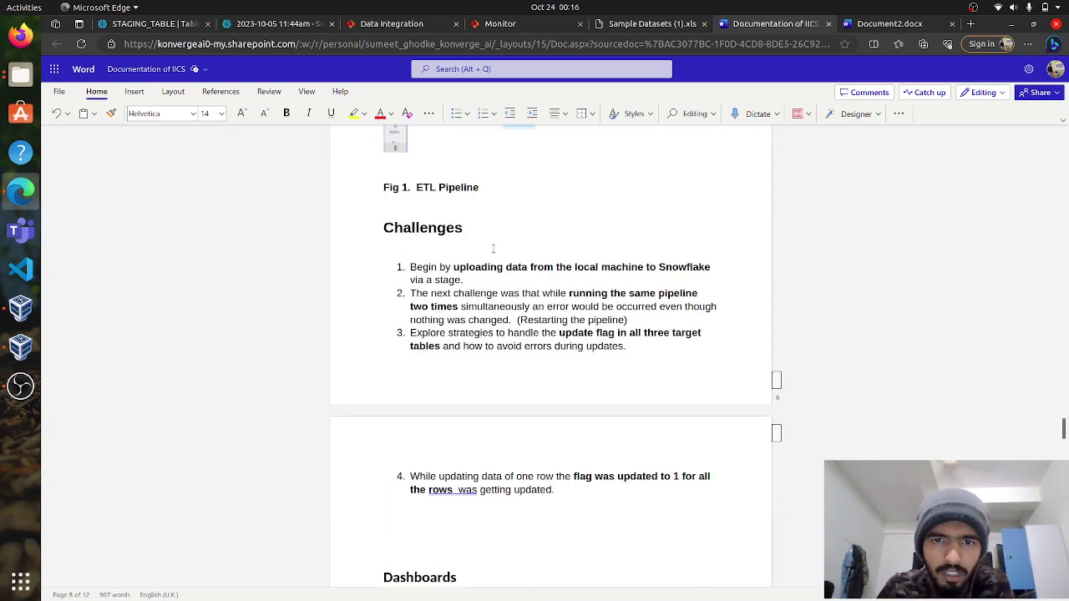
Highlight the first challenge's text about loading local data via a stage, and open SAMPLE_STAGE in Snowflake to view its files
left_click_drag(551, 267, 706, 270)
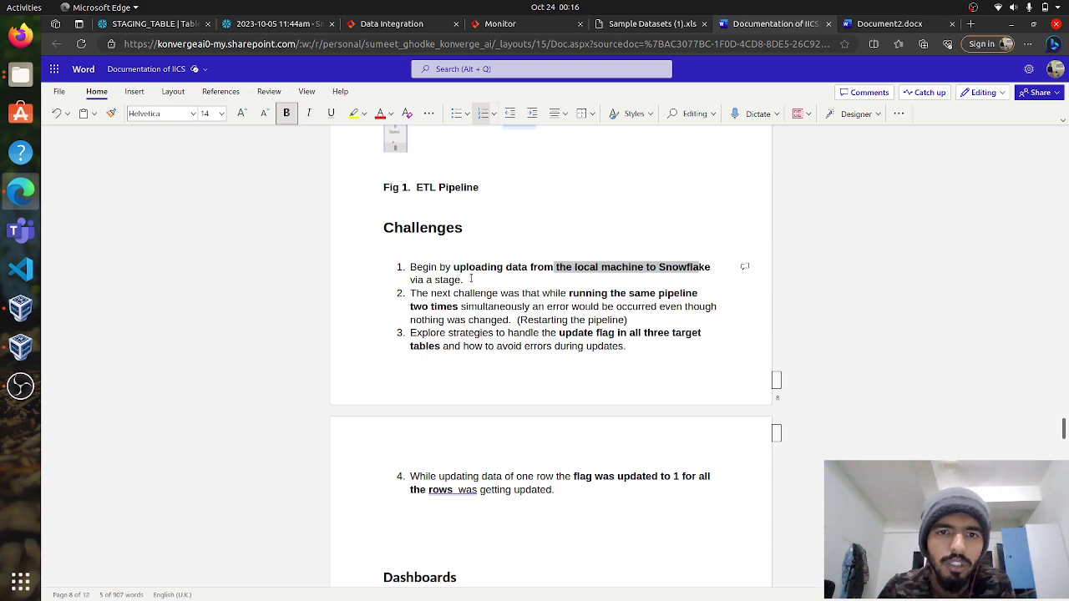
left_click_drag(471, 279, 425, 280)
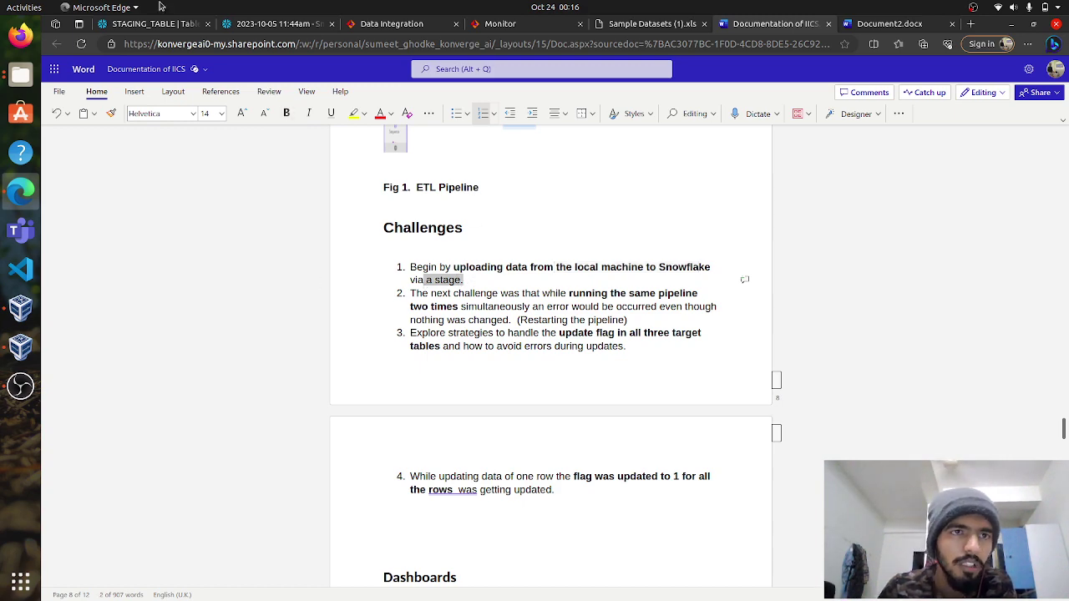
left_click(154, 25)
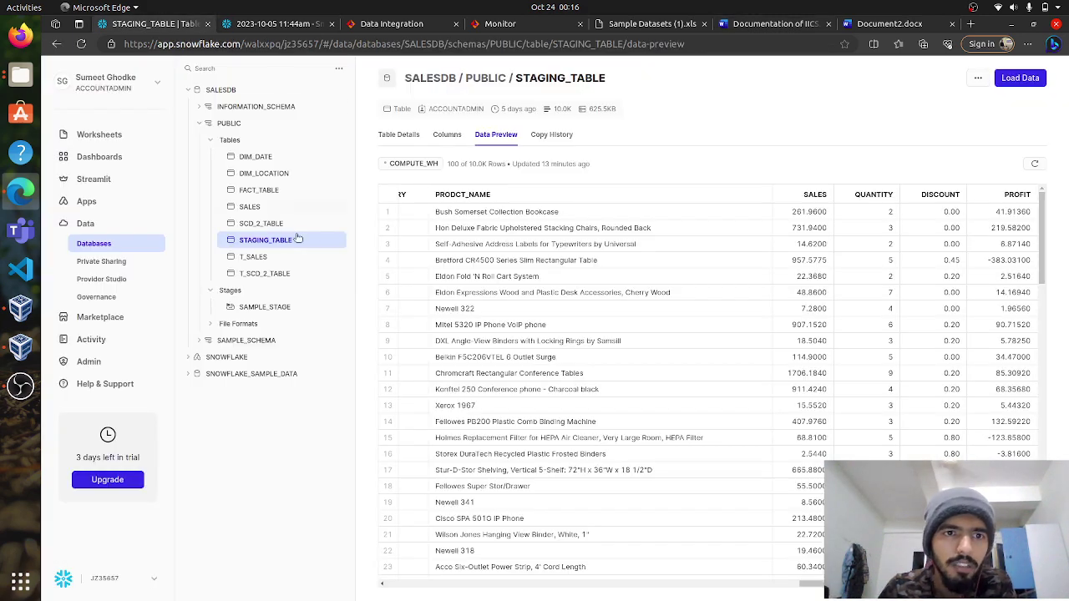
left_click(264, 309)
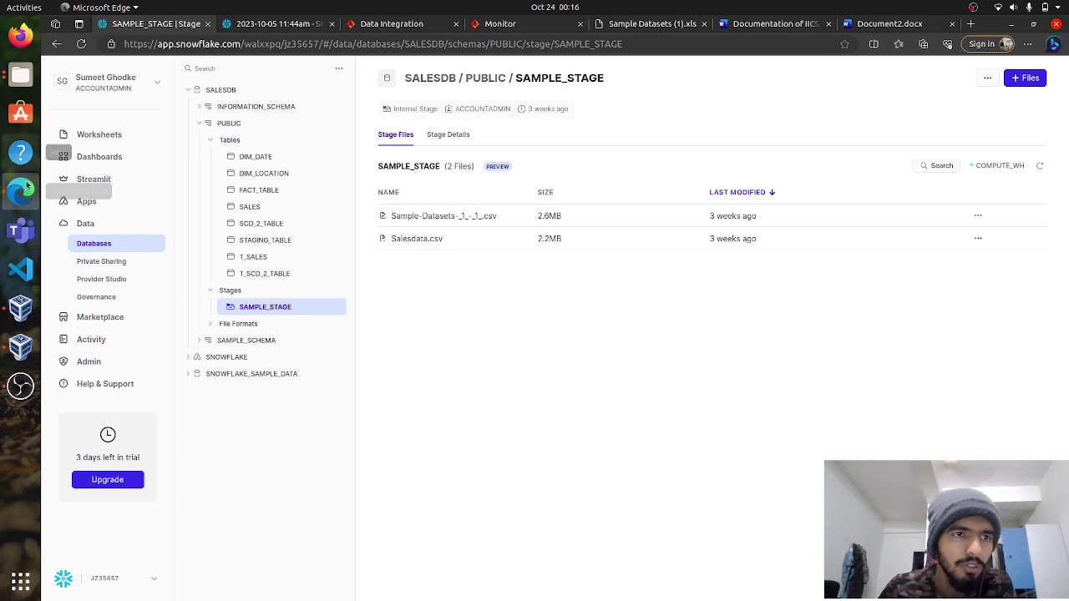
Return to the IICS documentation and review the remaining challenges, highlighting item 3's text on the update flag in all three target tables
left_click(787, 23)
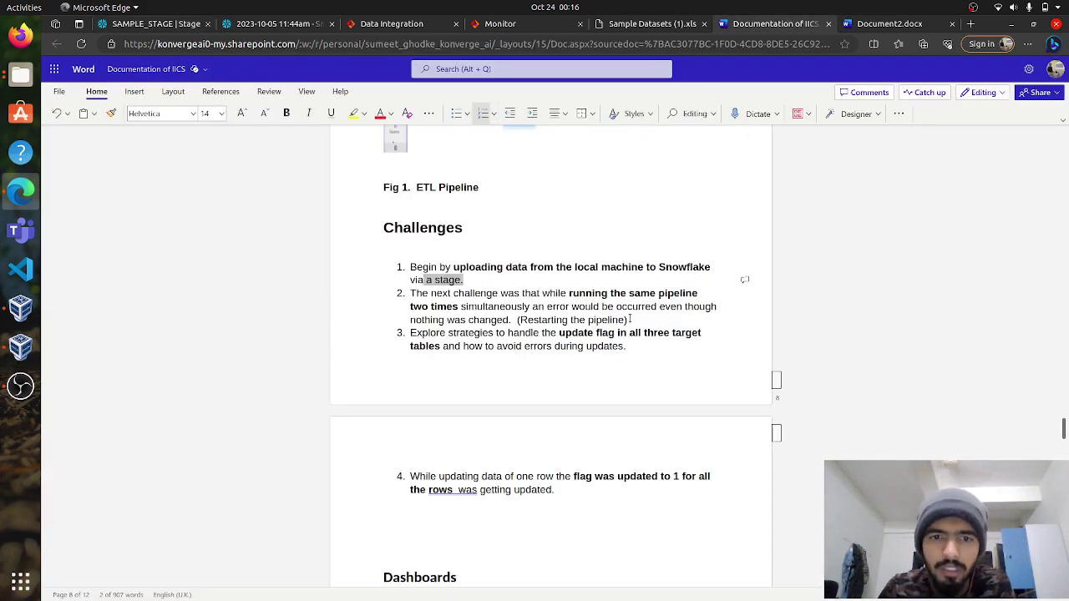
scroll(585, 317, "down", 3)
scroll(568, 351, "up", 3)
scroll(563, 284, "down", 1)
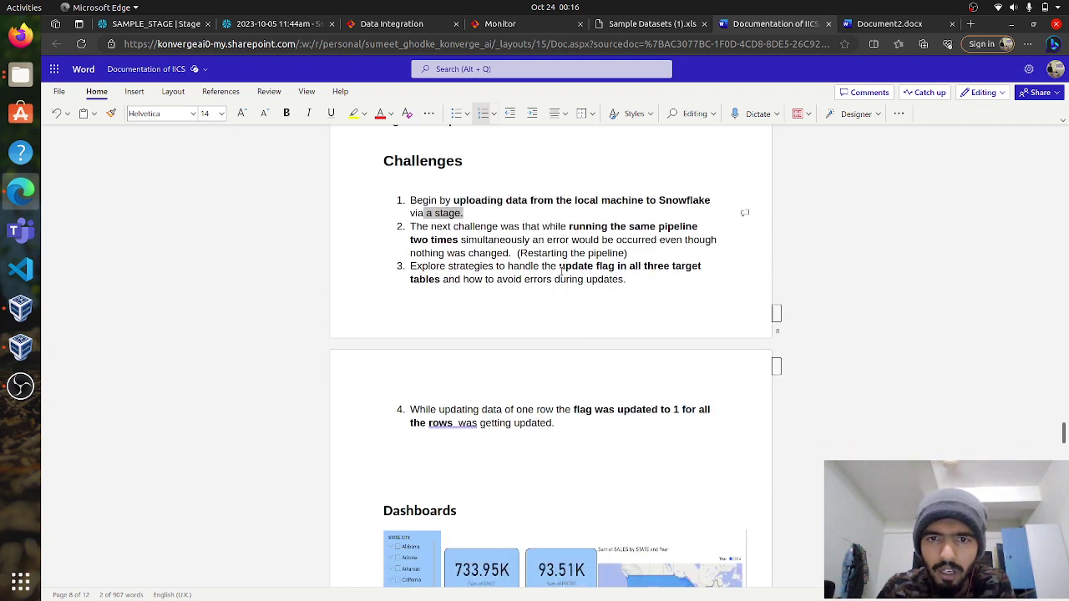
left_click_drag(559, 265, 441, 280)
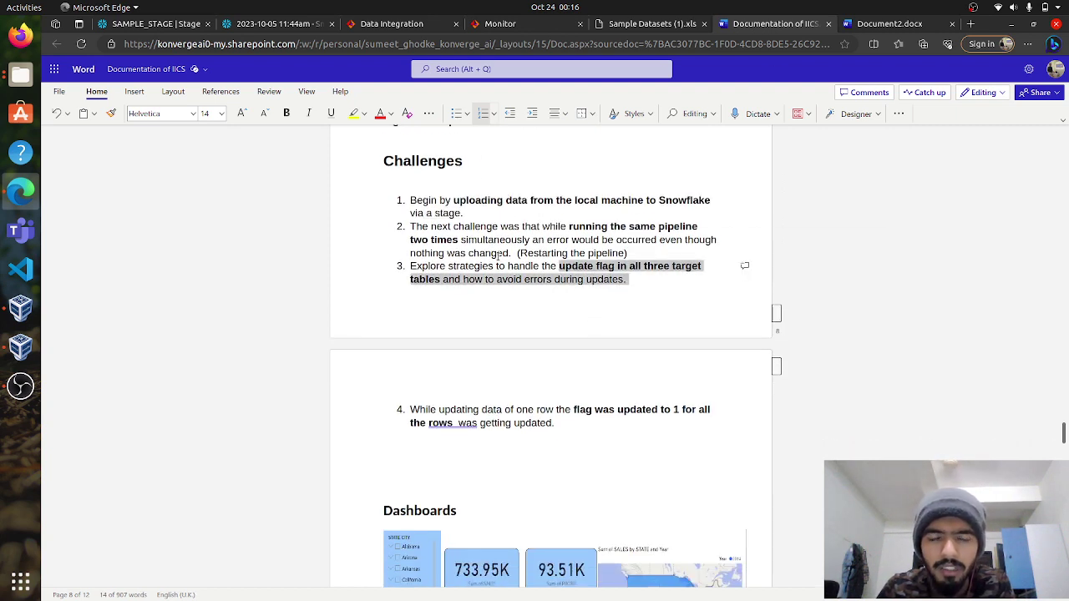
left_click(473, 240)
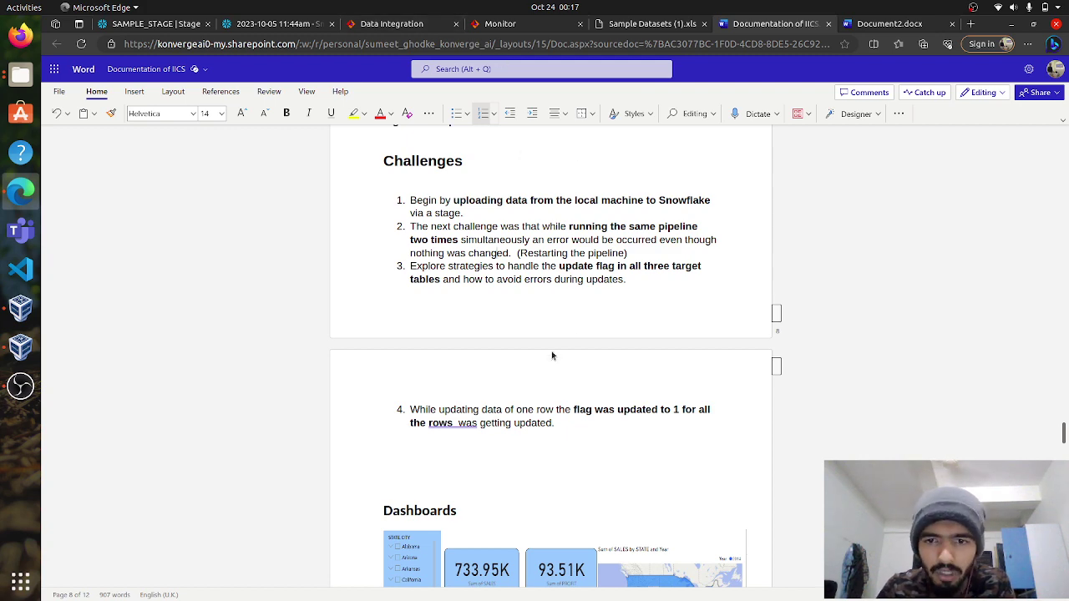
Review the documentation's dashboard figures, Summary section and closing paragraphs through to the last page
scroll(551, 356, "down", 15)
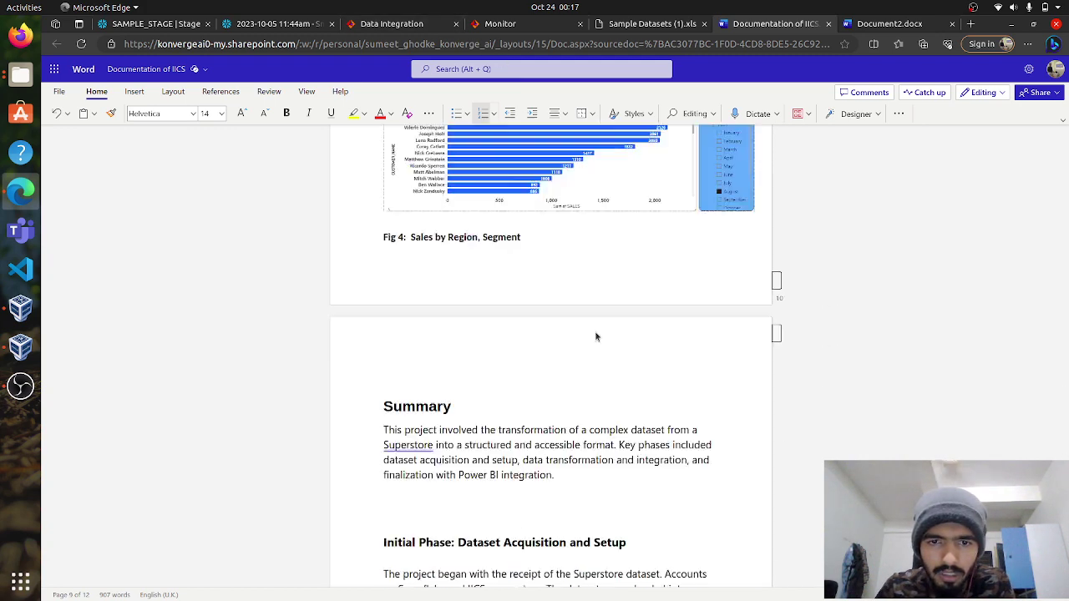
scroll(596, 337, "down", 5)
scroll(596, 337, "down", 7)
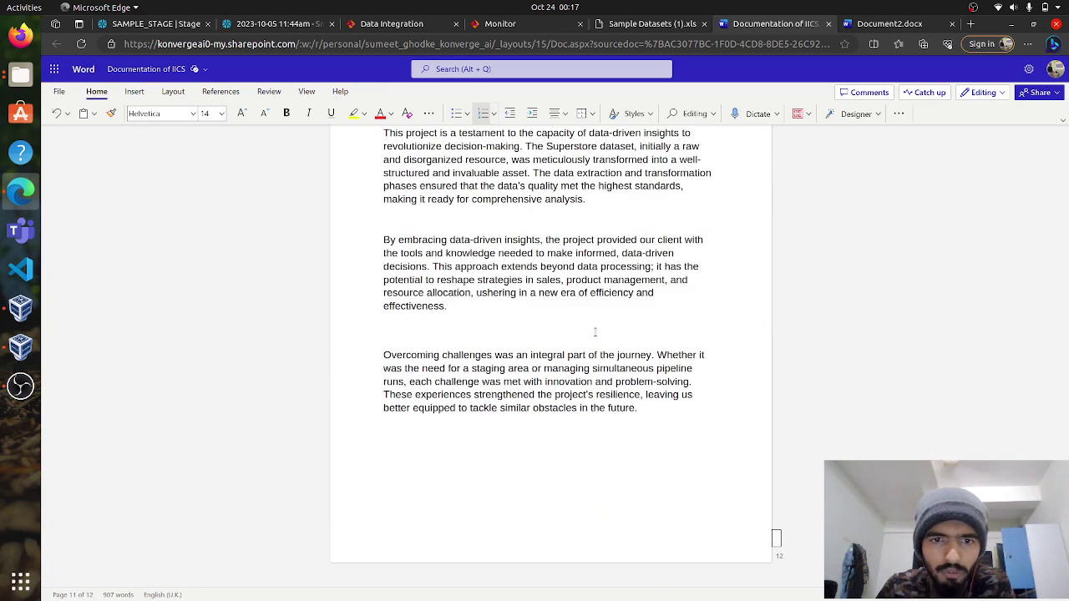
scroll(596, 337, "up", 17)
key("ctrl+1")
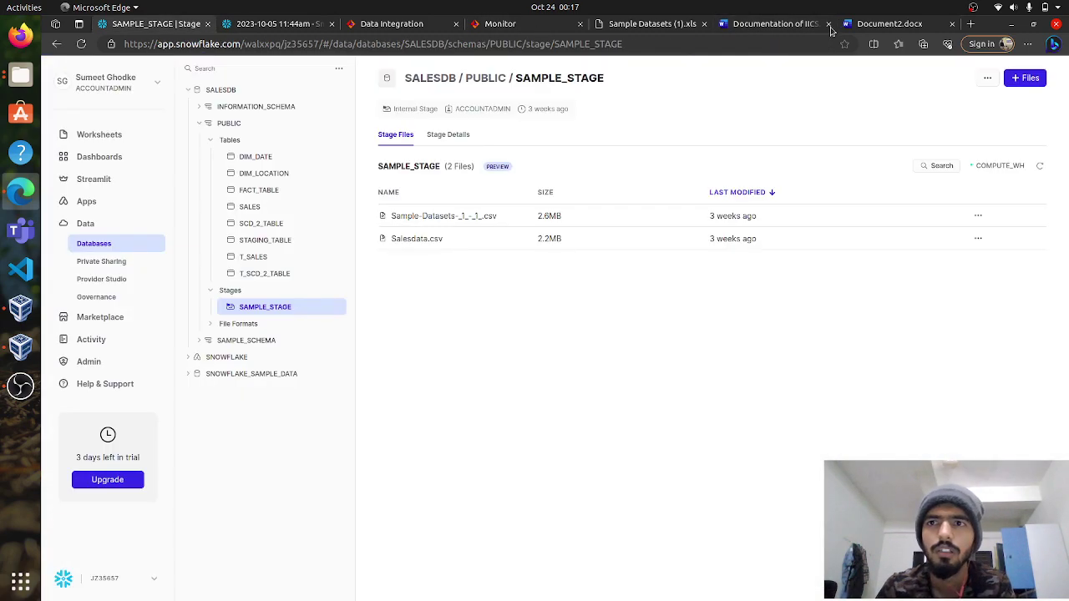
left_click(274, 24)
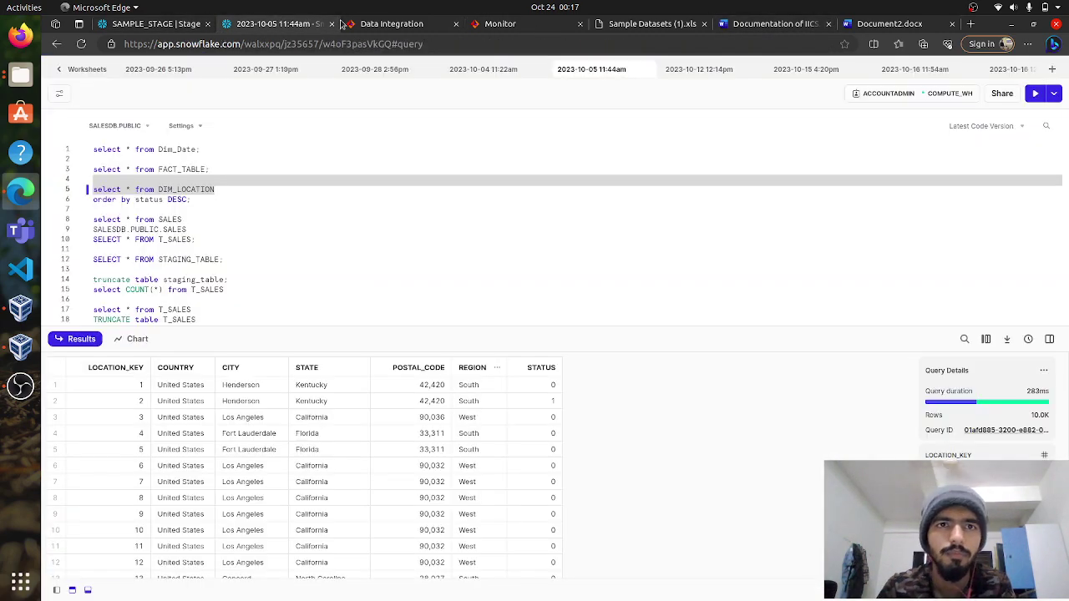
left_click(383, 27)
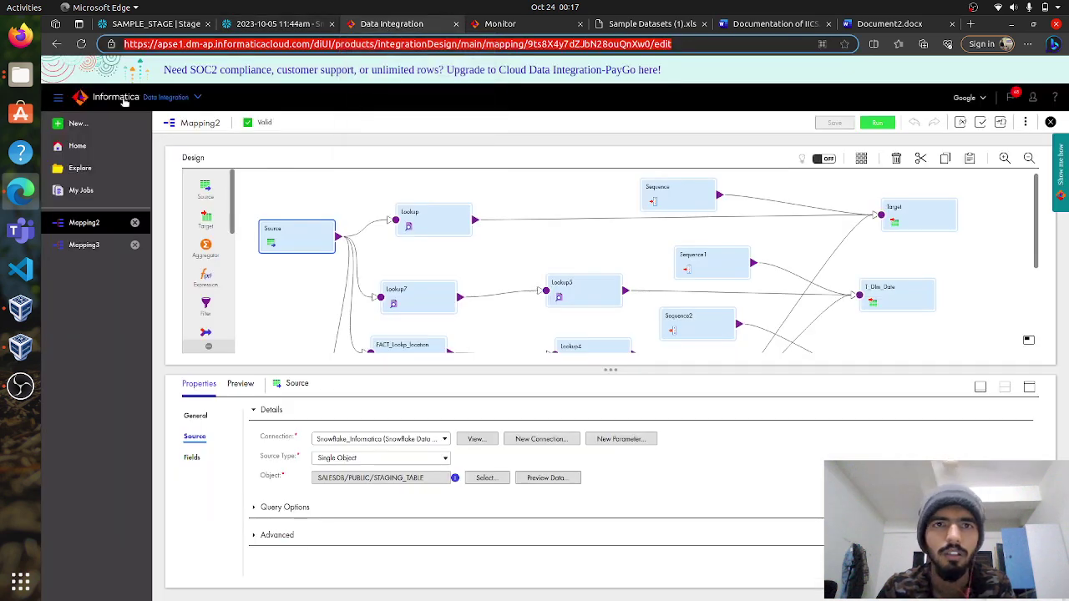
left_click(493, 154)
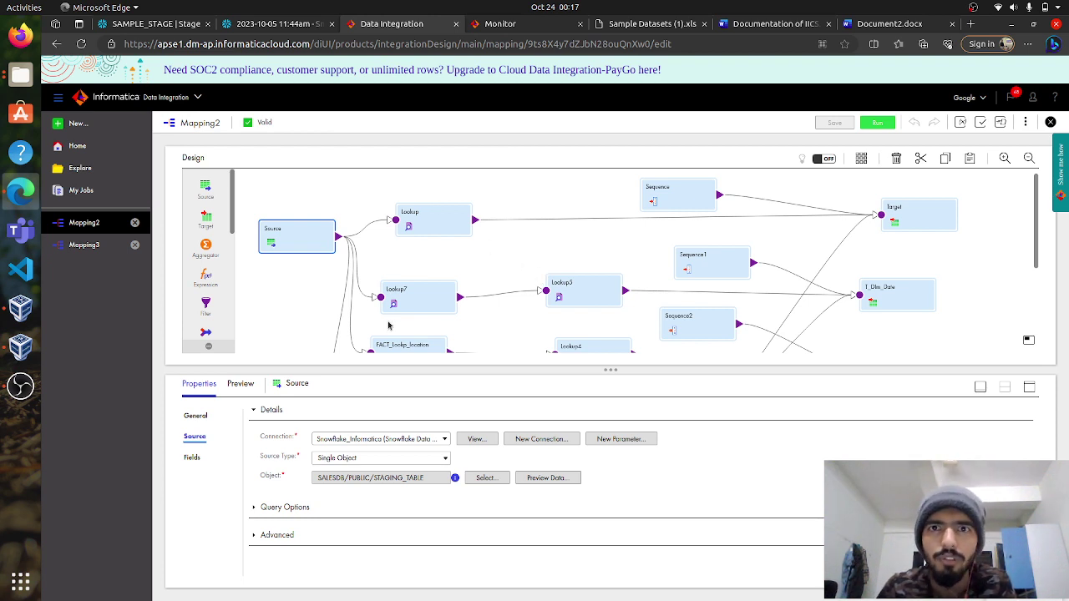
left_click(21, 386)
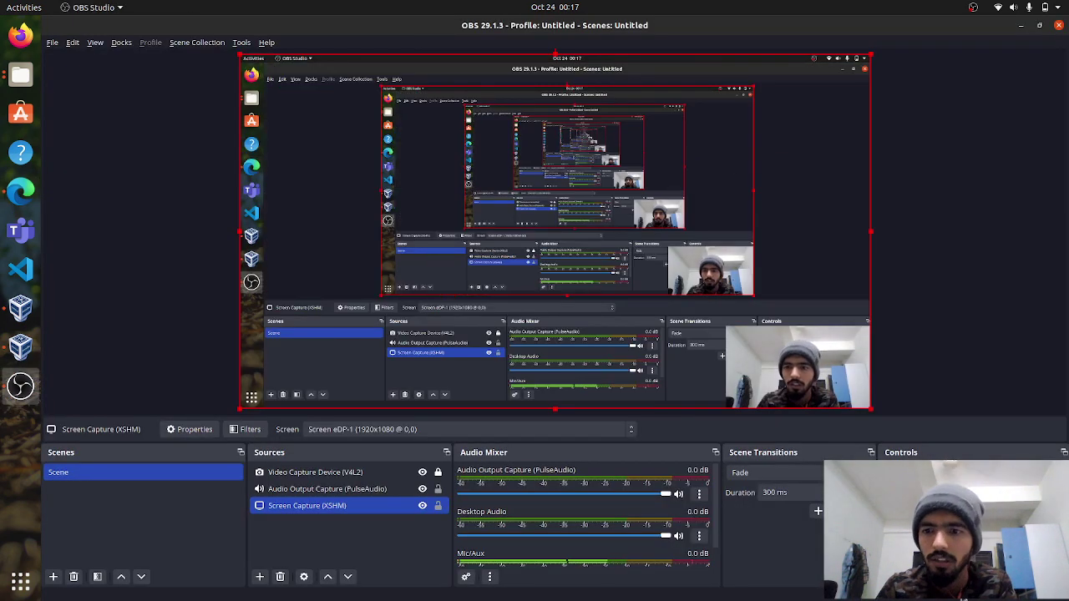